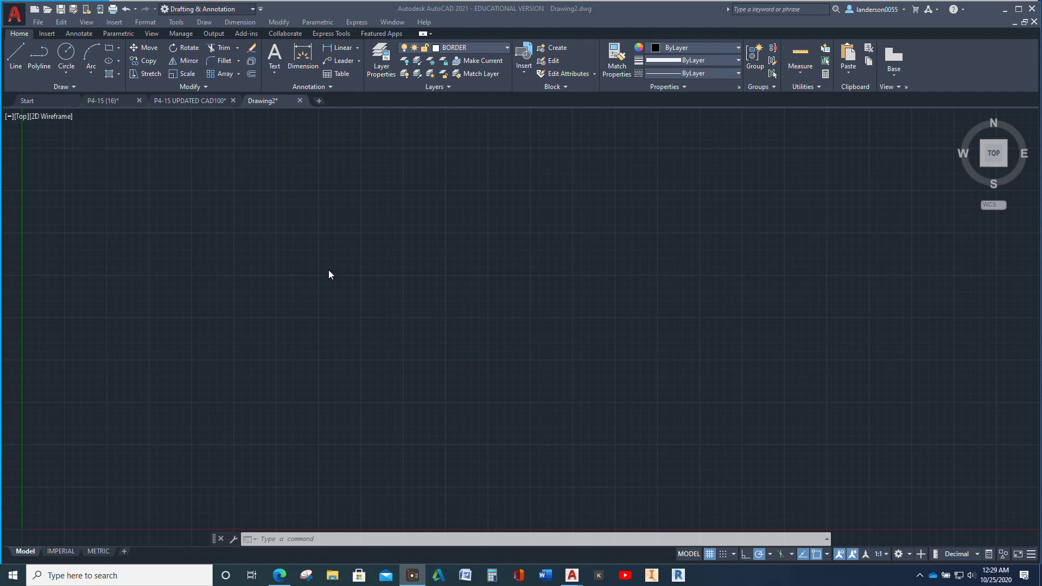
- Make OBJECT the current layer
{"action": "left_click", "coordinate": [35, 80]}
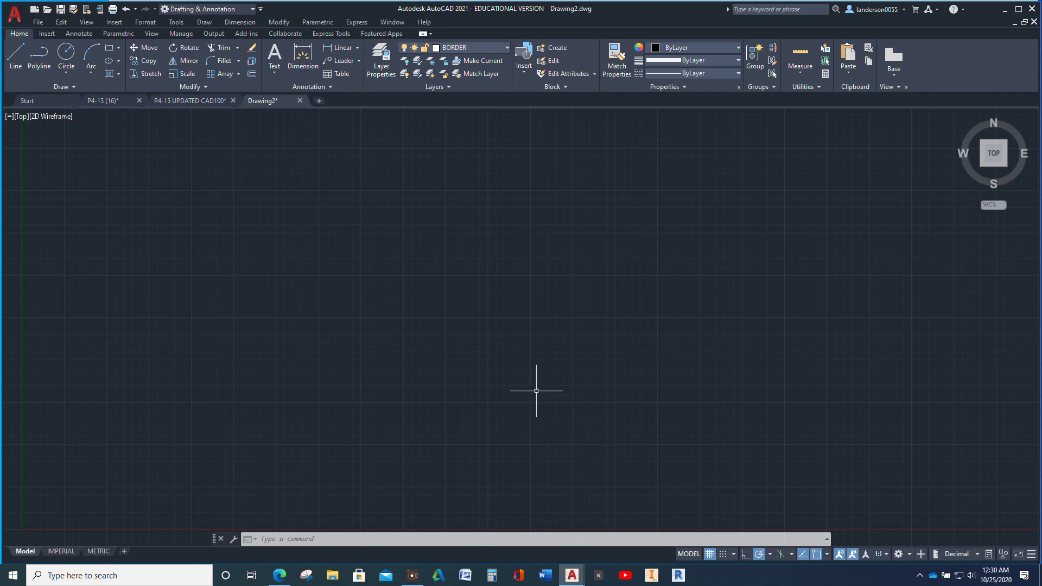
{"action": "left_click", "coordinate": [15, 60]}
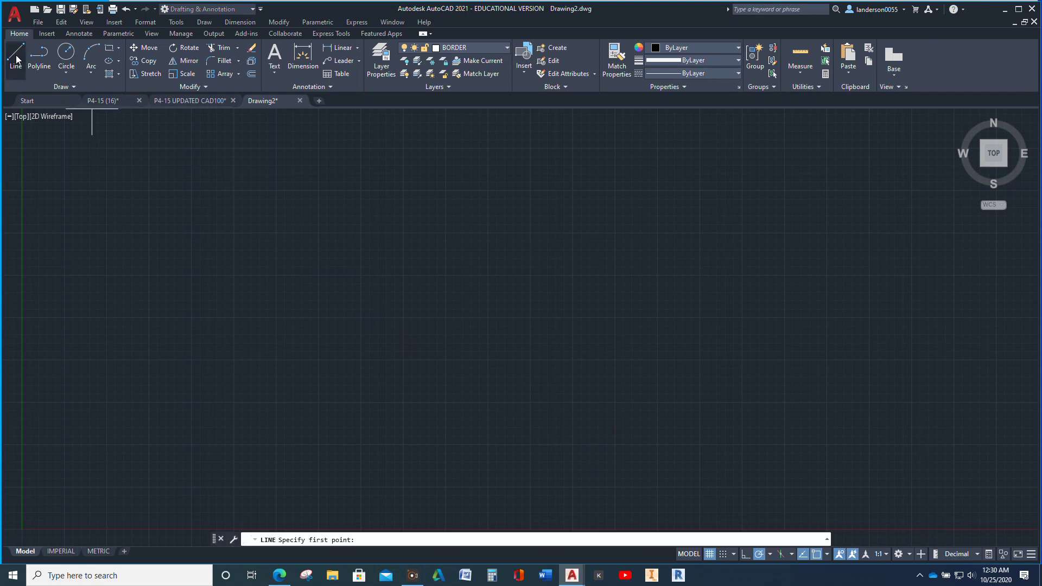
{"action": "left_click", "coordinate": [506, 47]}
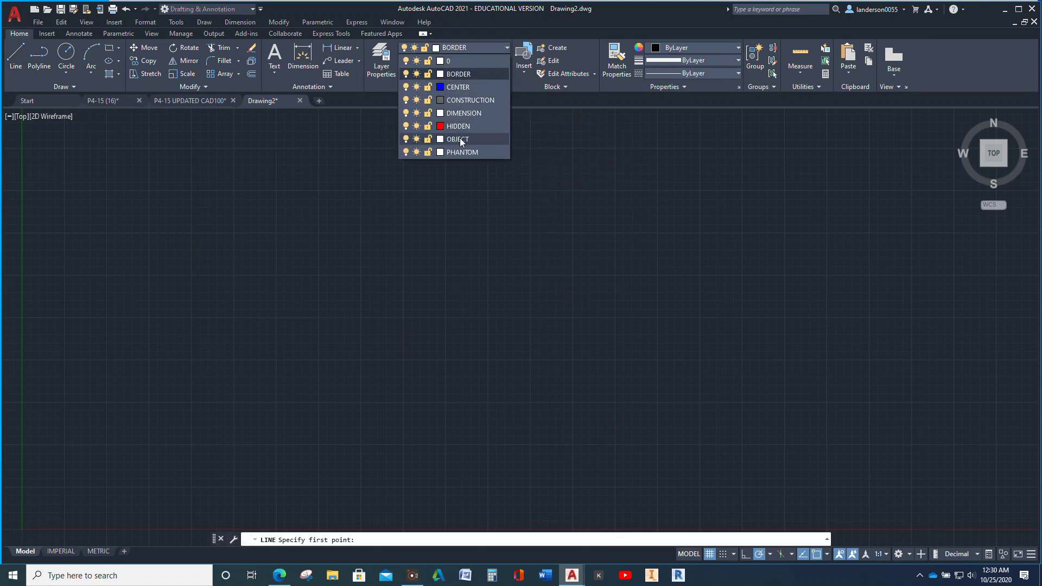
{"action": "left_click", "coordinate": [460, 138]}
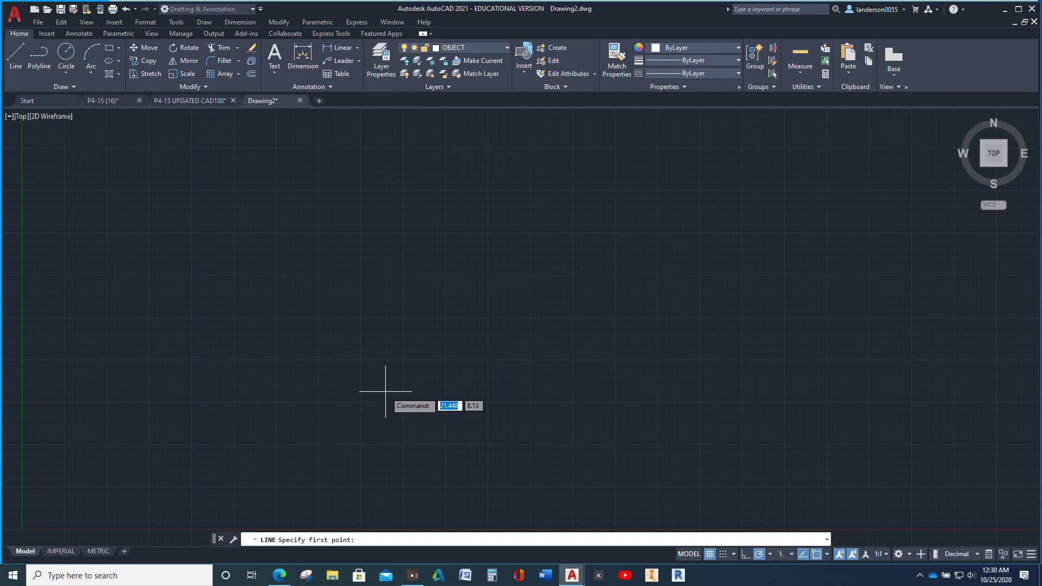
{"action": "key", "text": "Escape"}
{"action": "key", "text": "Escape"}
- Set the model space limits to 0,0 for the lower left and 12,9 for the upper right corner, and zoom to All
{"action": "type", "text": "limits"}
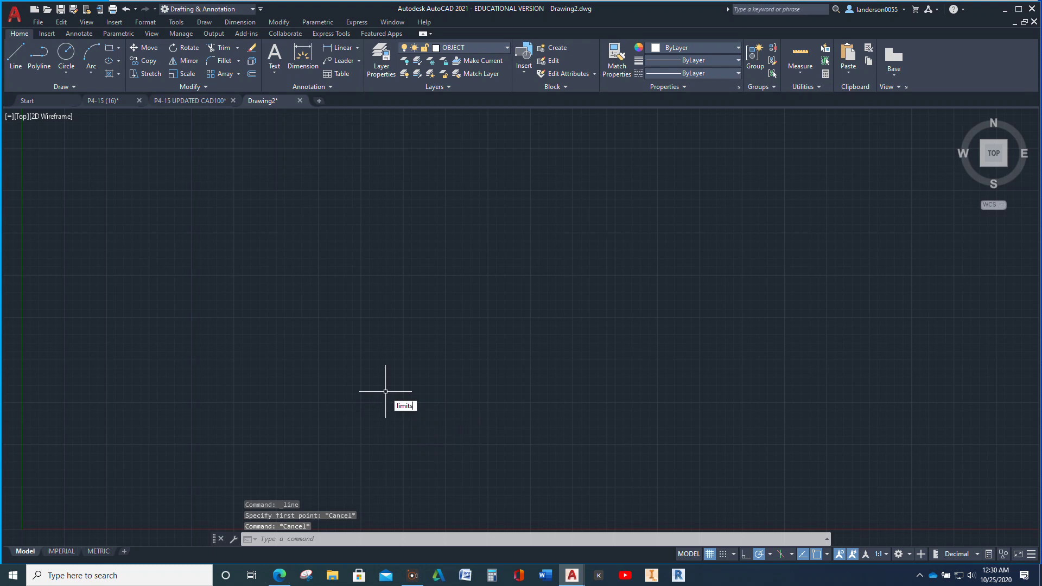
{"action": "key", "text": "Return"}
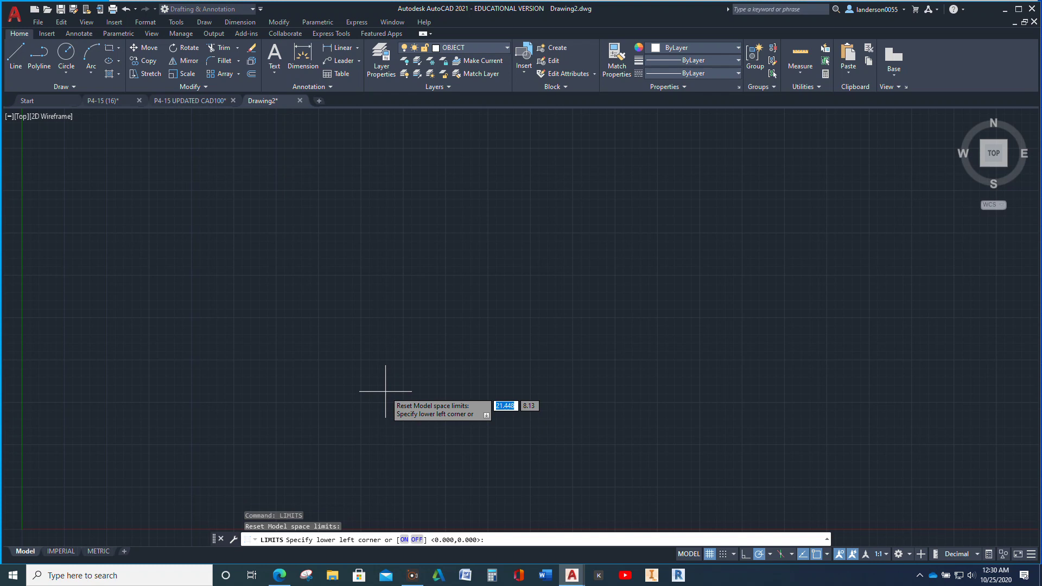
{"action": "type", "text": "0"}
{"action": "key", "text": "Tab"}
{"action": "type", "text": "0"}
{"action": "key", "text": "Return"}
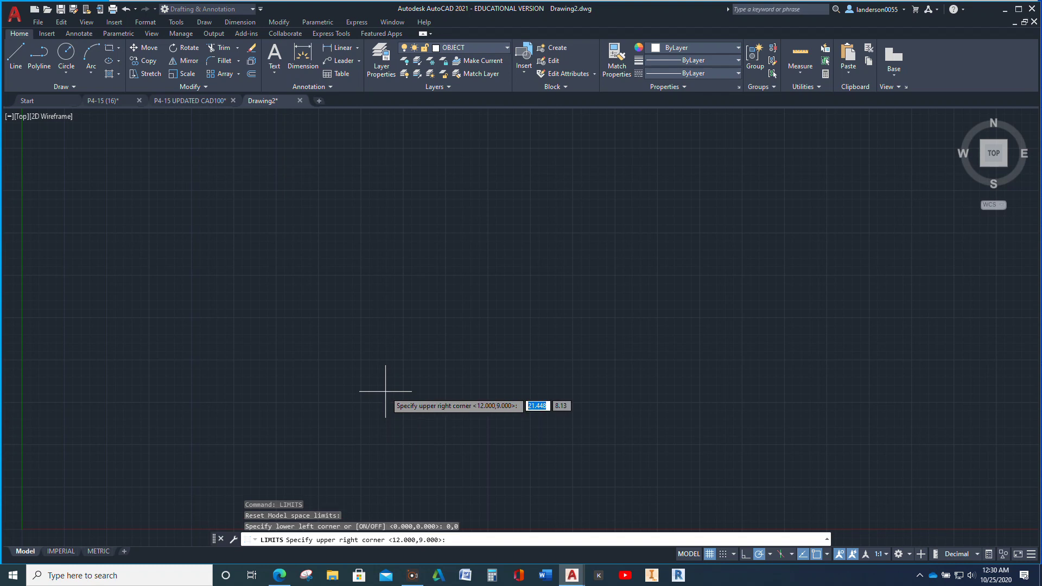
{"action": "type", "text": "12"}
{"action": "key", "text": "Tab"}
{"action": "type", "text": "9"}
{"action": "key", "text": "Return"}
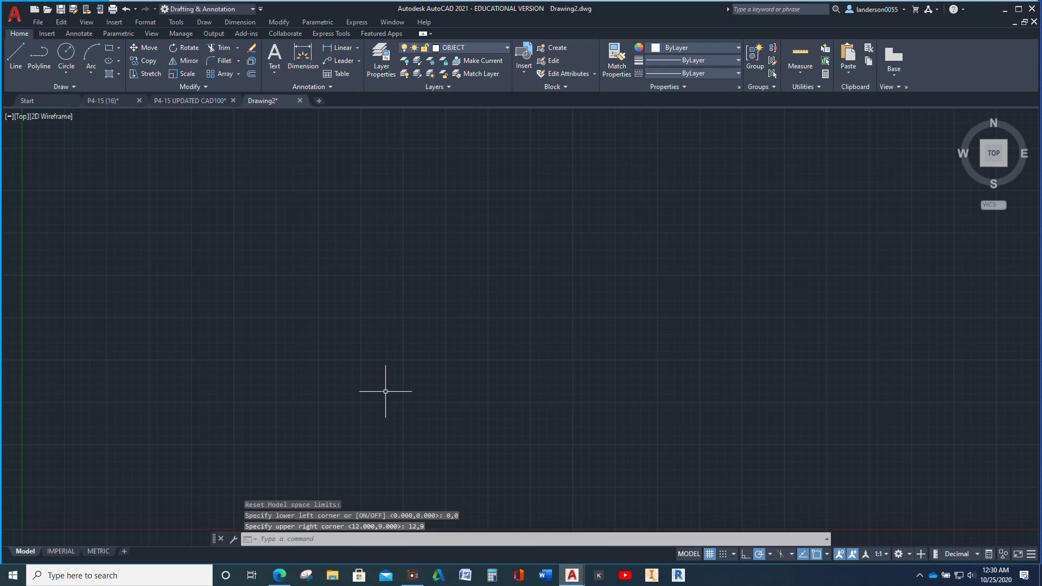
{"action": "type", "text": "z"}
{"action": "key", "text": "Return"}
{"action": "type", "text": "a"}
{"action": "key", "text": "Return"}
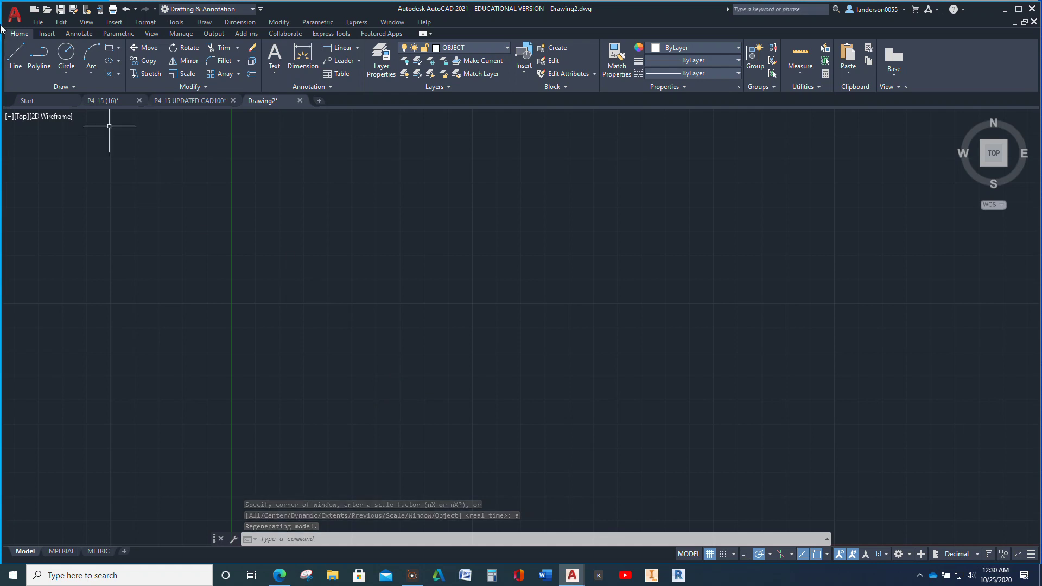
{"action": "left_click", "coordinate": [18, 55]}
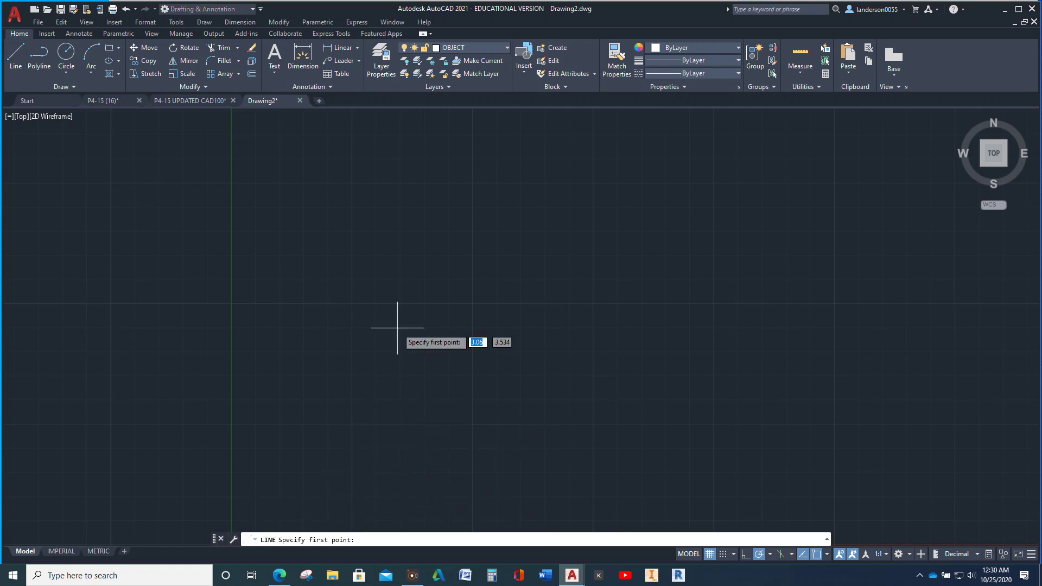
{"action": "left_click", "coordinate": [347, 459]}
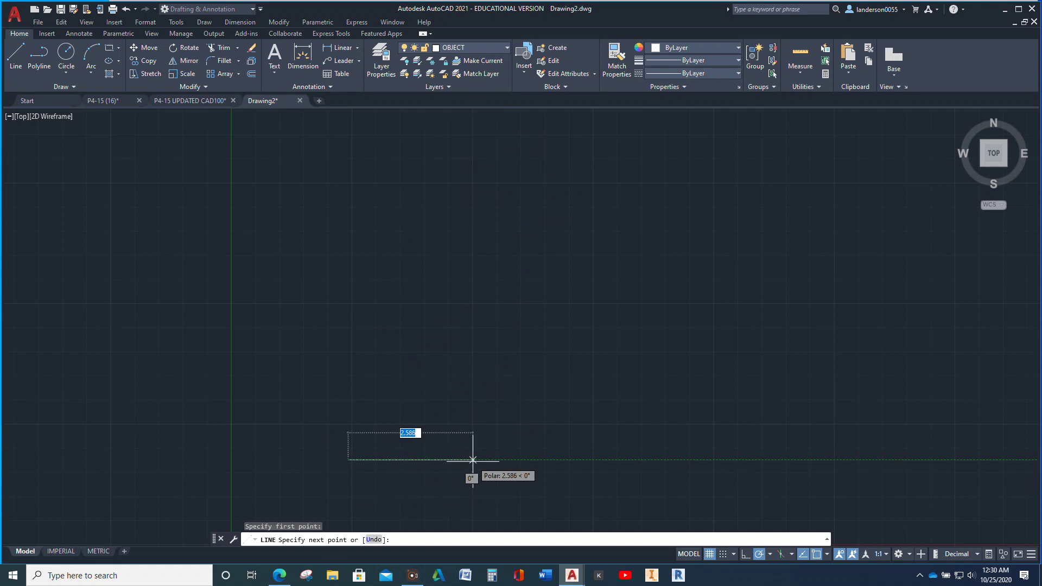
{"action": "key", "text": "Escape"}
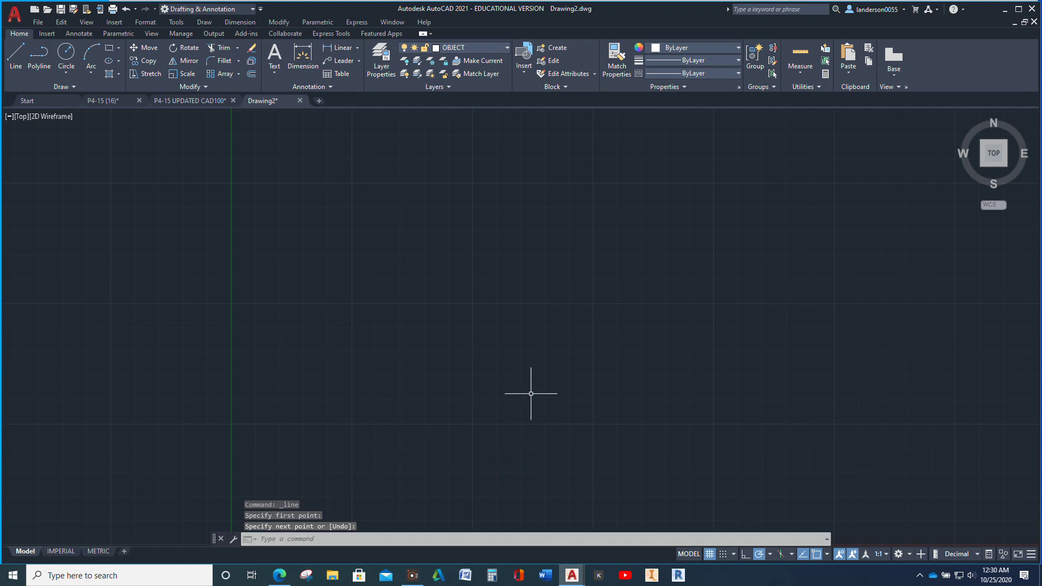
- Draw three connected outer edges near the origin with the Line command: 3 to the right, 1.75 up and 3 back left
{"action": "scroll", "coordinate": [525, 414], "scroll_direction": "down", "scroll_amount": 3}
{"action": "mouse_move", "coordinate": [544, 383]}
{"action": "middle_mouse_down"}
{"action": "mouse_move", "coordinate": [564, 373]}
{"action": "mouse_move", "coordinate": [324, 363]}
{"action": "middle_mouse_up"}
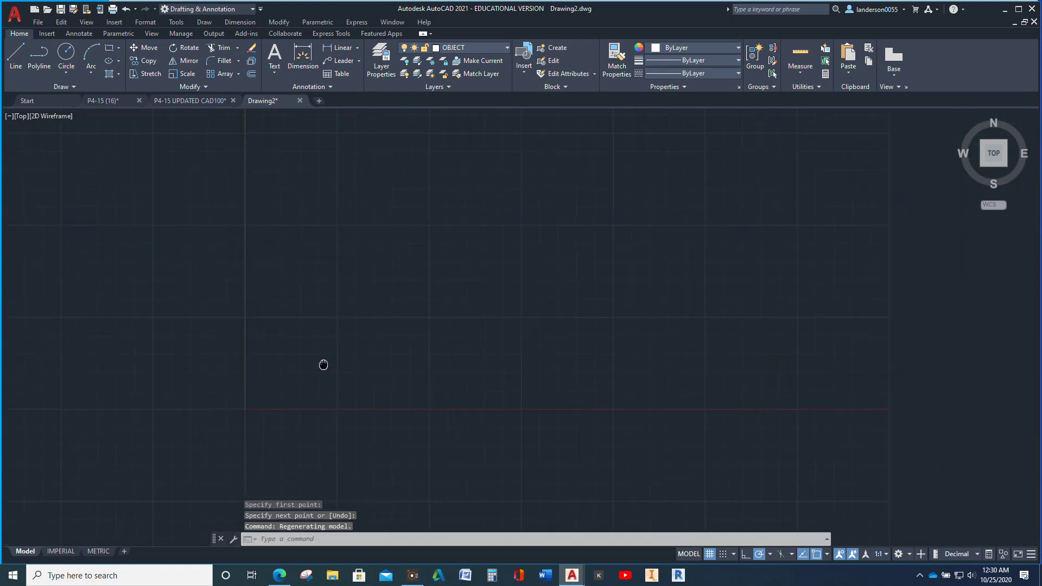
{"action": "left_click", "coordinate": [16, 57]}
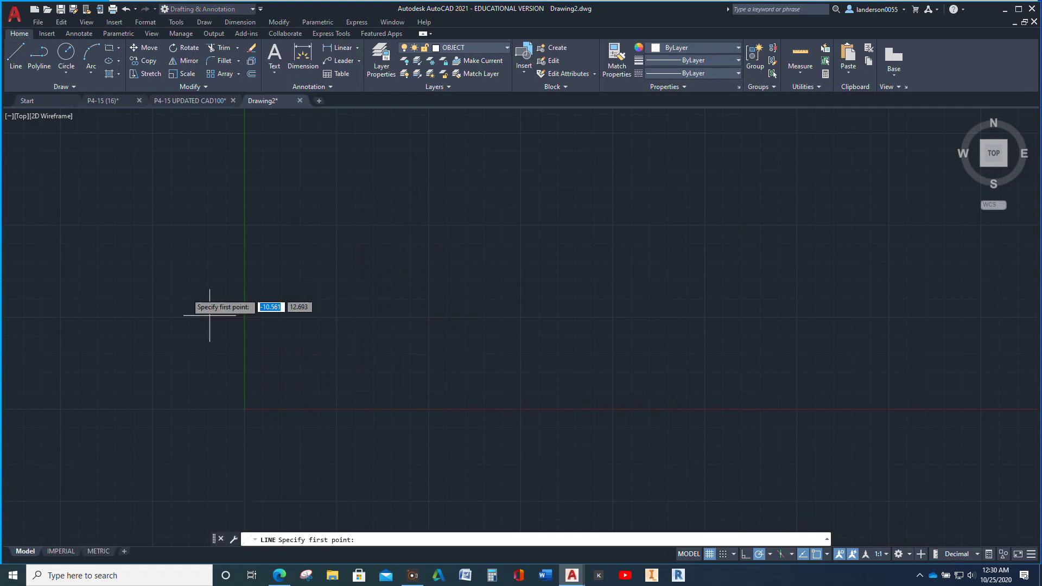
{"action": "left_click", "coordinate": [330, 357]}
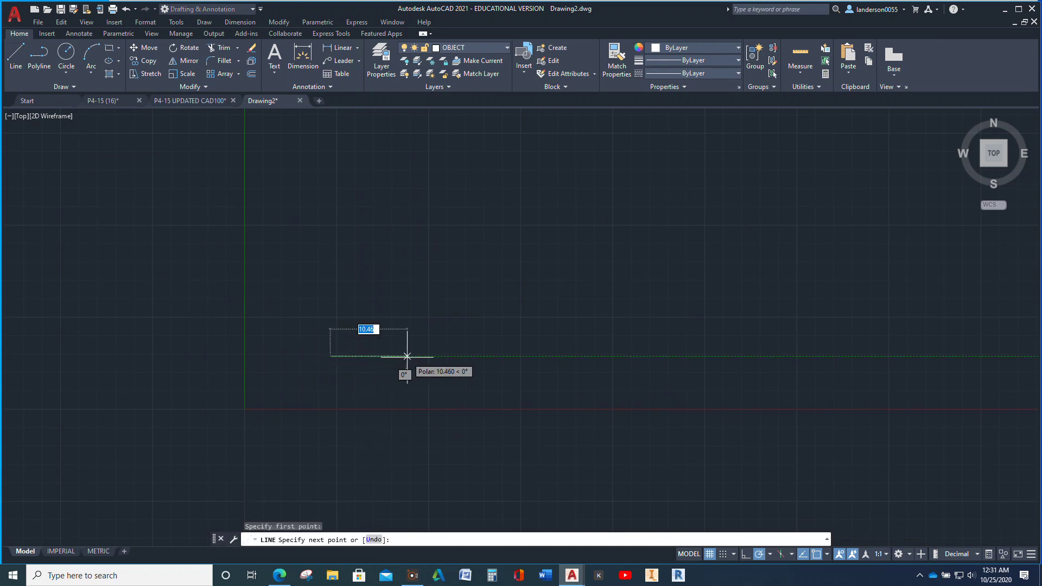
{"action": "type", "text": "3"}
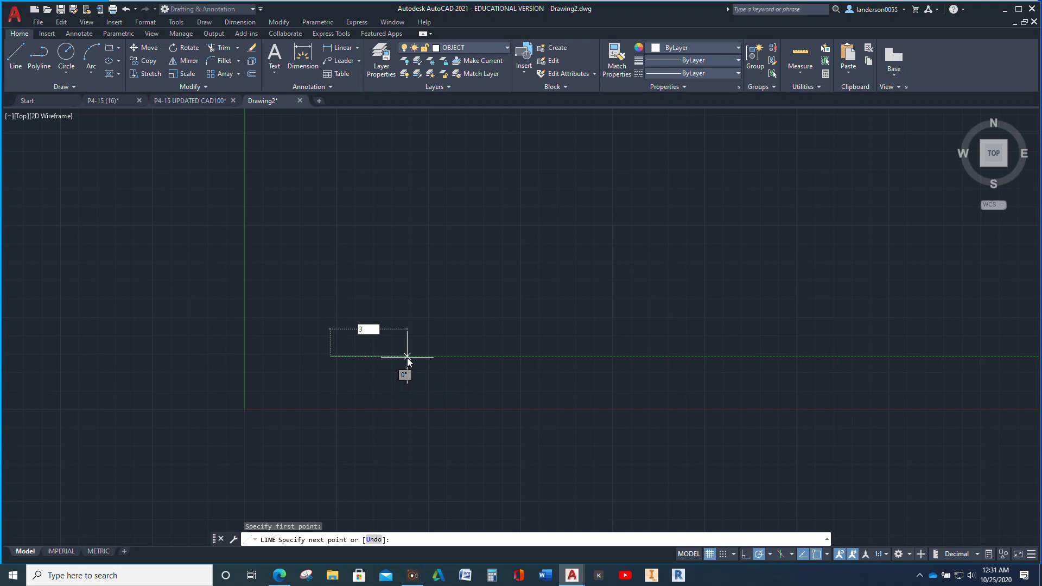
{"action": "key", "text": "Return"}
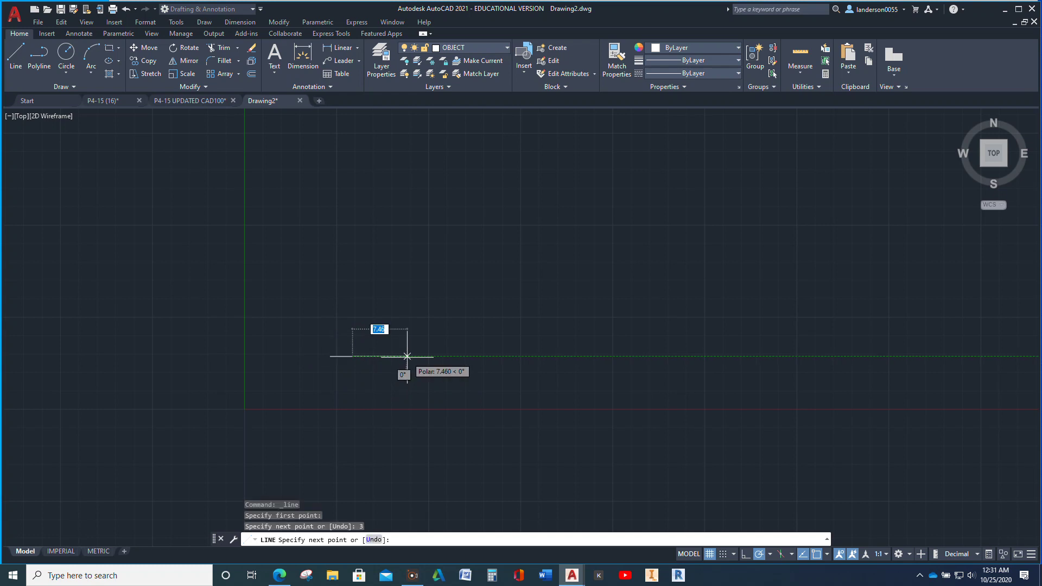
{"action": "scroll", "coordinate": [407, 357], "scroll_direction": "up", "scroll_amount": 5}
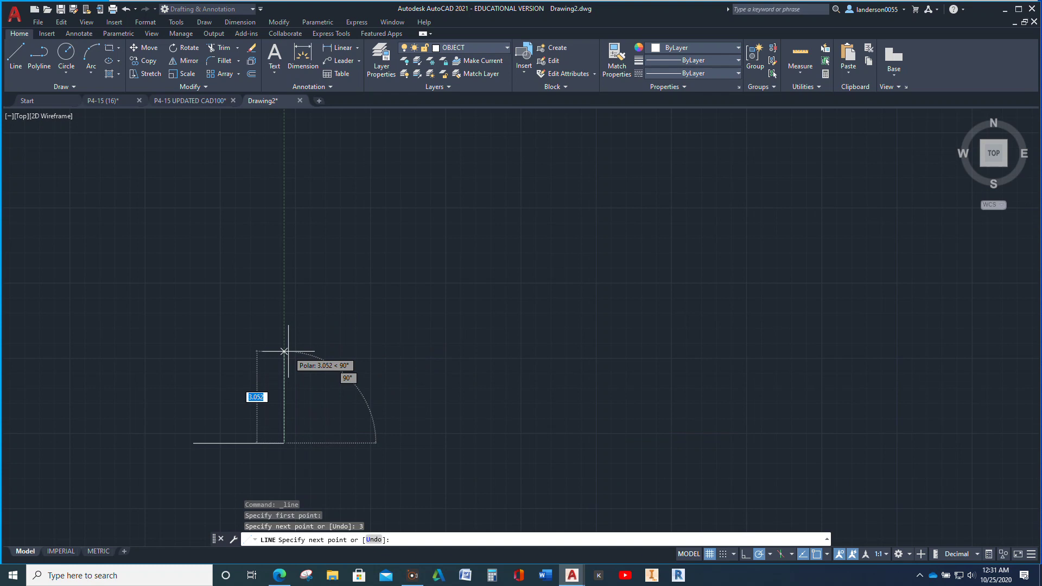
{"action": "type", "text": "1.75"}
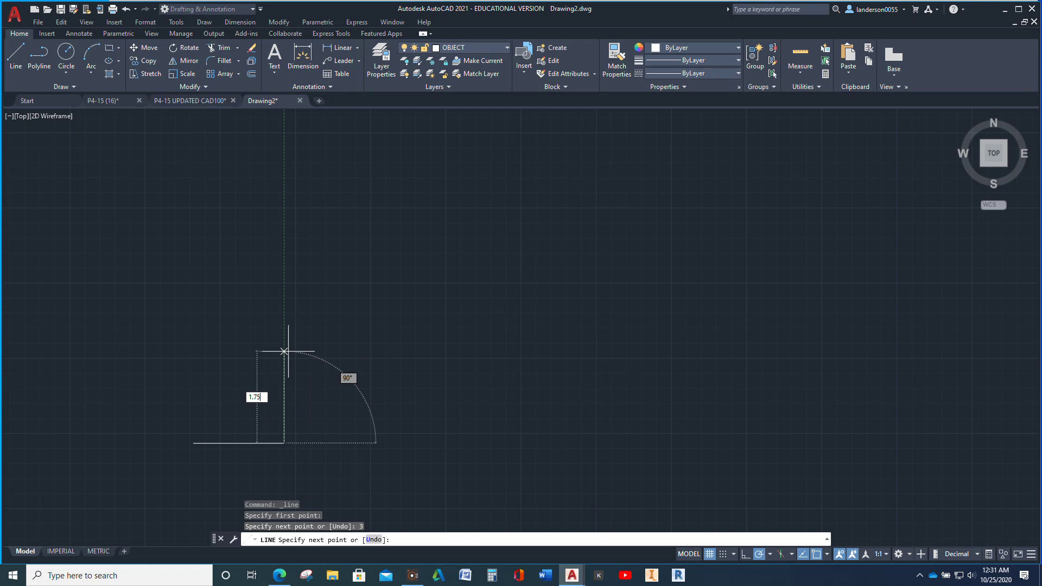
{"action": "key", "text": "Return"}
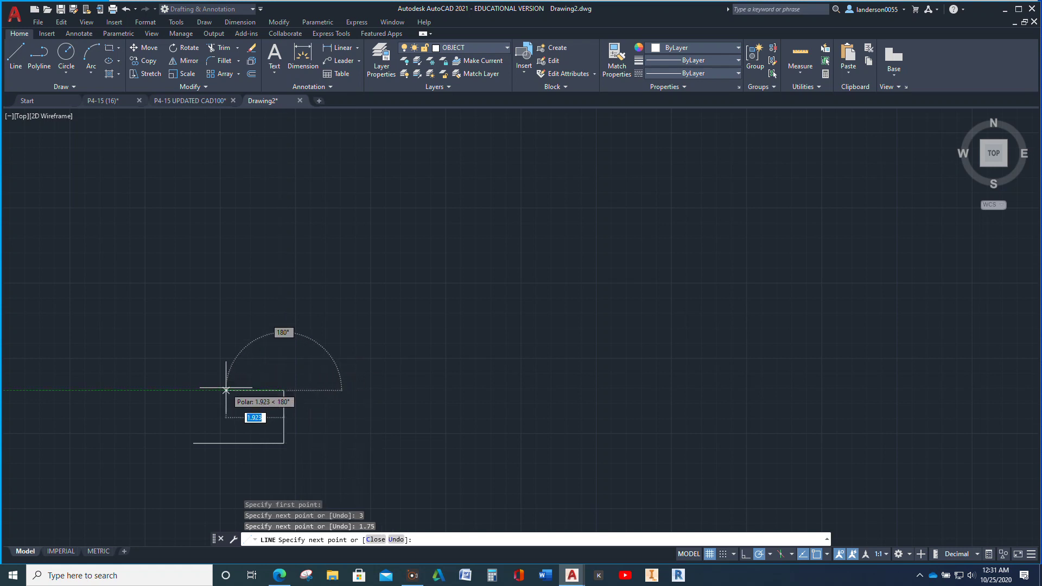
{"action": "type", "text": "3"}
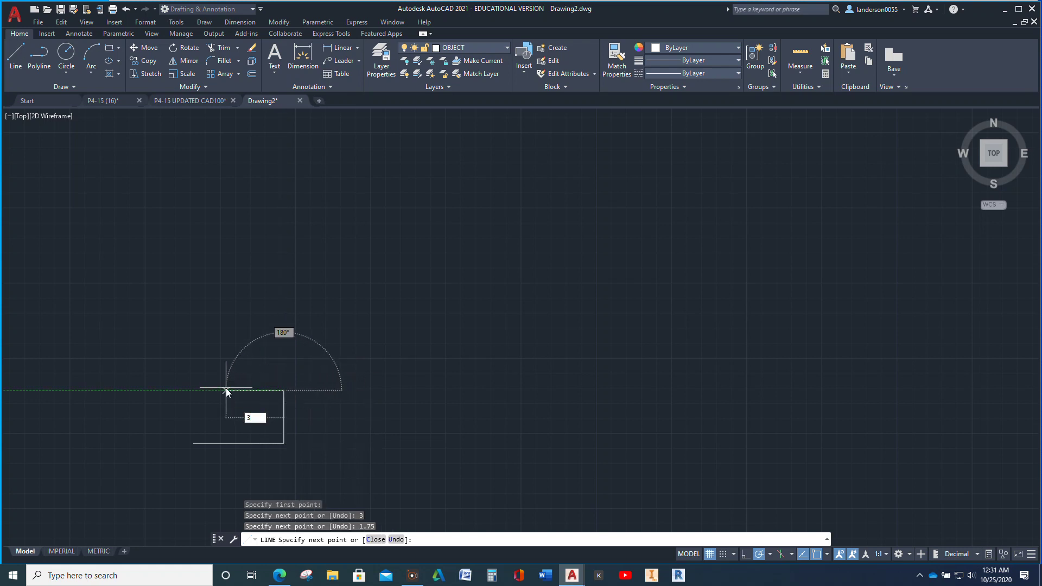
{"action": "key", "text": "Return"}
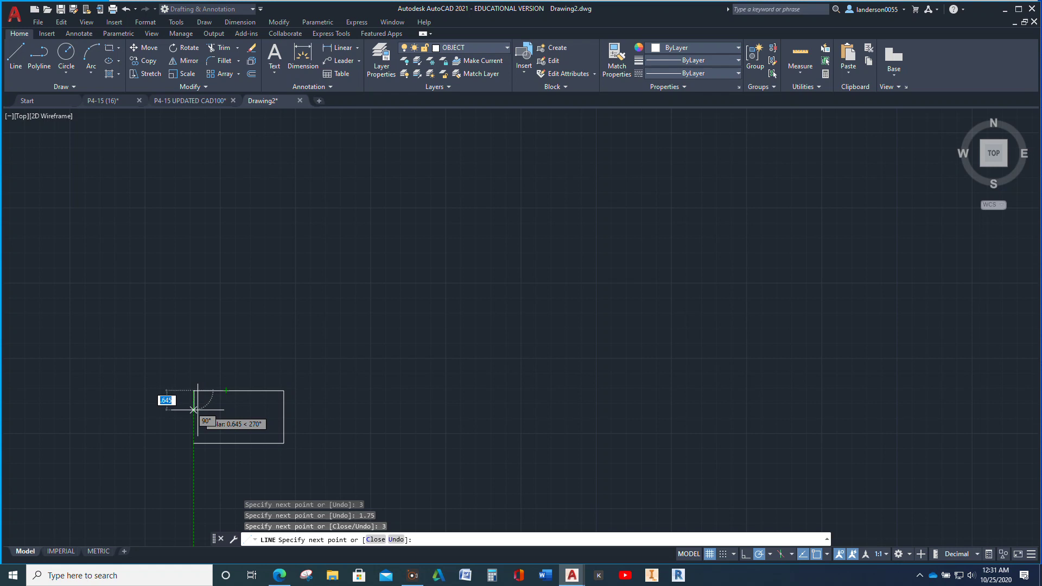
- Continue the outline with a left-side notch, 0.25 down, 1 right, 1.25 down and 1 left, and close it at the starting point
{"action": "type", "text": ".25"}
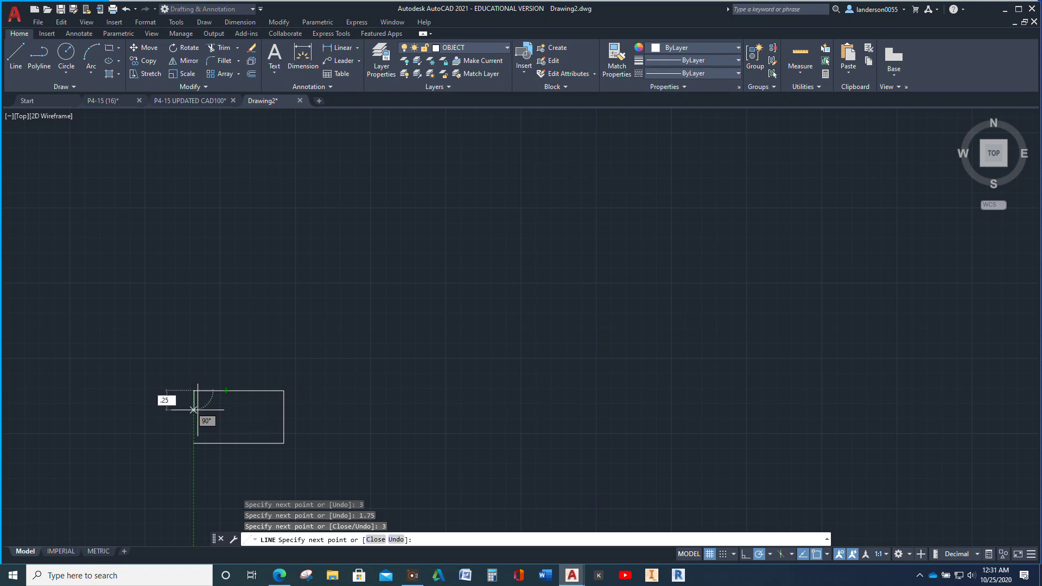
{"action": "key", "text": "Return"}
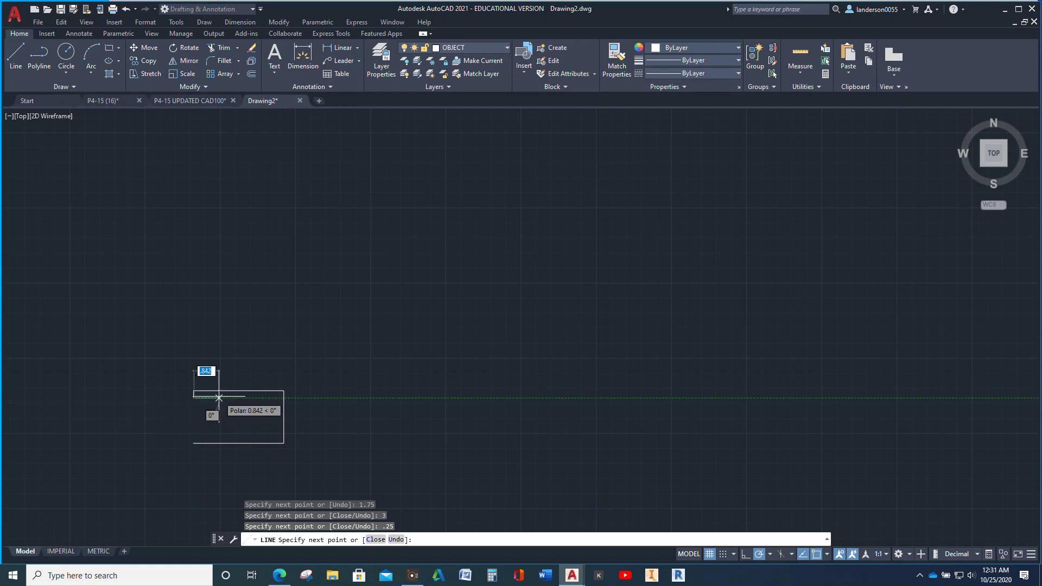
{"action": "type", "text": "1"}
{"action": "key", "text": "Return"}
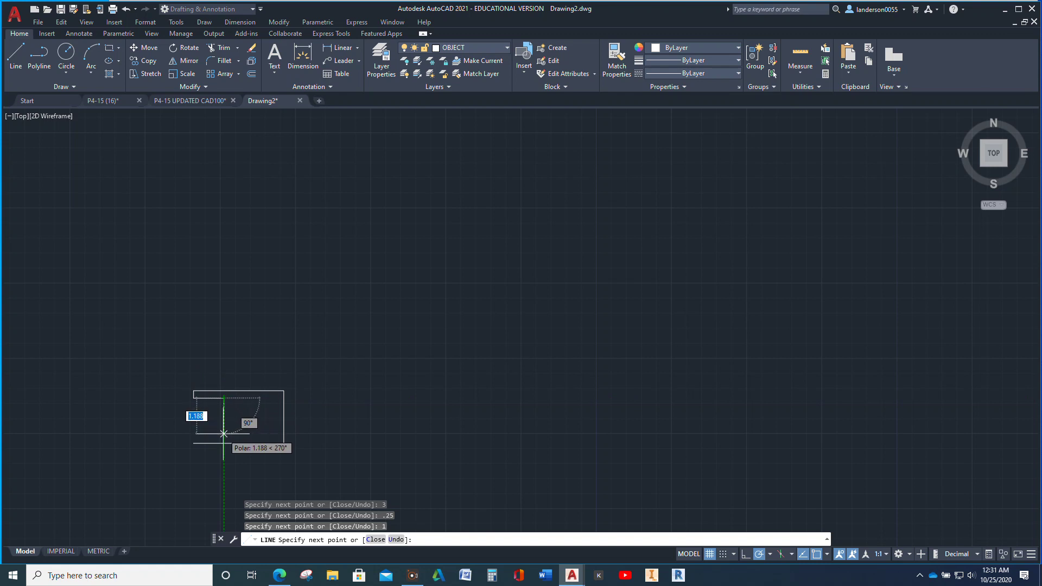
{"action": "type", "text": "1.25"}
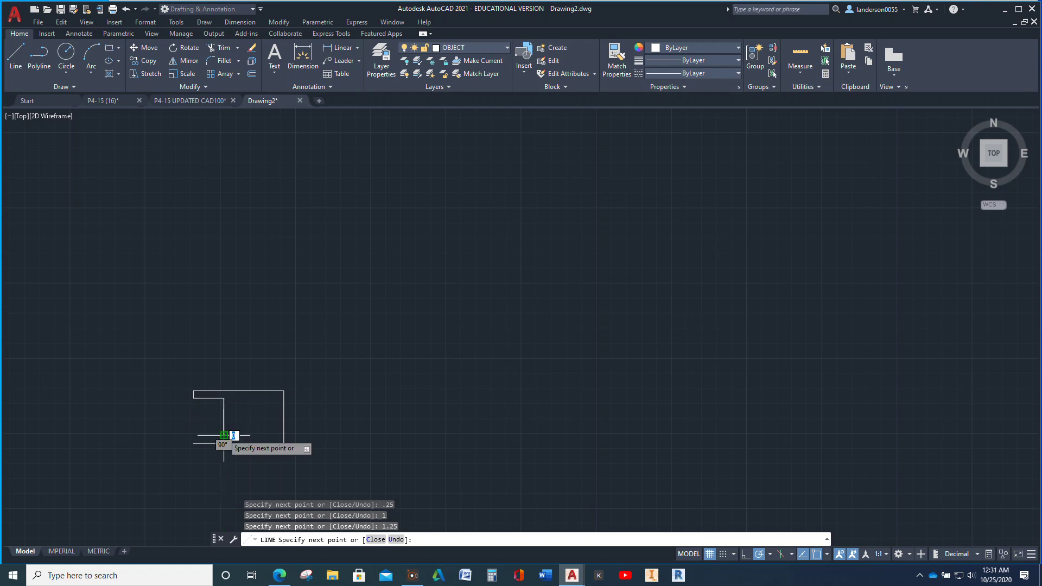
{"action": "type", "text": "1"}
{"action": "key", "text": "Return"}
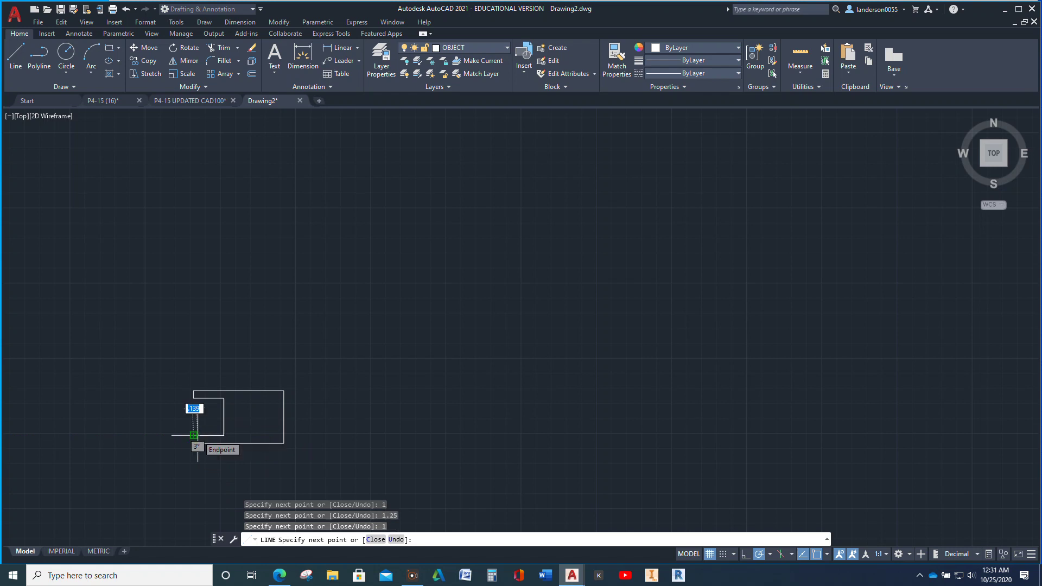
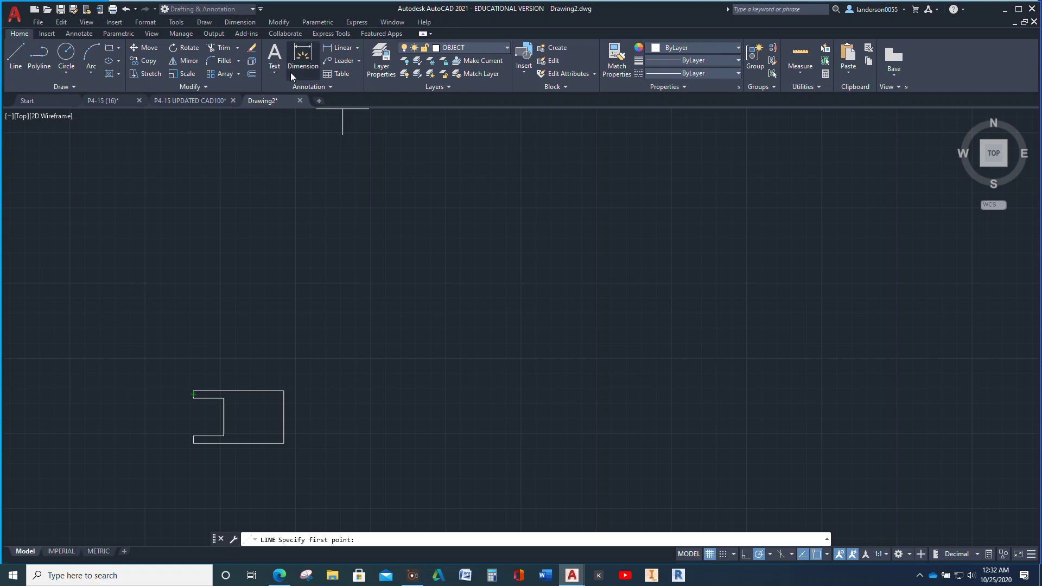
- Offset the outline's right vertical edge 1.5 toward the inside of the shape
{"action": "left_click", "coordinate": [251, 74]}
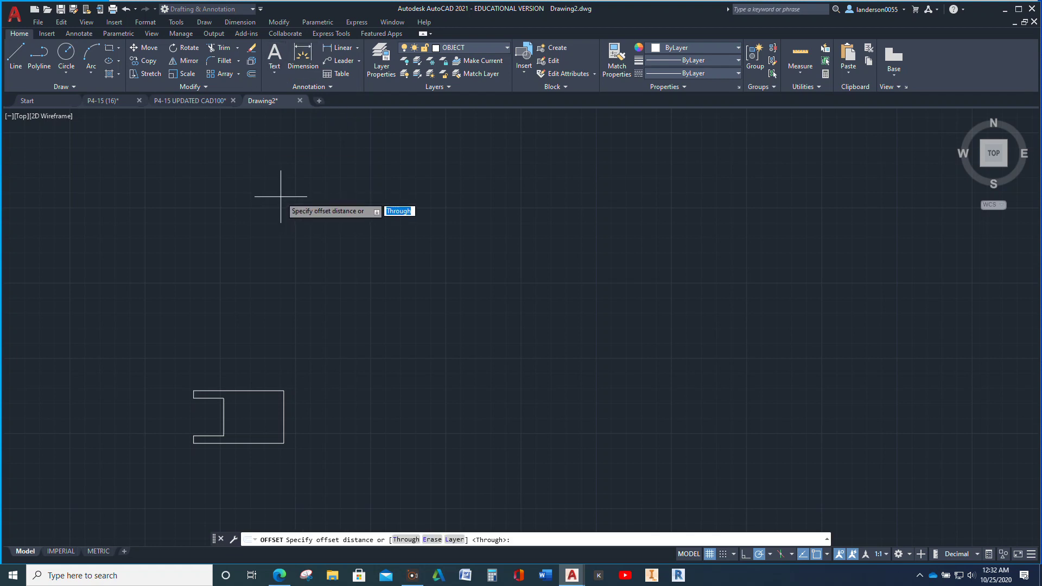
{"action": "type", "text": "1.5"}
{"action": "key", "text": "Return"}
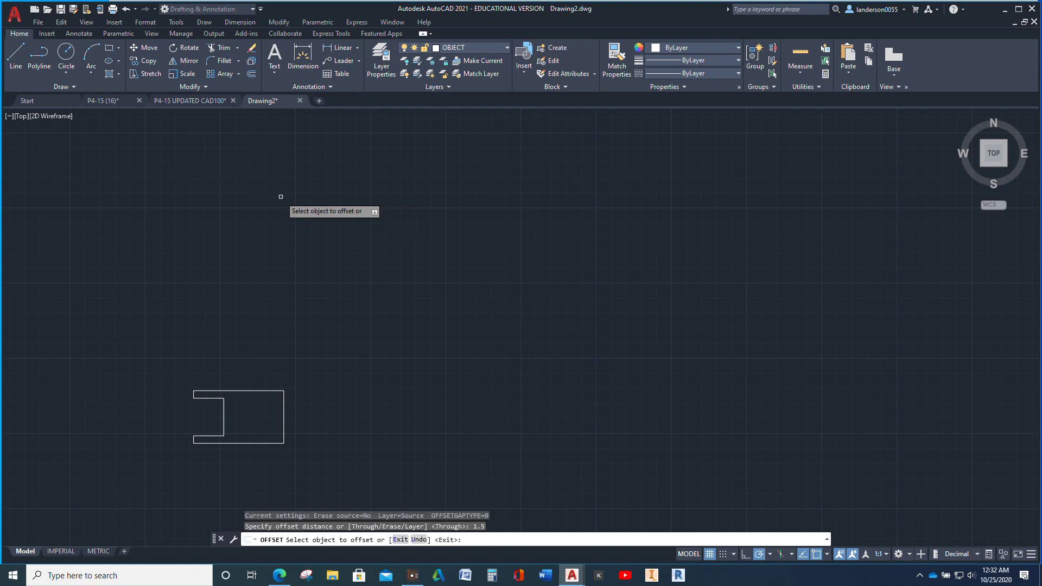
{"action": "left_click", "coordinate": [283, 418]}
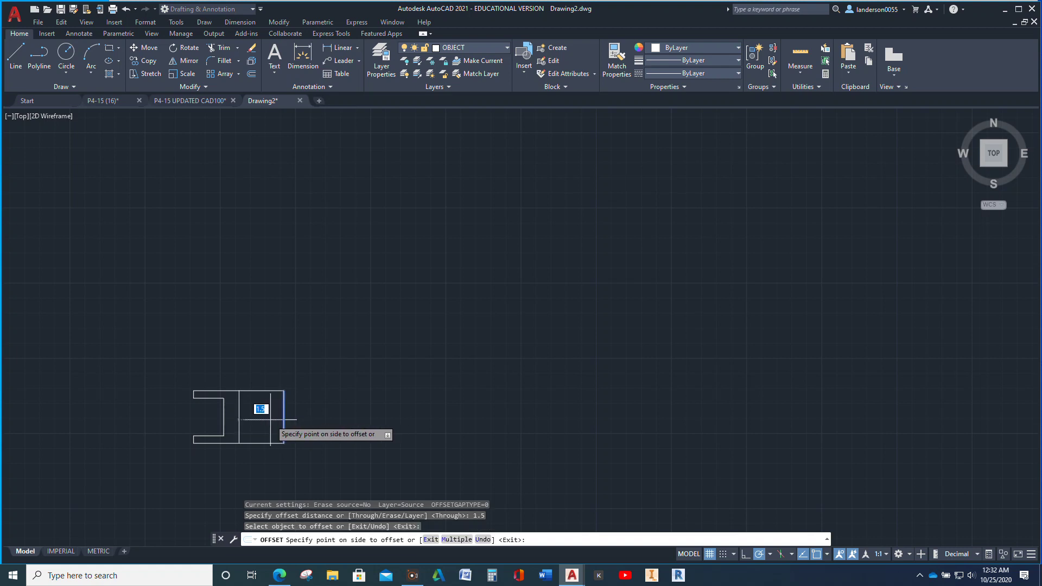
{"action": "left_click", "coordinate": [264, 416]}
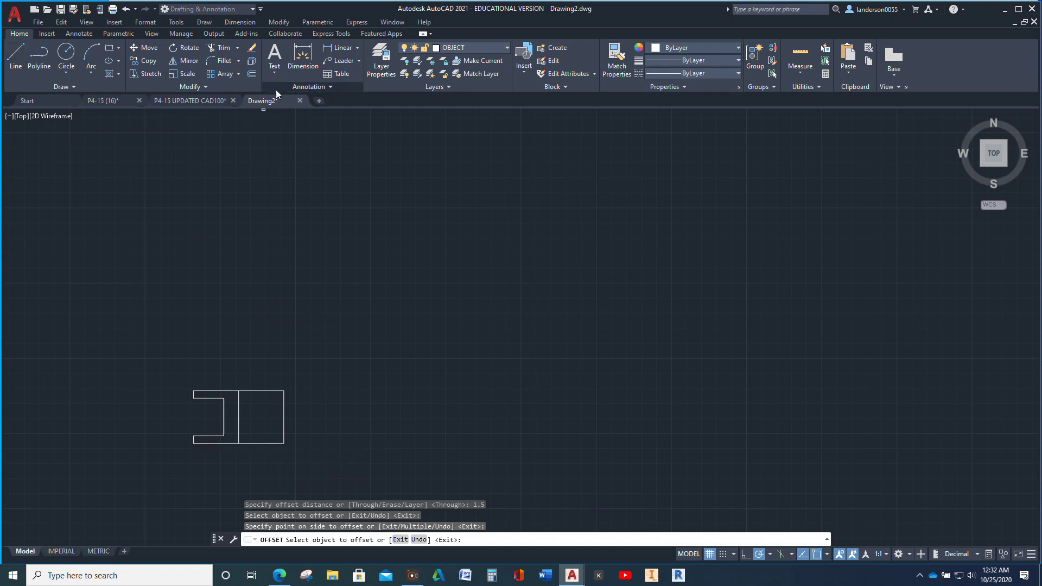
- Offset the outline's bottom edge 0.5 upward into the shape
{"action": "left_click", "coordinate": [250, 76]}
{"action": "type", "text": ".5"}
{"action": "key", "text": "Return"}
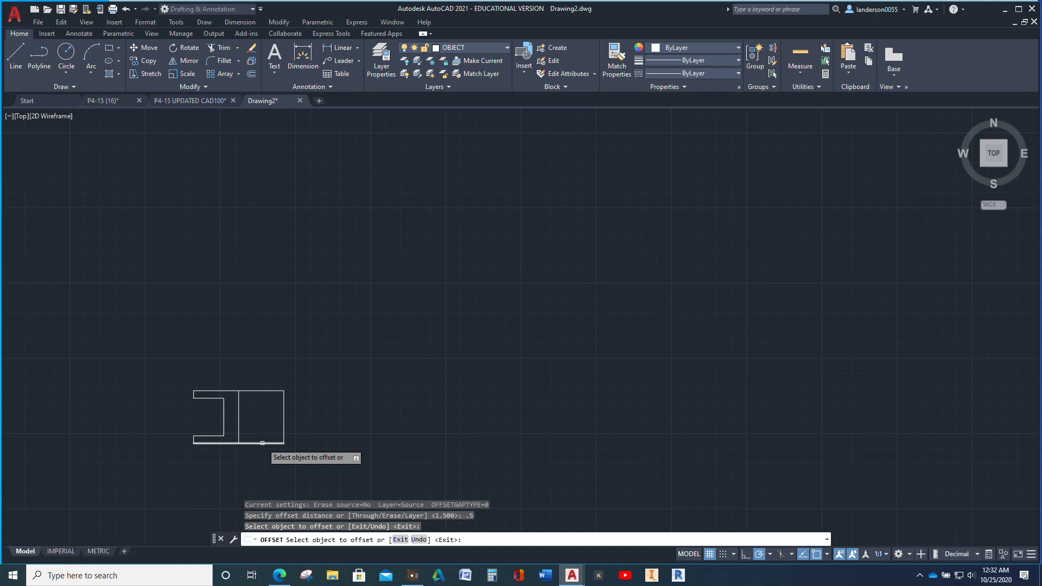
{"action": "left_click", "coordinate": [262, 443]}
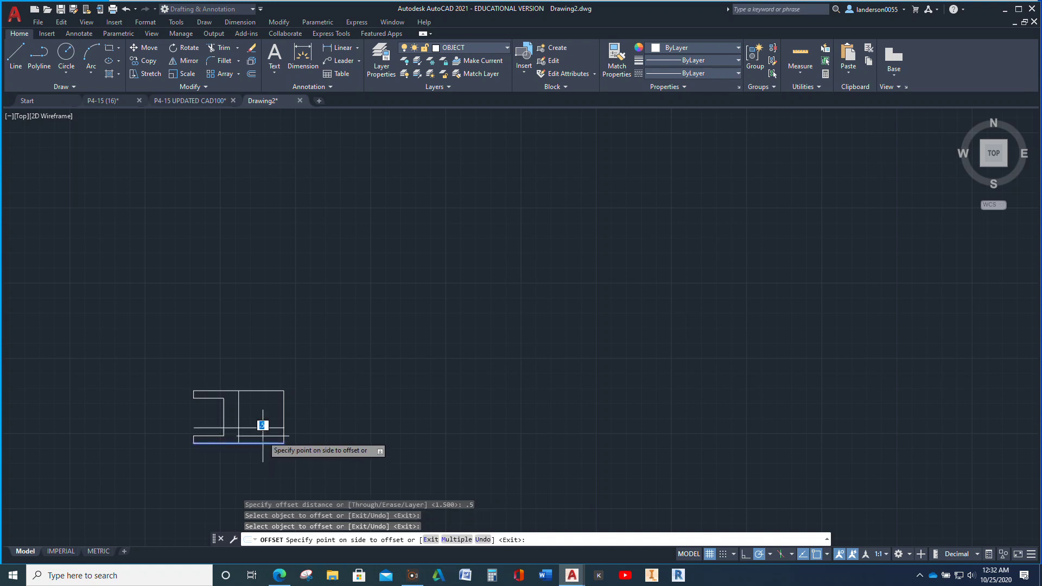
{"action": "left_click", "coordinate": [262, 425]}
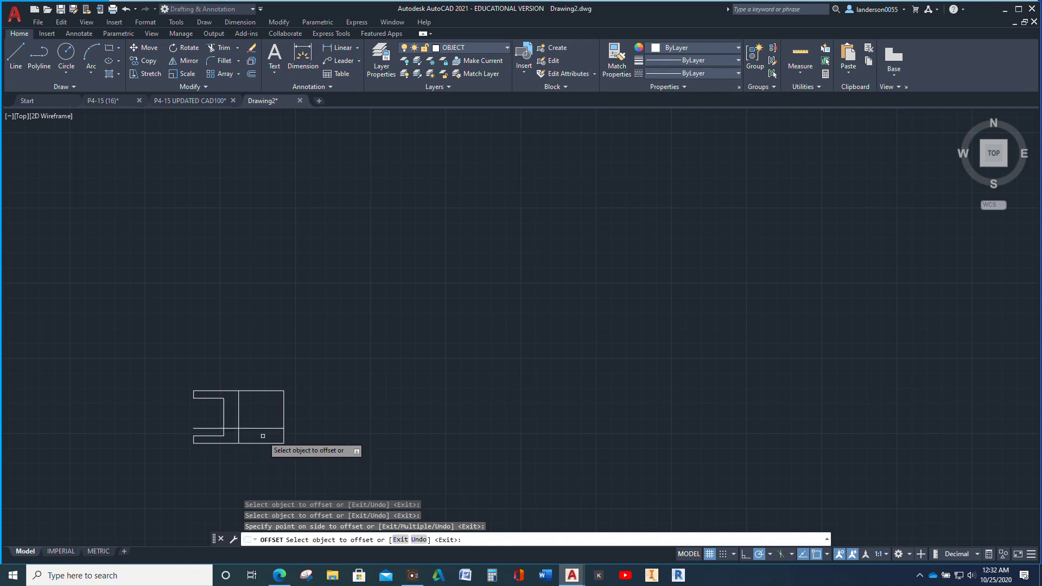
- Fillet the offset vertical and horizontal lines with zero radius into a sharp corner, keeping their upper and right portions
{"action": "left_click", "coordinate": [224, 61]}
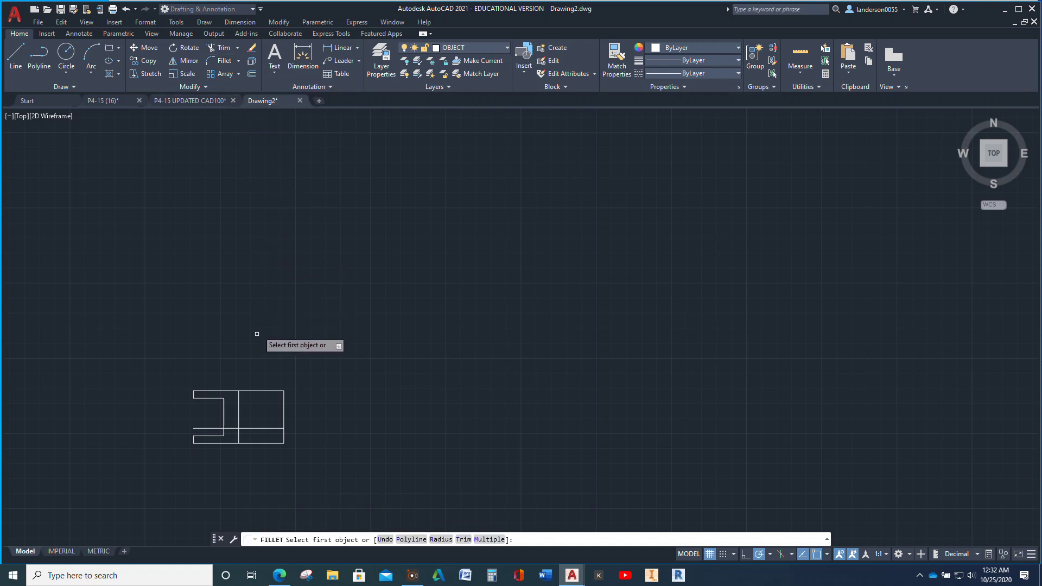
{"action": "left_click", "coordinate": [237, 413]}
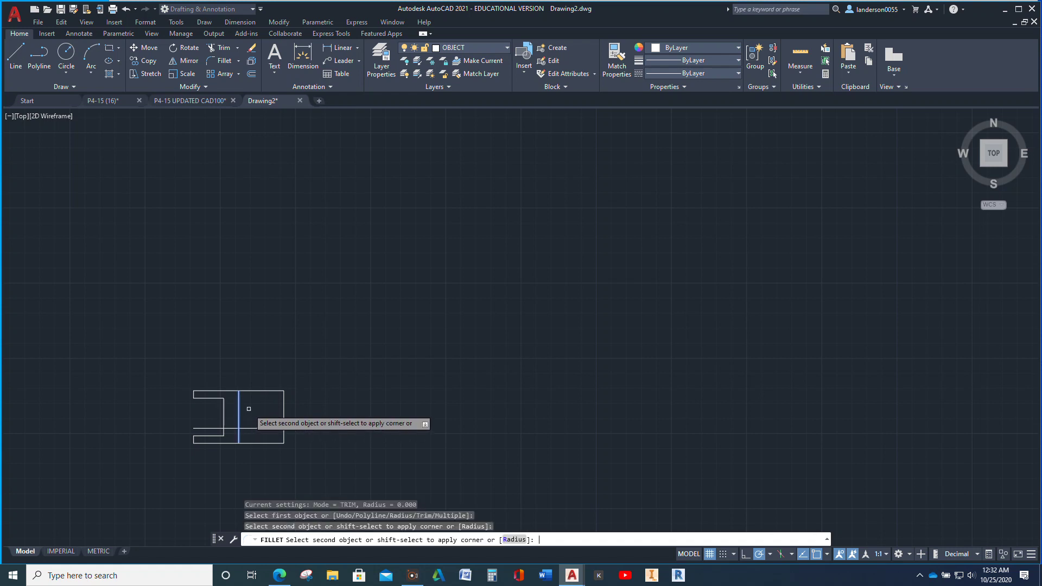
{"action": "left_click", "coordinate": [251, 429]}
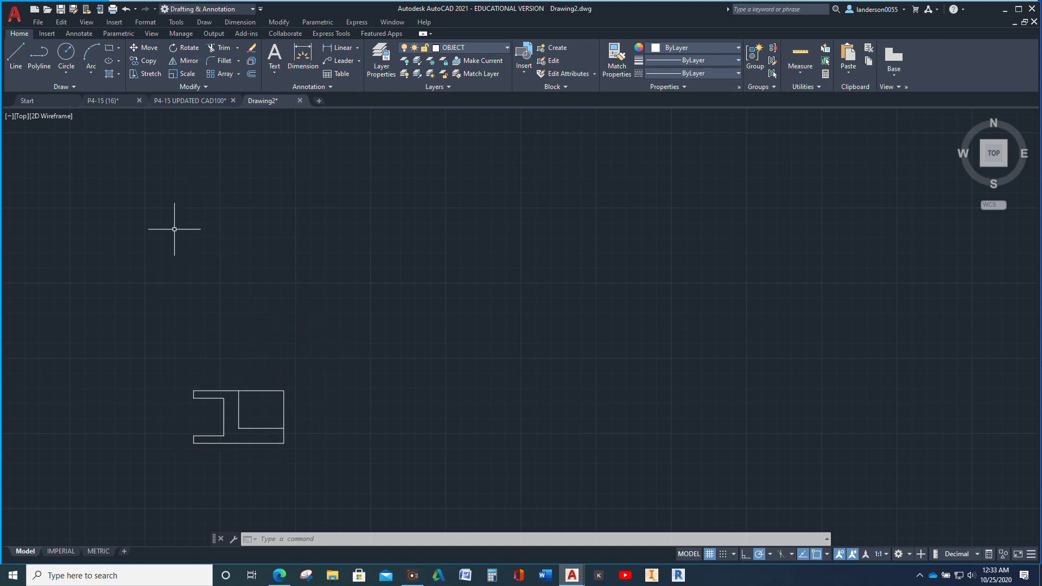
- Draw a closed rectangle 3 wide and 2 high with lines above the notched view, aligned with its right edge
{"action": "scroll", "coordinate": [174, 396], "scroll_direction": "up", "scroll_amount": 2}
{"action": "scroll", "coordinate": [217, 325], "scroll_direction": "up", "scroll_amount": 2}
{"action": "mouse_move", "coordinate": [239, 303]}
{"action": "middle_mouse_down"}
{"action": "mouse_move", "coordinate": [286, 263]}
{"action": "mouse_move", "coordinate": [272, 271]}
{"action": "middle_mouse_up"}
{"action": "scroll", "coordinate": [267, 266], "scroll_direction": "down", "scroll_amount": 4}
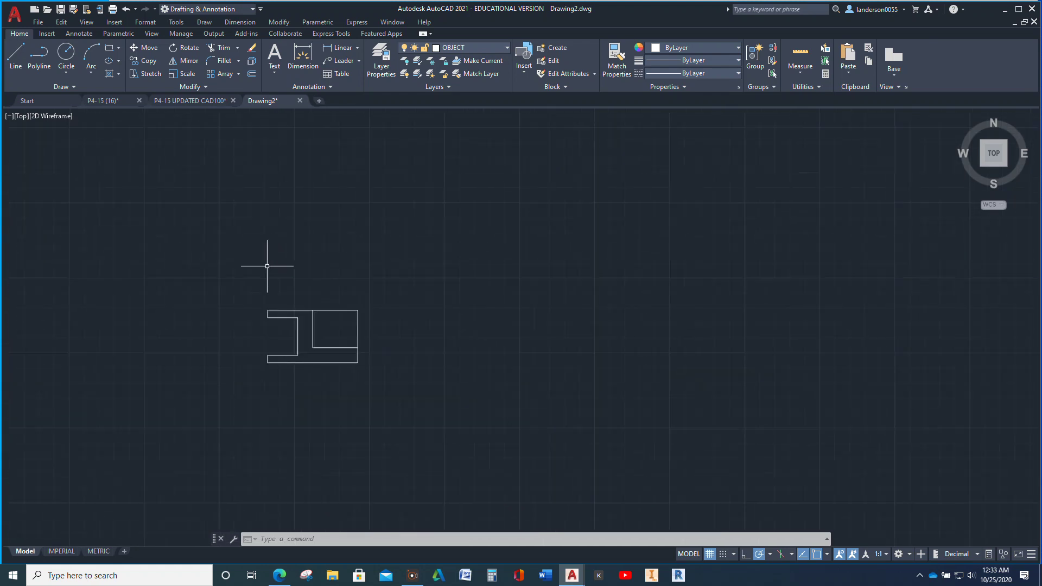
{"action": "scroll", "coordinate": [265, 262], "scroll_direction": "up", "scroll_amount": 2}
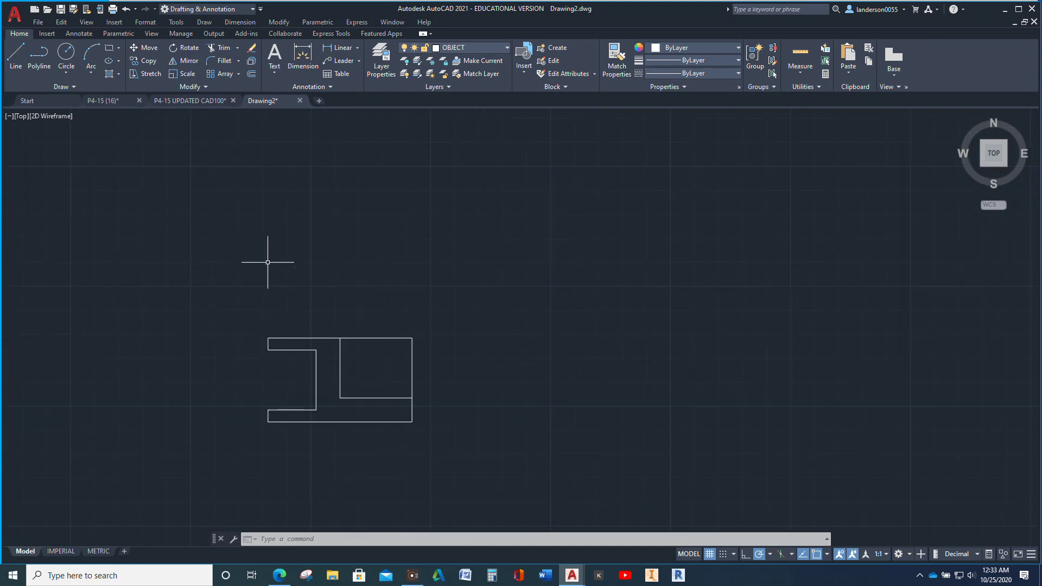
{"action": "left_click", "coordinate": [15, 54]}
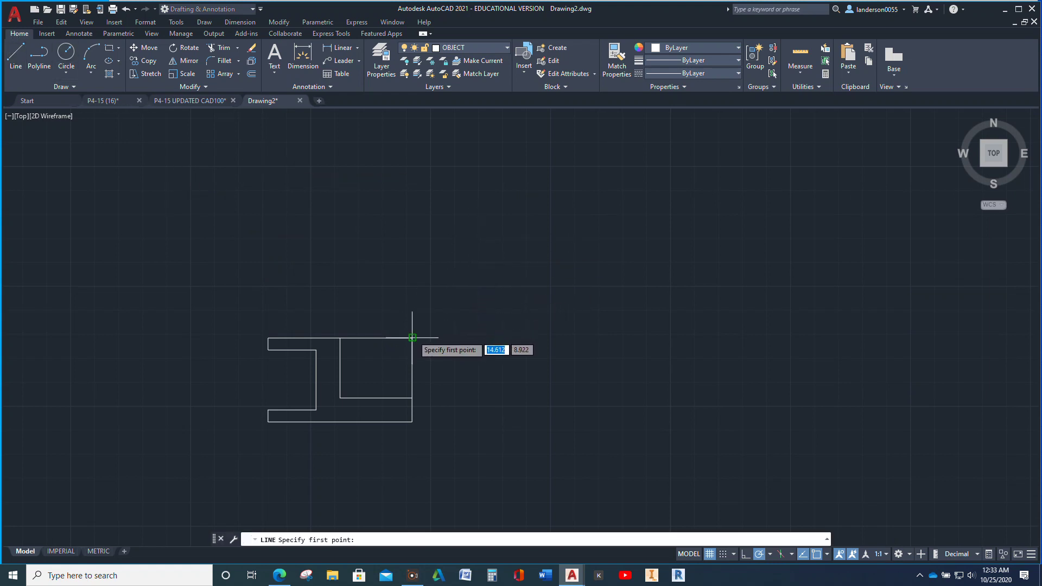
{"action": "left_click", "coordinate": [412, 271]}
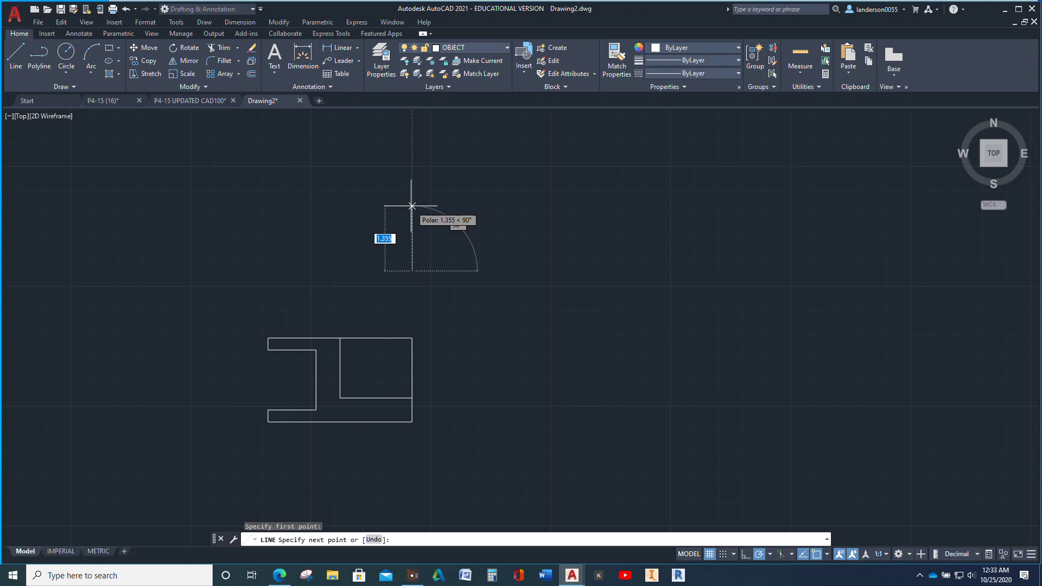
{"action": "type", "text": "2"}
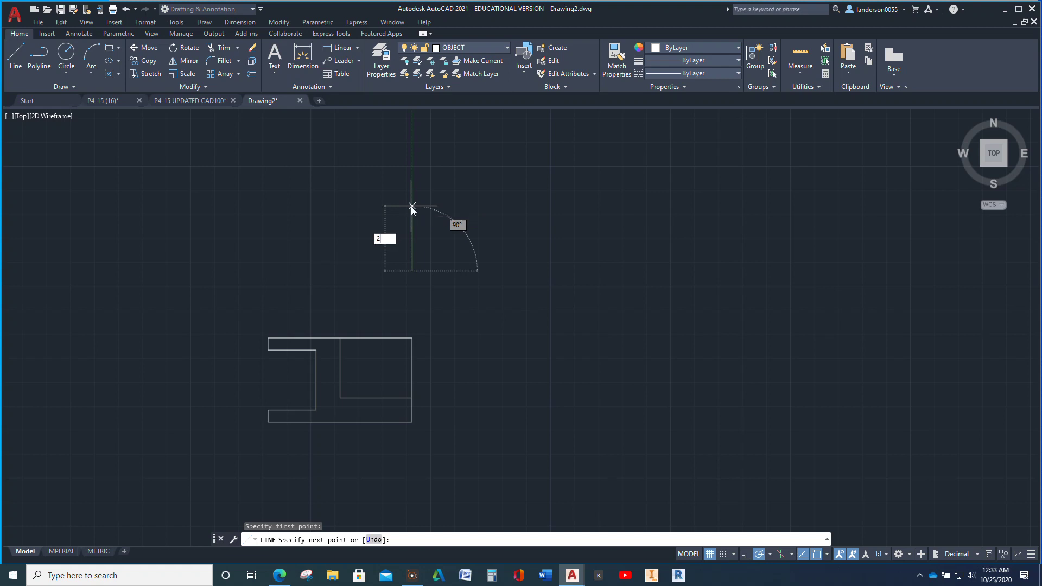
{"action": "key", "text": "Return"}
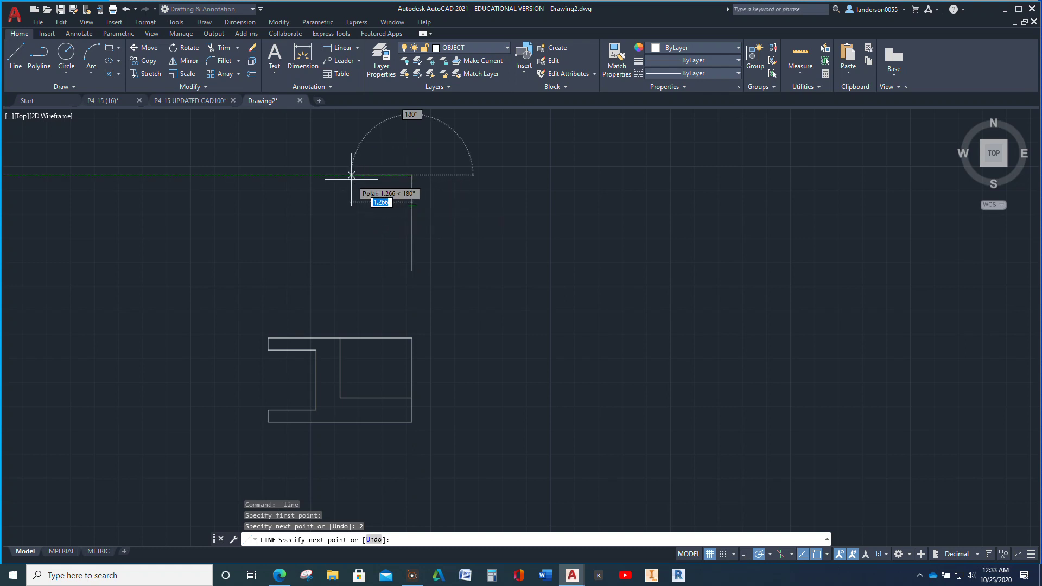
{"action": "type", "text": "3"}
{"action": "key", "text": "Return"}
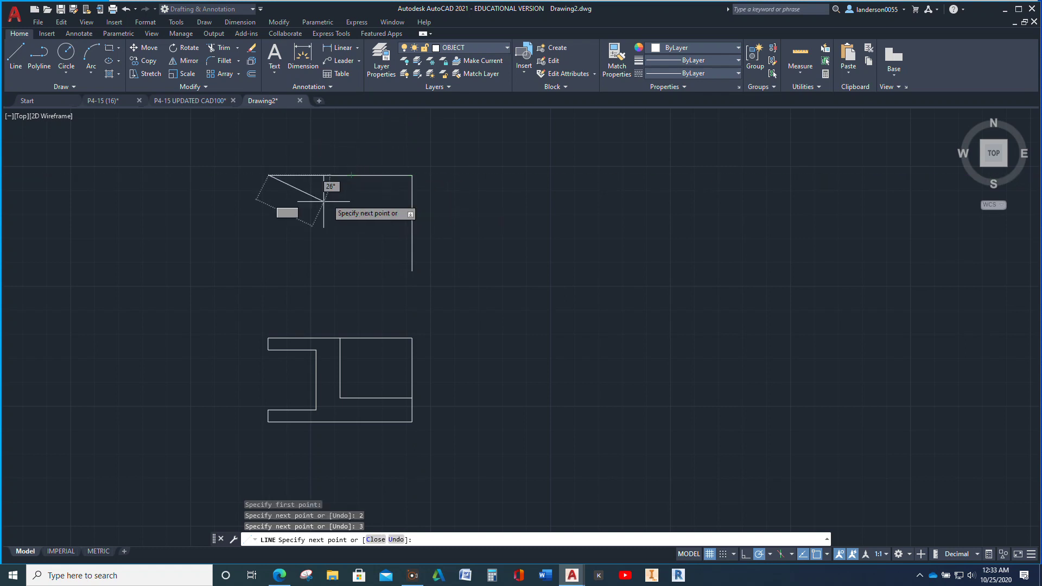
{"action": "type", "text": "2"}
{"action": "key", "text": "Return"}
{"action": "type", "text": "c"}
{"action": "key", "text": "Return"}
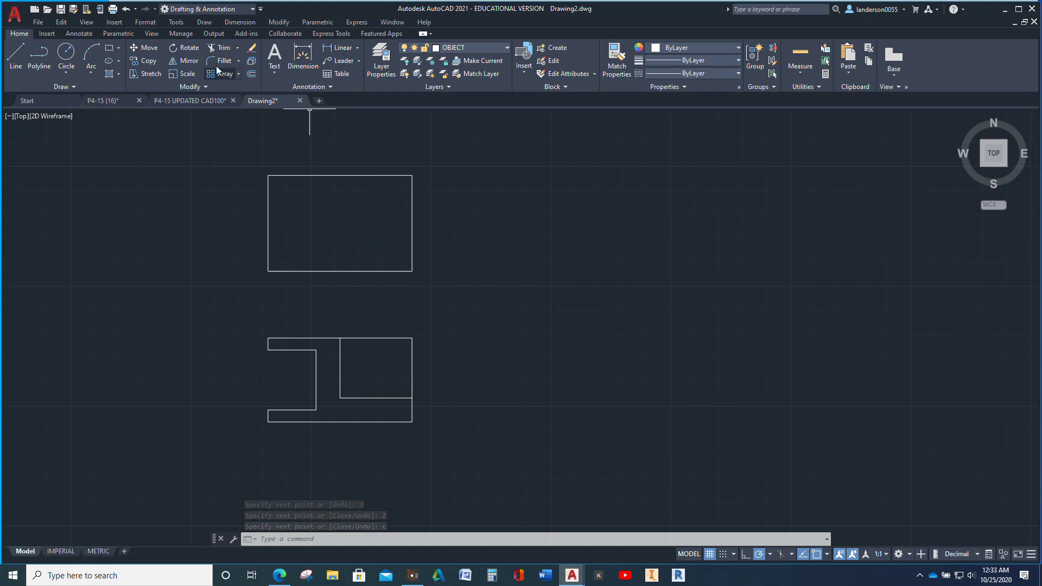
- Offset the upper rectangle's top edge 0.5 downward into the rectangle
{"action": "left_click", "coordinate": [251, 74]}
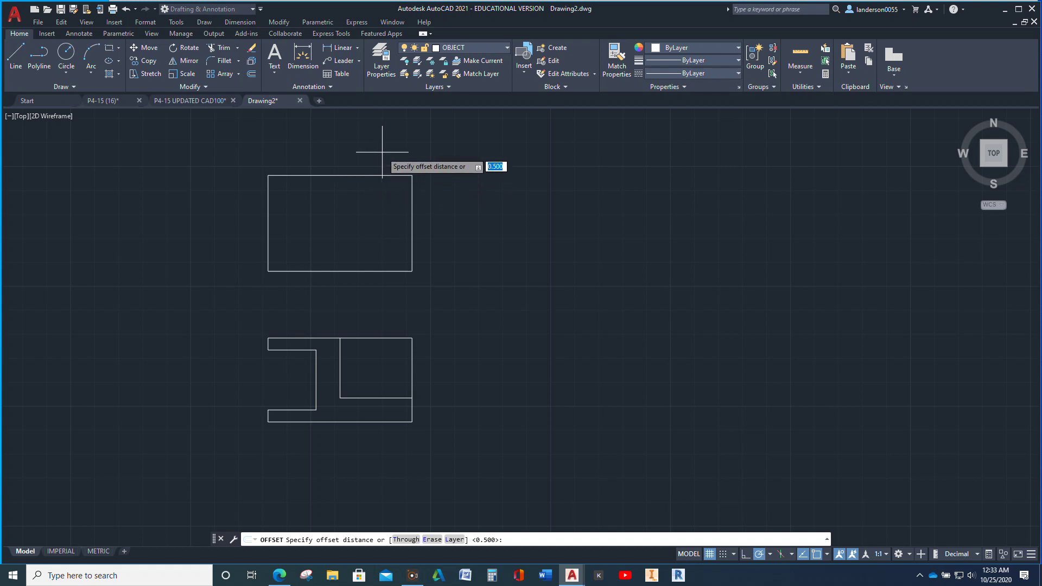
{"action": "key", "text": "Return"}
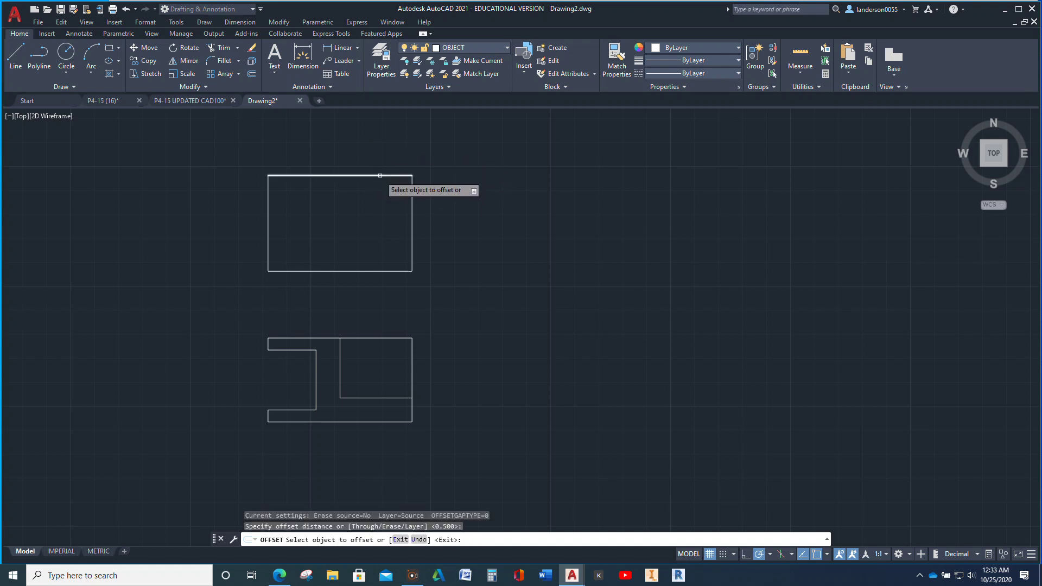
{"action": "left_click", "coordinate": [382, 176]}
{"action": "left_click", "coordinate": [382, 192]}
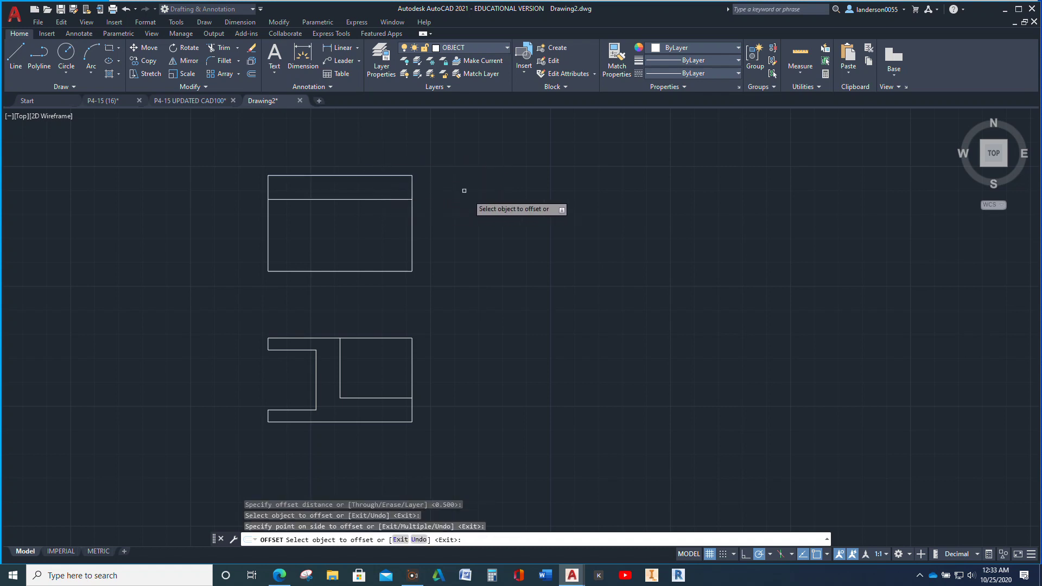
- Project the lower view's inner vertical edge up to the offset line and trim the excess to leave an inner corner in the rectangle
{"action": "left_click", "coordinate": [22, 57]}
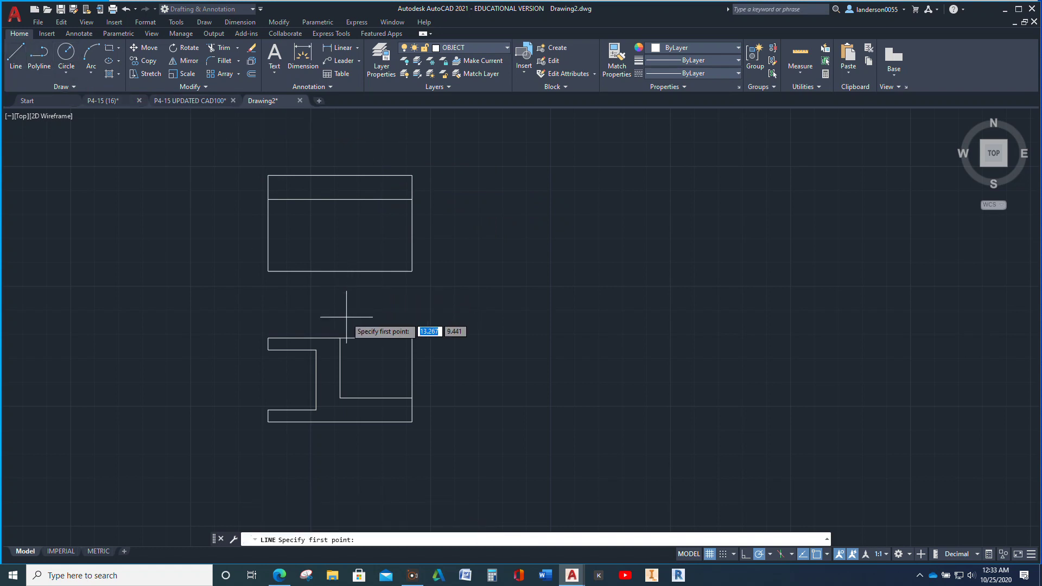
{"action": "left_click", "coordinate": [341, 338]}
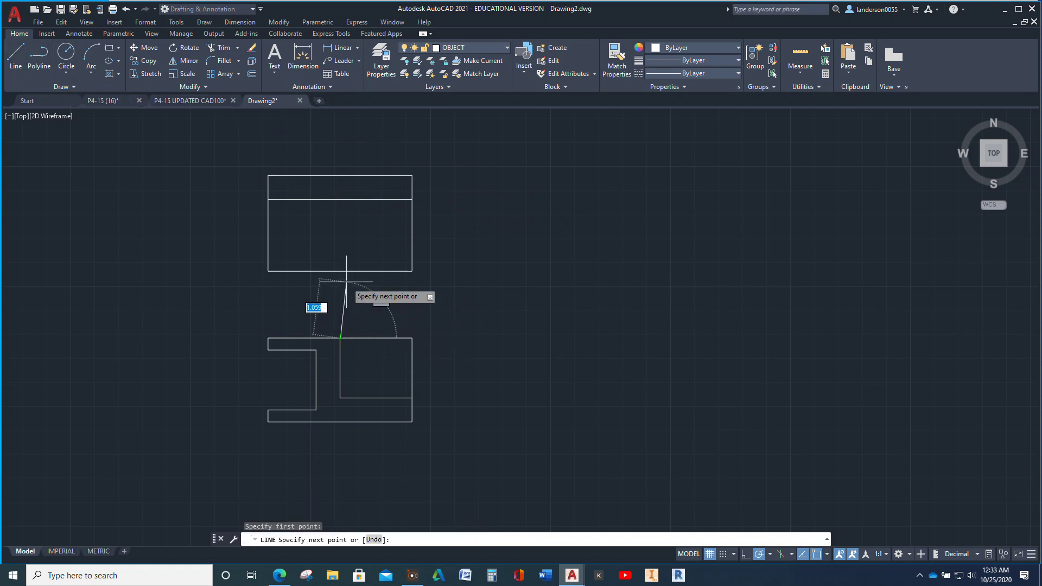
{"action": "left_click", "coordinate": [340, 198]}
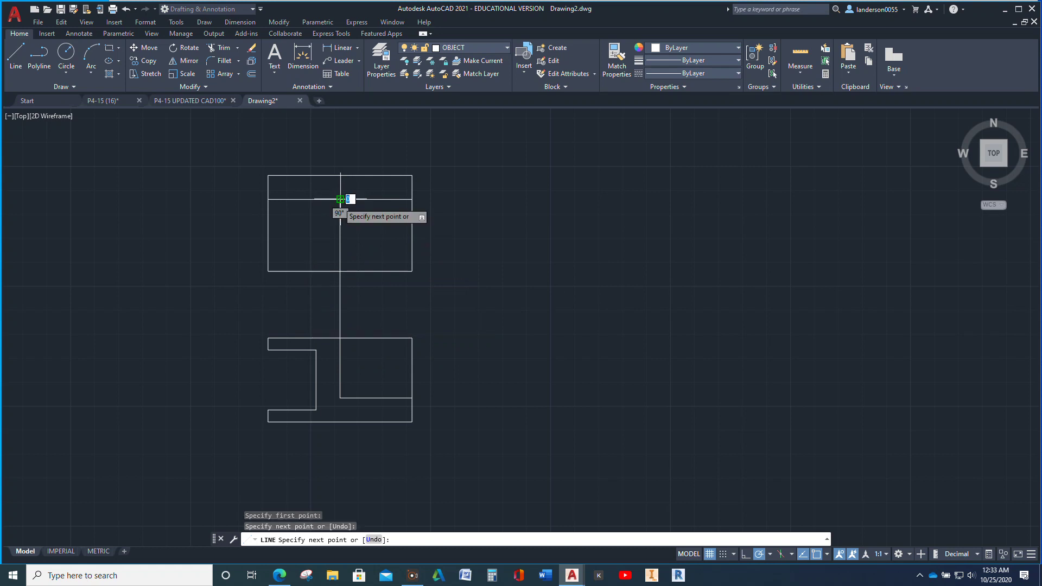
{"action": "key", "text": "Escape"}
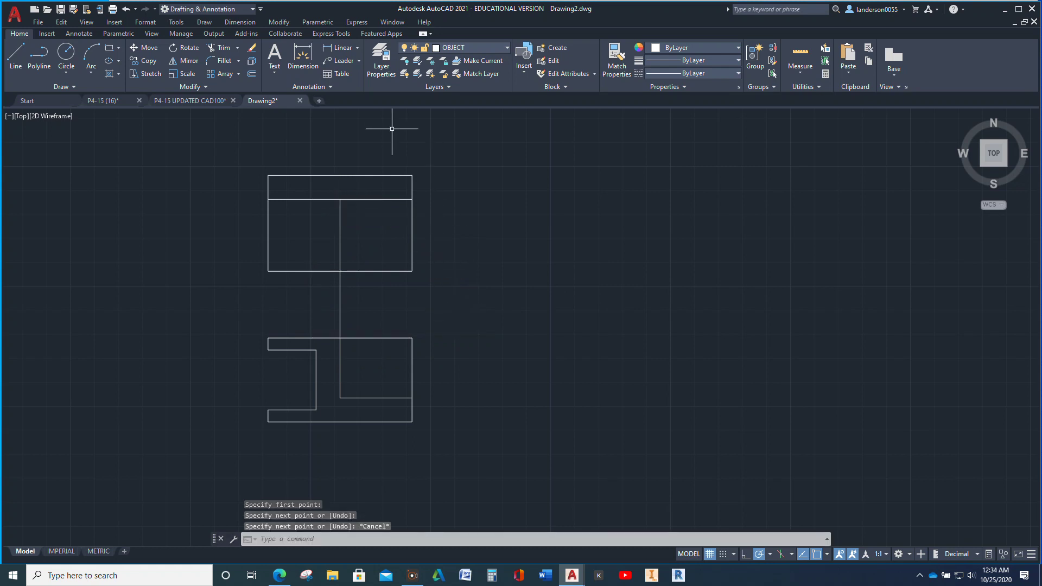
{"action": "left_click", "coordinate": [220, 47]}
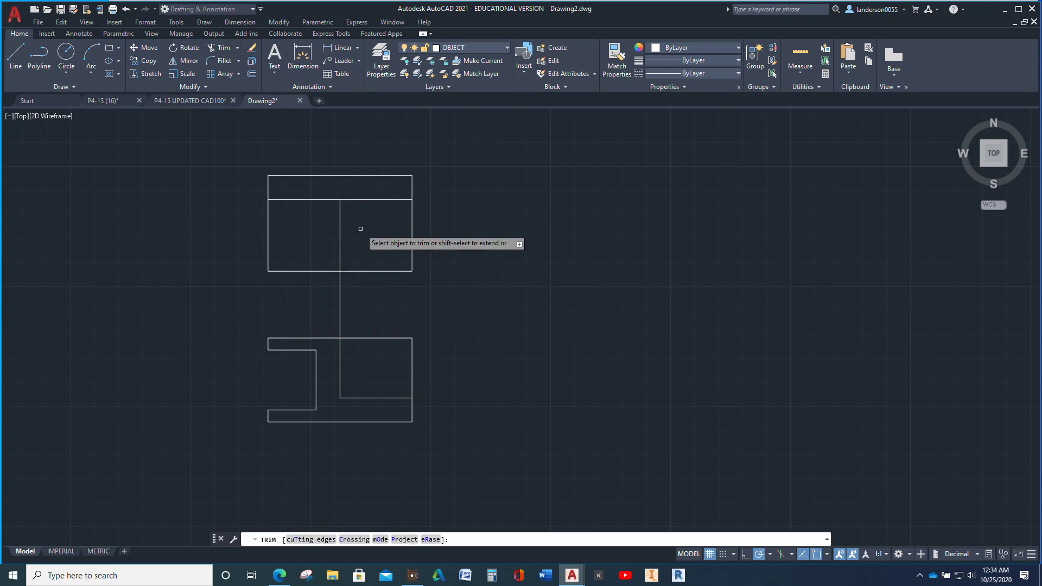
{"action": "left_click", "coordinate": [318, 199]}
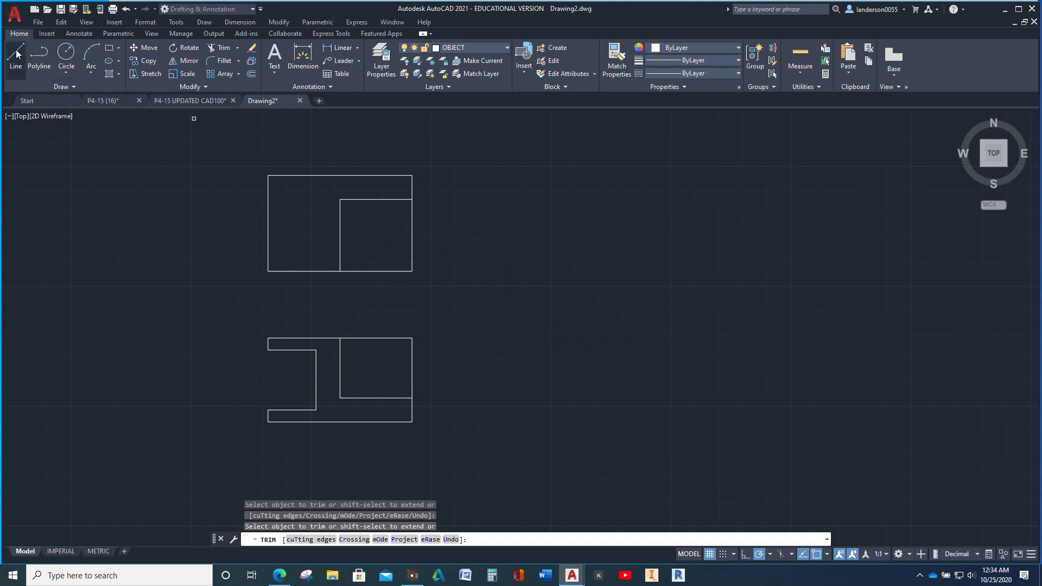
- Make the HIDDEN layer current and draw a vertical line from the notch's upper inner corner to the rectangle's top edge
{"action": "left_click", "coordinate": [508, 46]}
{"action": "left_click", "coordinate": [455, 126]}
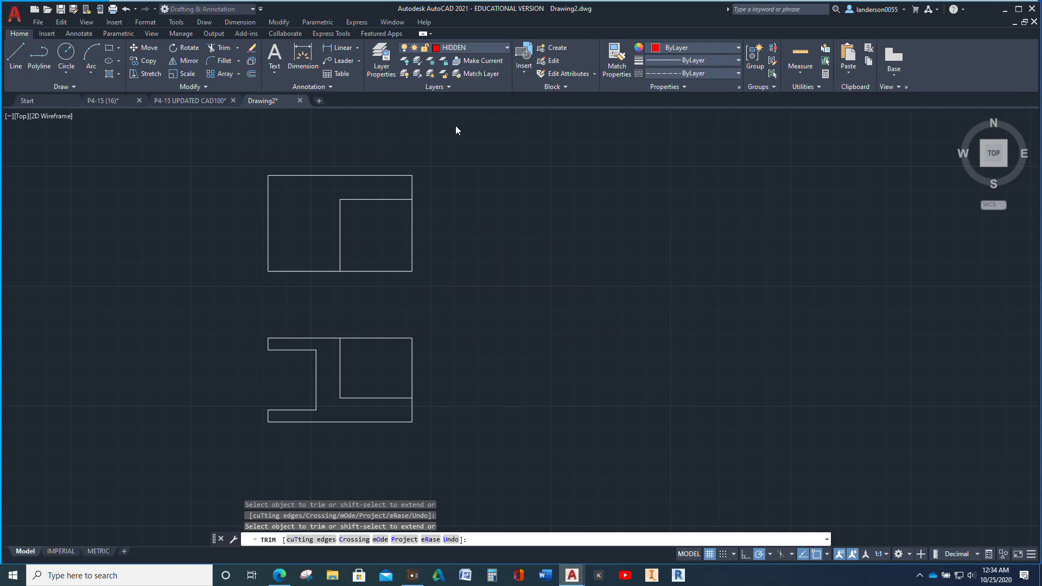
{"action": "left_click", "coordinate": [16, 57]}
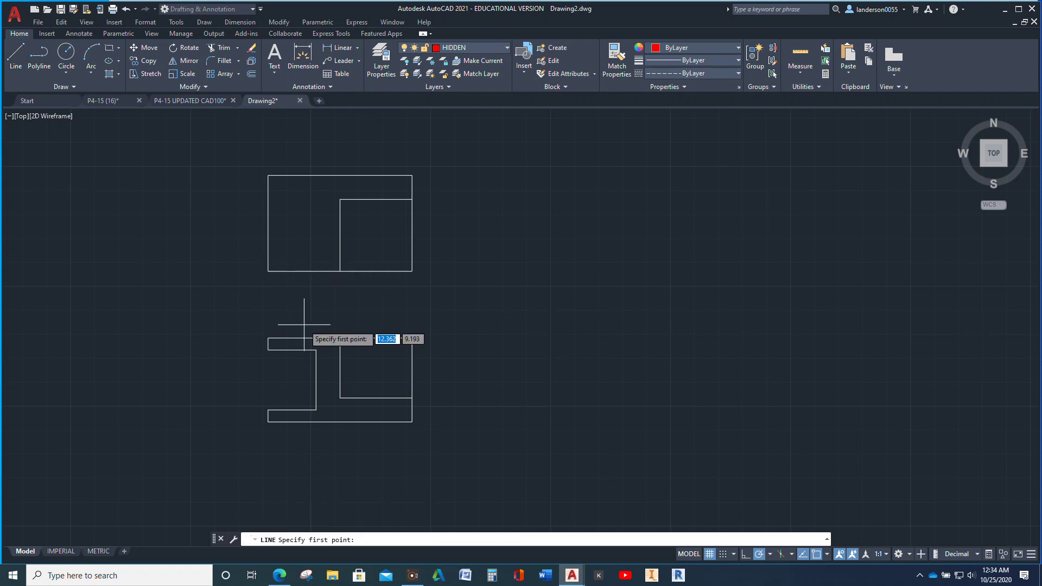
{"action": "left_click", "coordinate": [316, 350]}
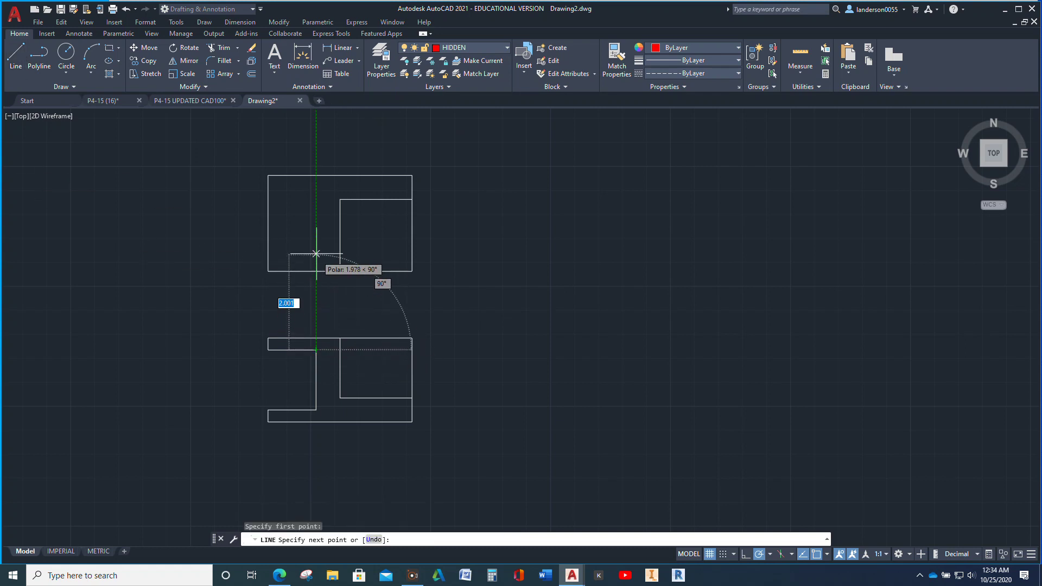
{"action": "left_click", "coordinate": [315, 175]}
{"action": "key", "text": "Escape"}
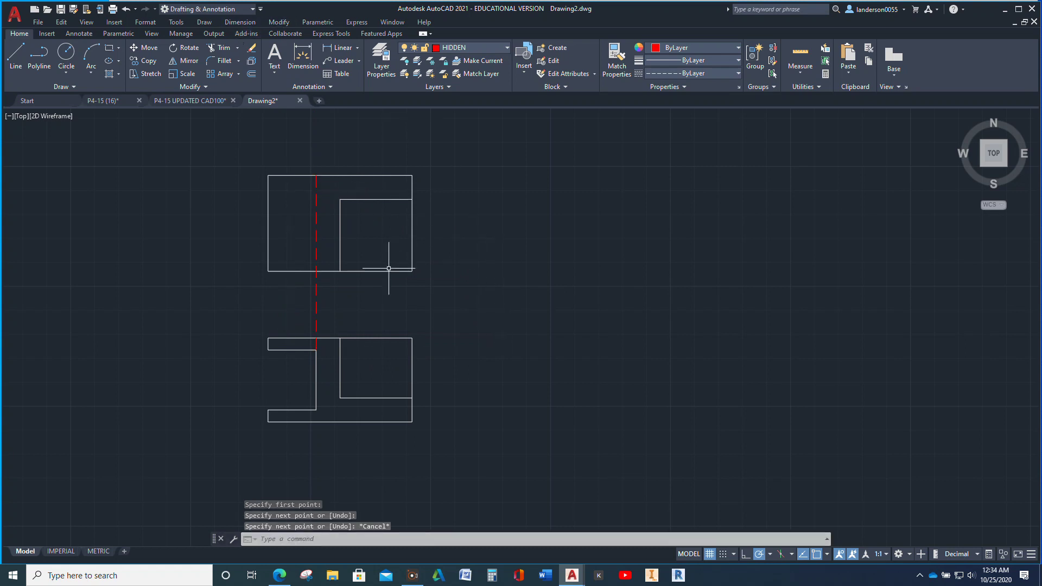
{"action": "left_click", "coordinate": [286, 271]}
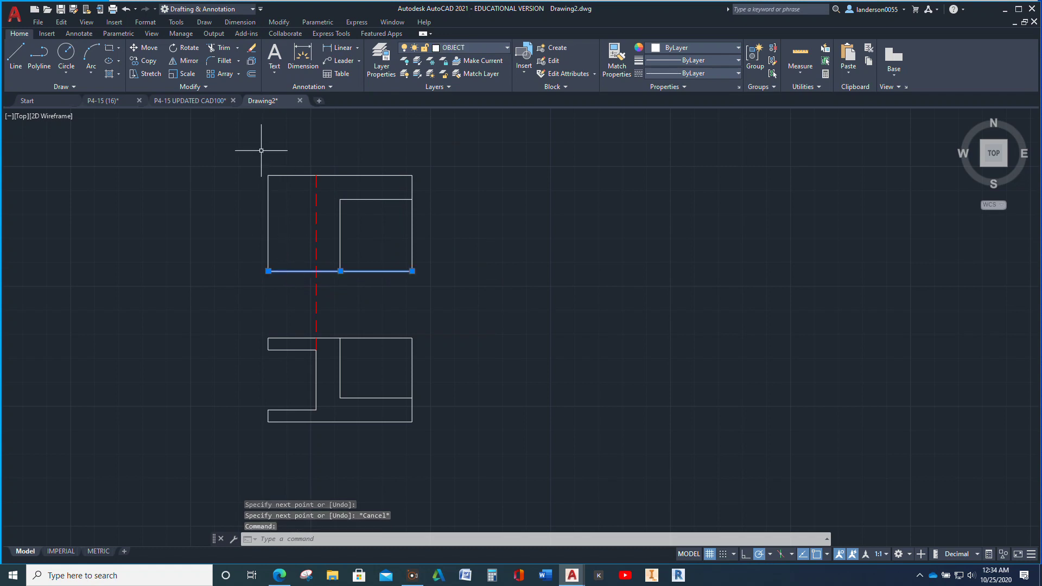
{"action": "left_click", "coordinate": [219, 47]}
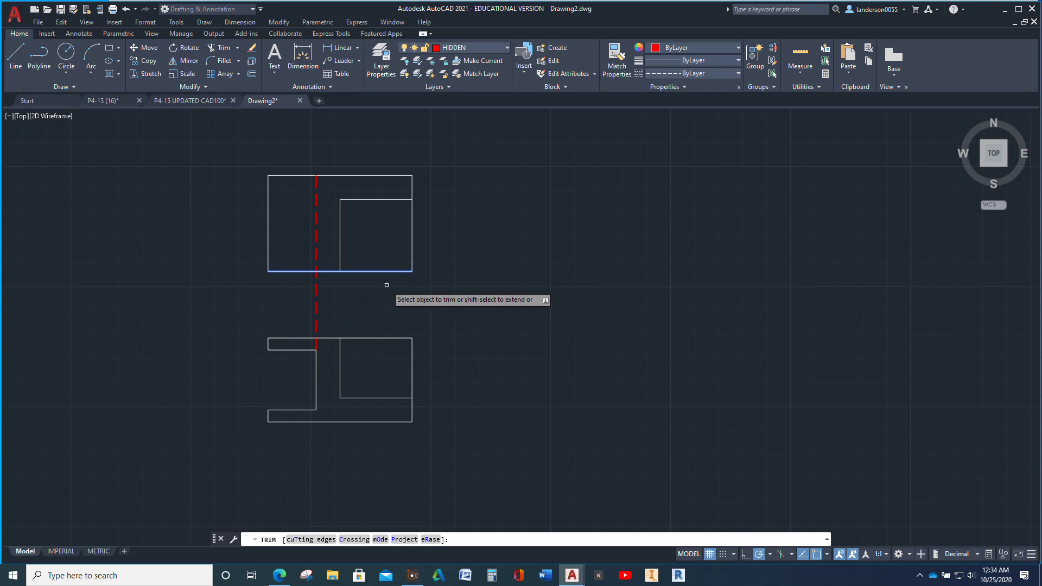
{"action": "key", "text": "Escape"}
{"action": "key", "text": "Escape"}
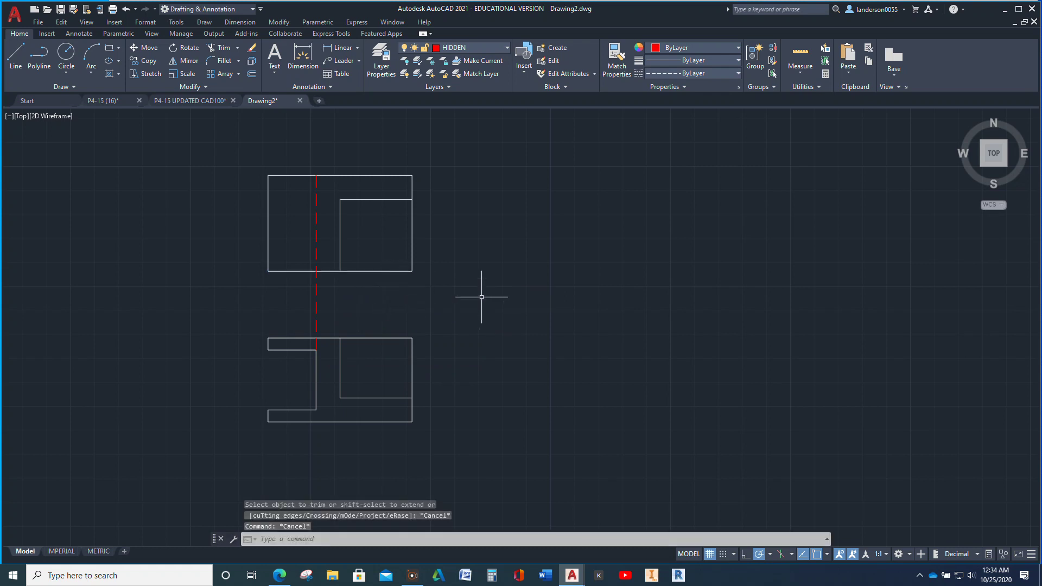
- Trim the hidden line between the two views and inside the lower view, keeping only its portion within the upper rectangle
{"action": "left_click", "coordinate": [219, 47]}
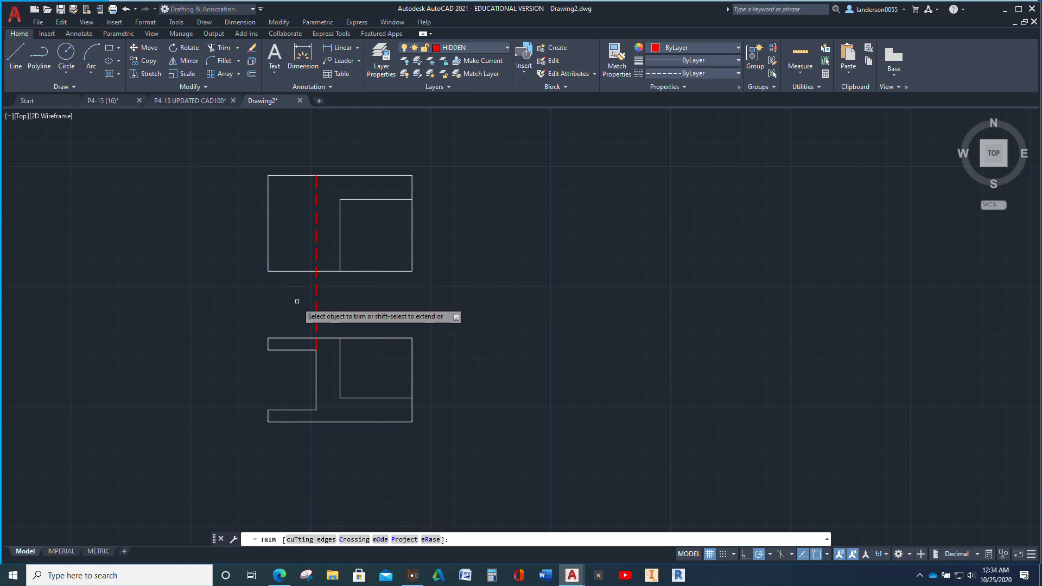
{"action": "left_click", "coordinate": [316, 293]}
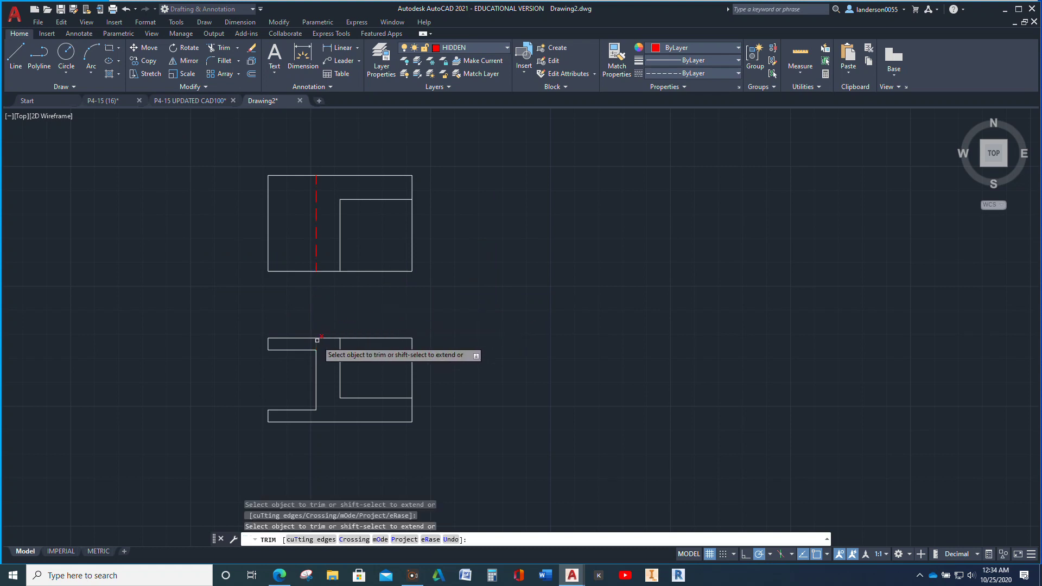
{"action": "left_click", "coordinate": [317, 346]}
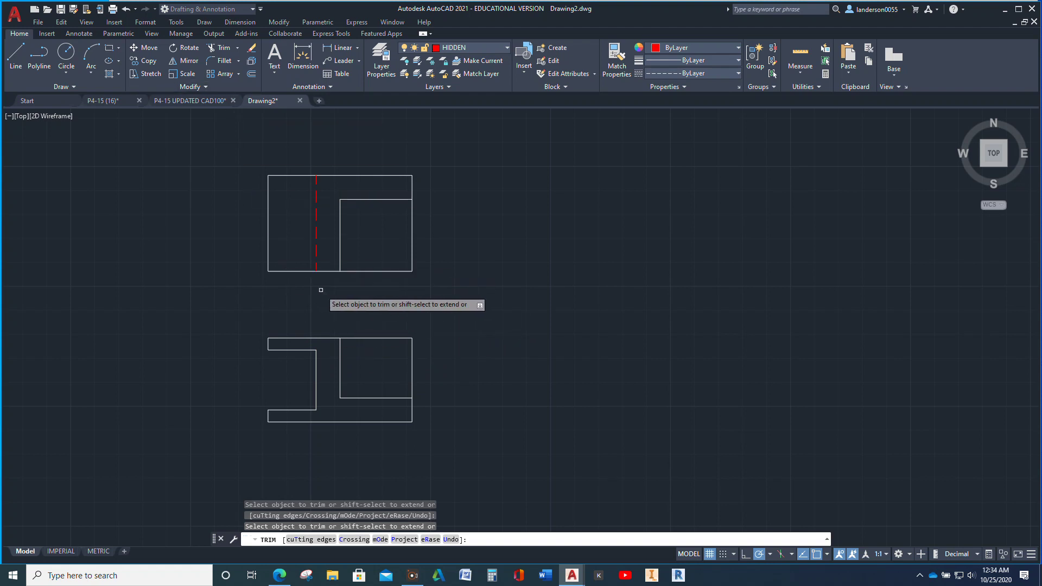
{"action": "scroll", "coordinate": [509, 298], "scroll_direction": "down", "scroll_amount": 2}
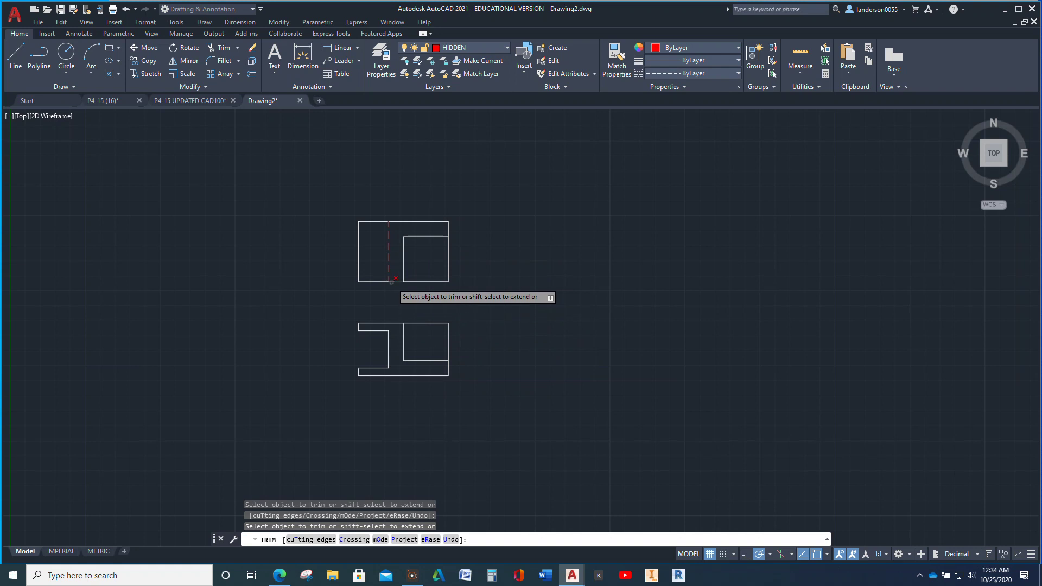
{"action": "key", "text": "Escape"}
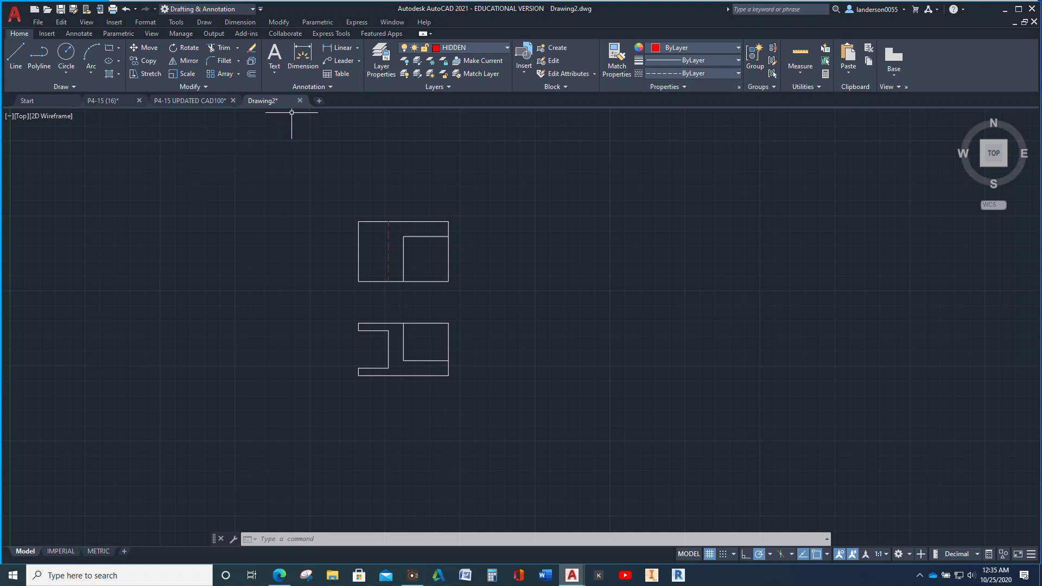
- Offset the upper rectangle's bottom edge 0.5 upward into the rectangle
{"action": "left_click", "coordinate": [252, 74]}
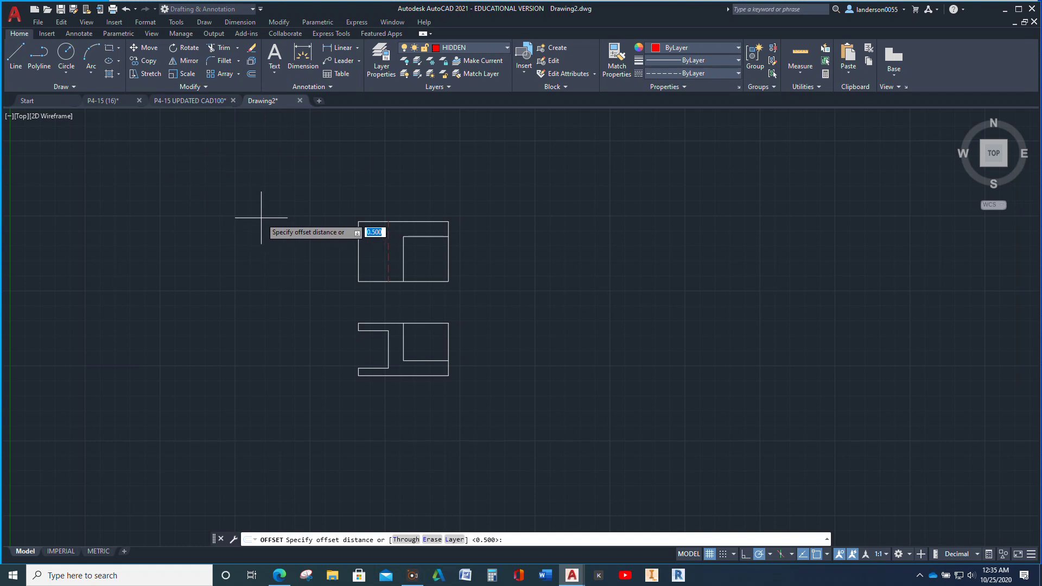
{"action": "key", "text": "Return"}
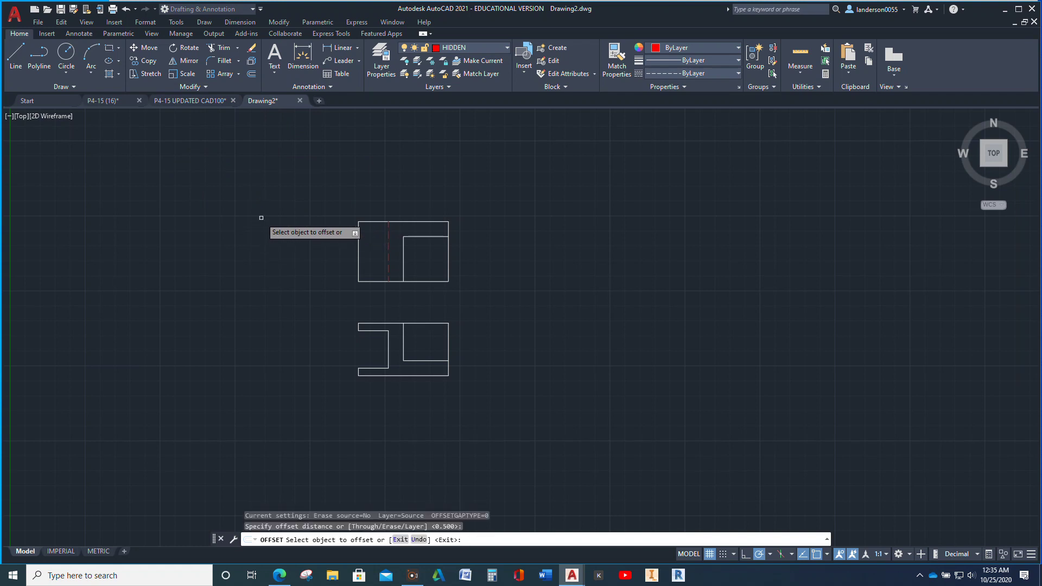
{"action": "left_click", "coordinate": [372, 282]}
{"action": "left_click", "coordinate": [375, 273]}
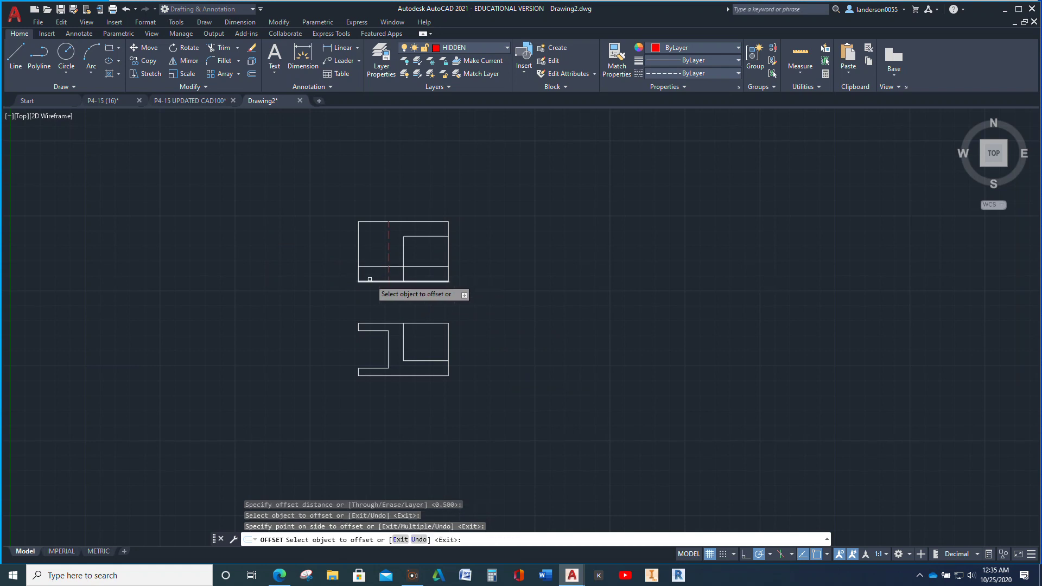
- Offset the upper rectangle's left edge 0.5 inward and draw a 0.5-diameter circle centred where the two offset lines cross
{"action": "left_click", "coordinate": [358, 248]}
{"action": "left_click", "coordinate": [366, 248]}
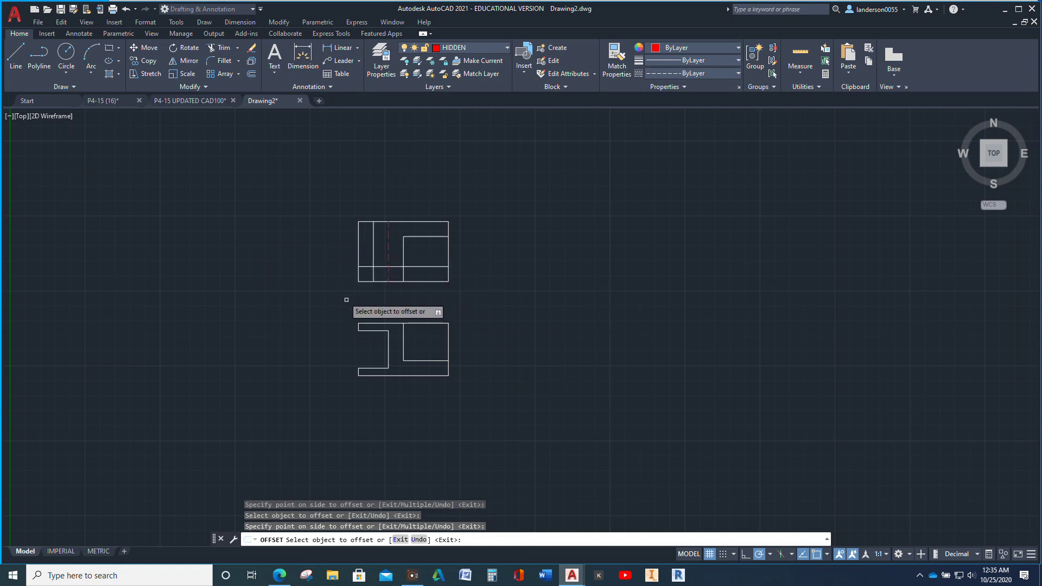
{"action": "left_click", "coordinate": [64, 68]}
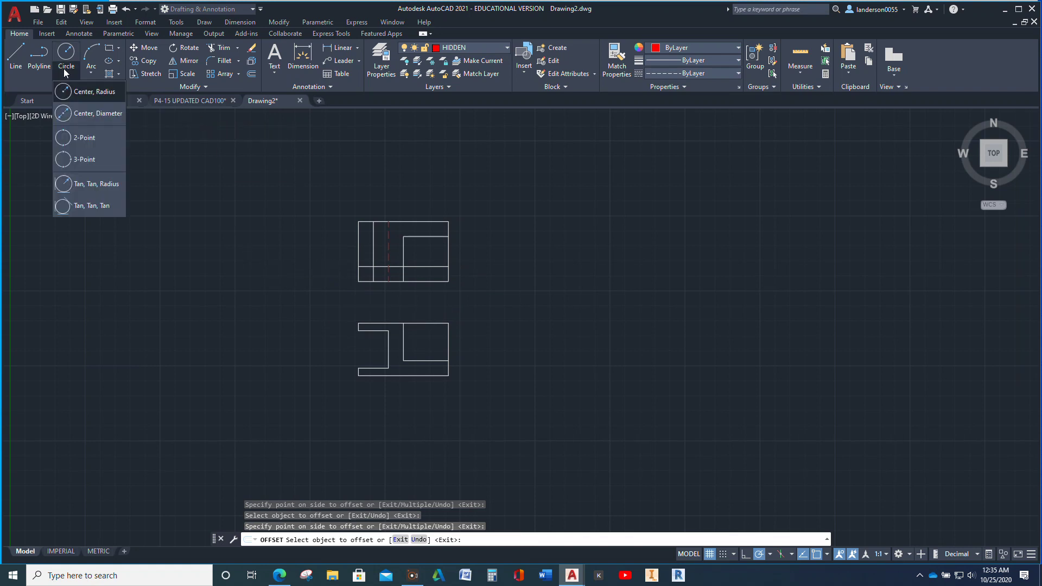
{"action": "left_click", "coordinate": [88, 118]}
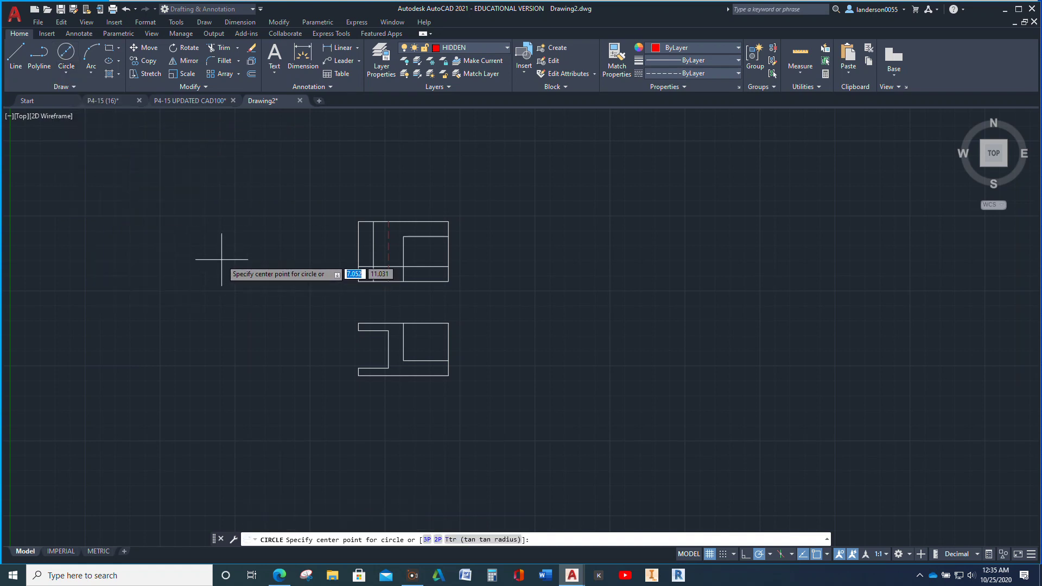
{"action": "left_click", "coordinate": [366, 263]}
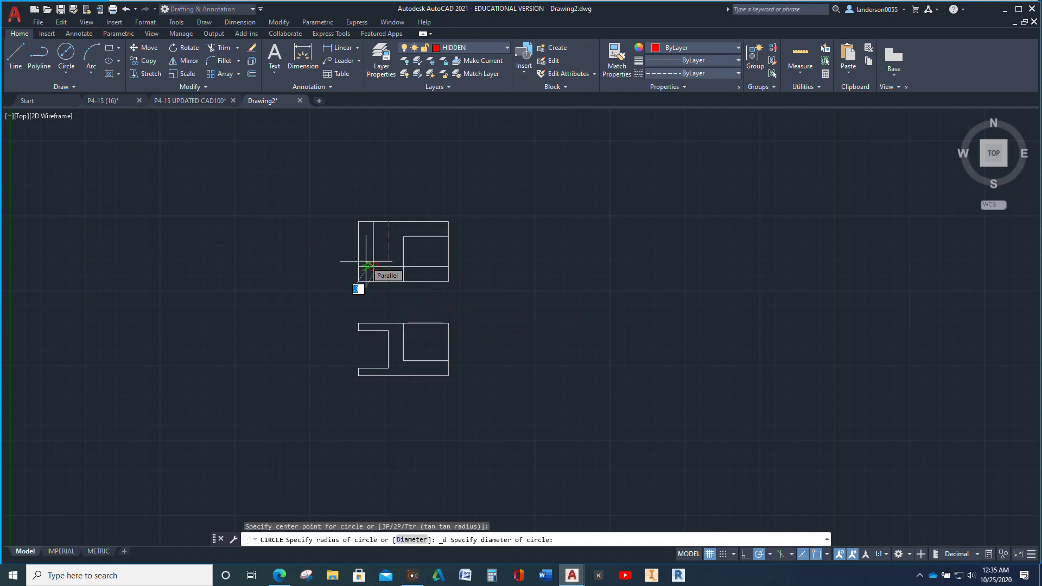
{"action": "type", "text": ".5"}
{"action": "key", "text": "Return"}
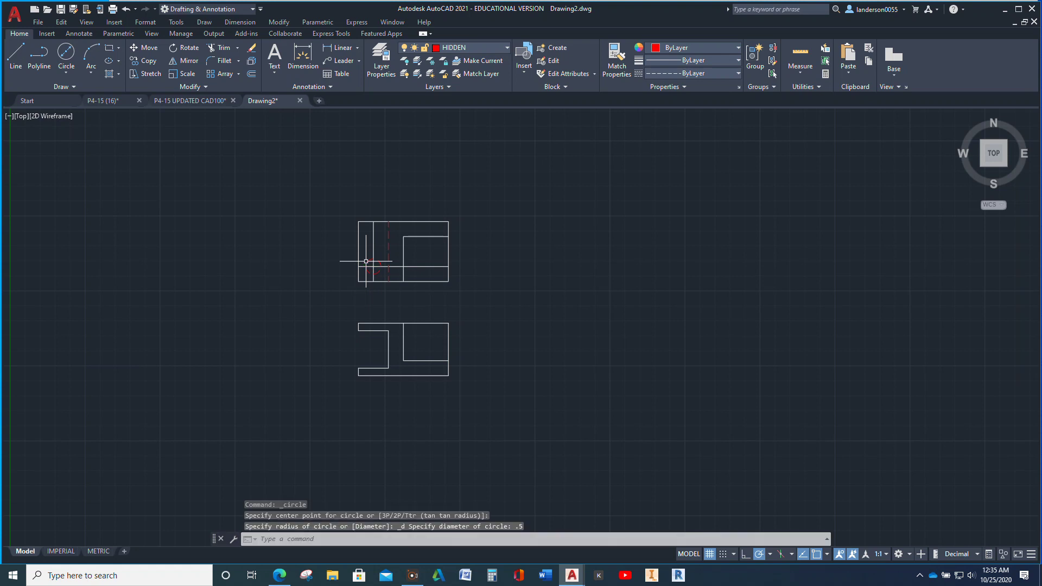
{"action": "key", "text": "Escape"}
{"action": "key", "text": "Escape"}
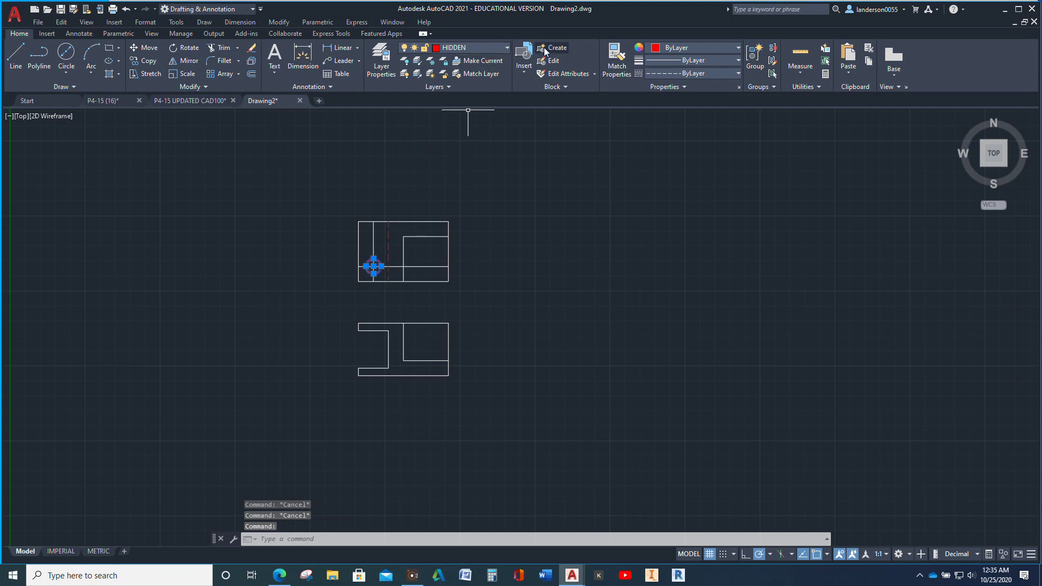
- Move the circle in the upper view to the OBJECT layer
{"action": "left_click", "coordinate": [507, 47]}
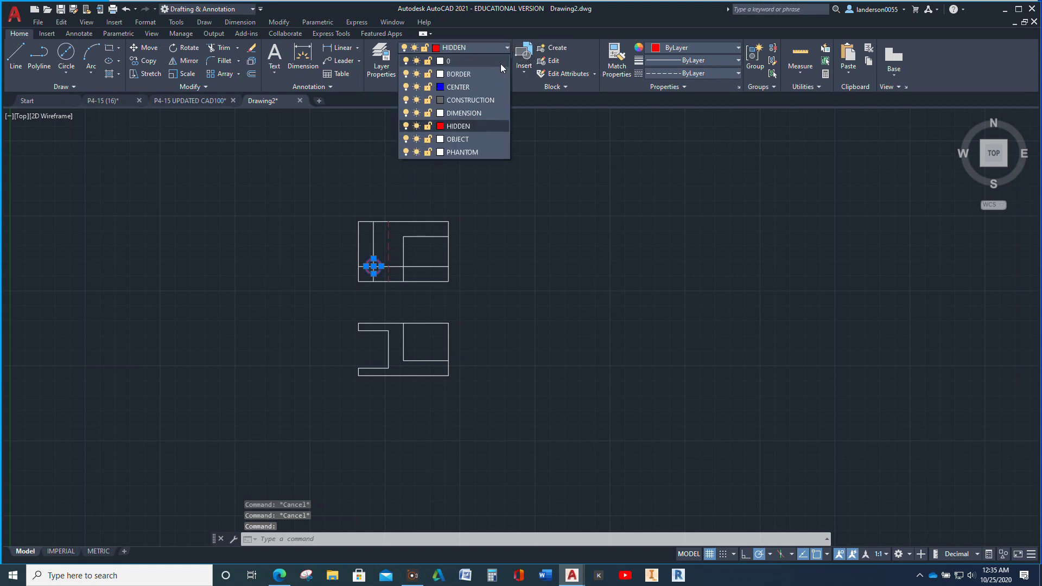
{"action": "left_click", "coordinate": [454, 133]}
{"action": "left_click", "coordinate": [373, 266]}
{"action": "key", "text": "Escape"}
{"action": "key", "text": "Escape"}
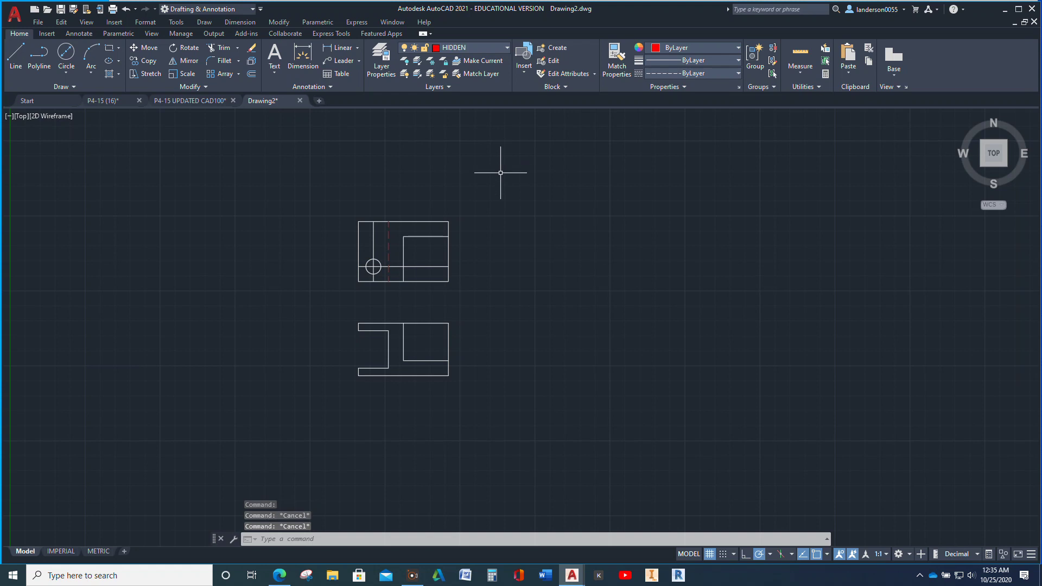
- Delete the horizontal and vertical offset lines that cross at the circle's centre
{"action": "left_click", "coordinate": [418, 266]}
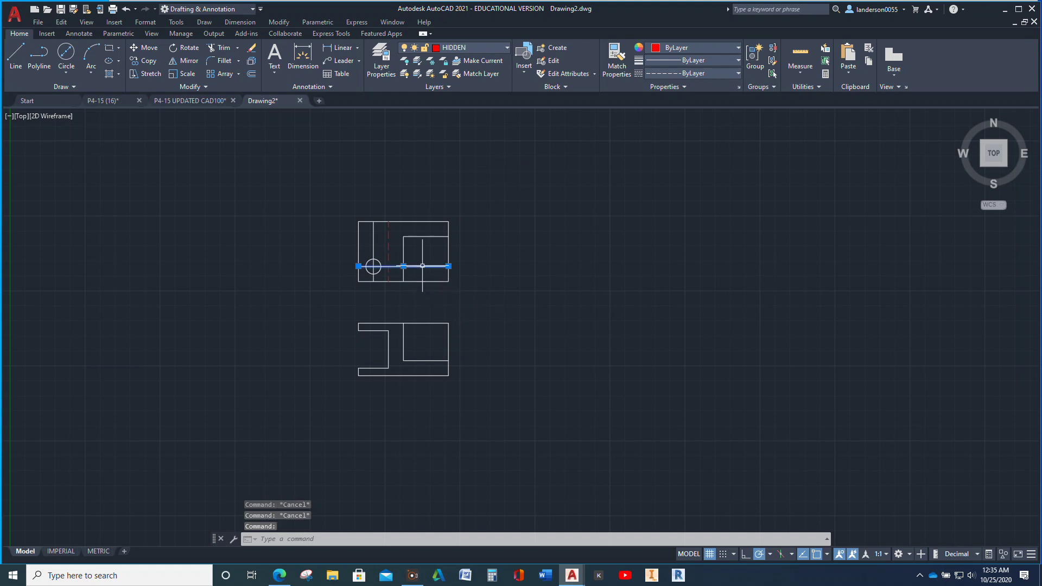
{"action": "left_click", "coordinate": [374, 237]}
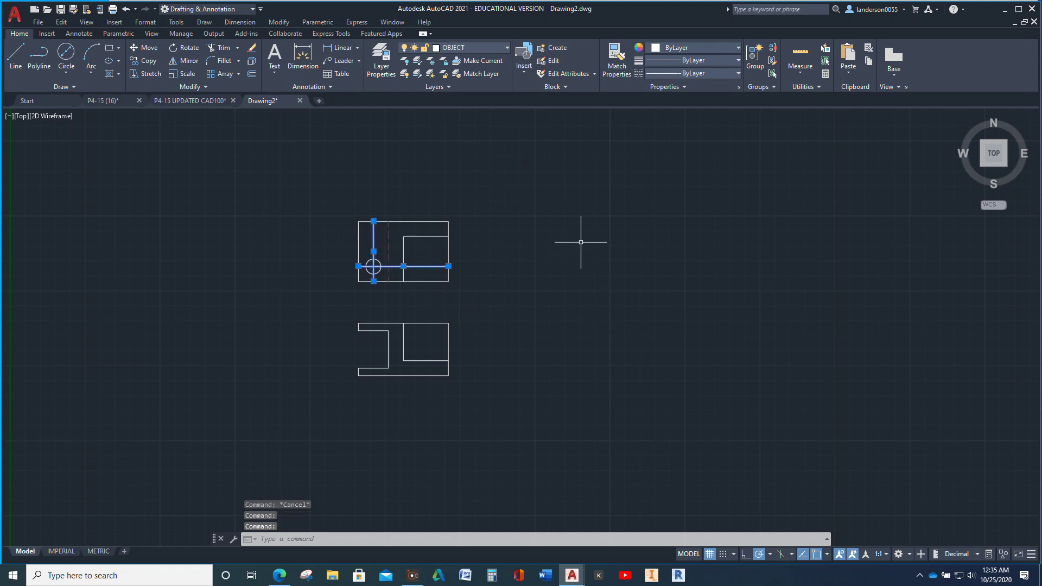
{"action": "key", "text": "Delete"}
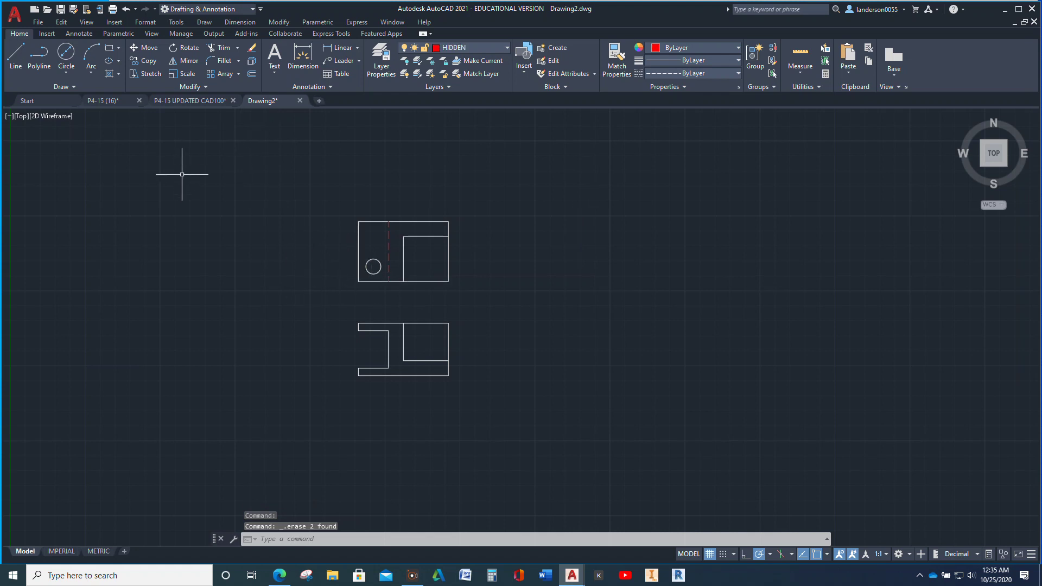
- Draw a vertical hidden line from the circle's left quadrant down to the lower view's bottom edge
{"action": "left_click", "coordinate": [15, 54]}
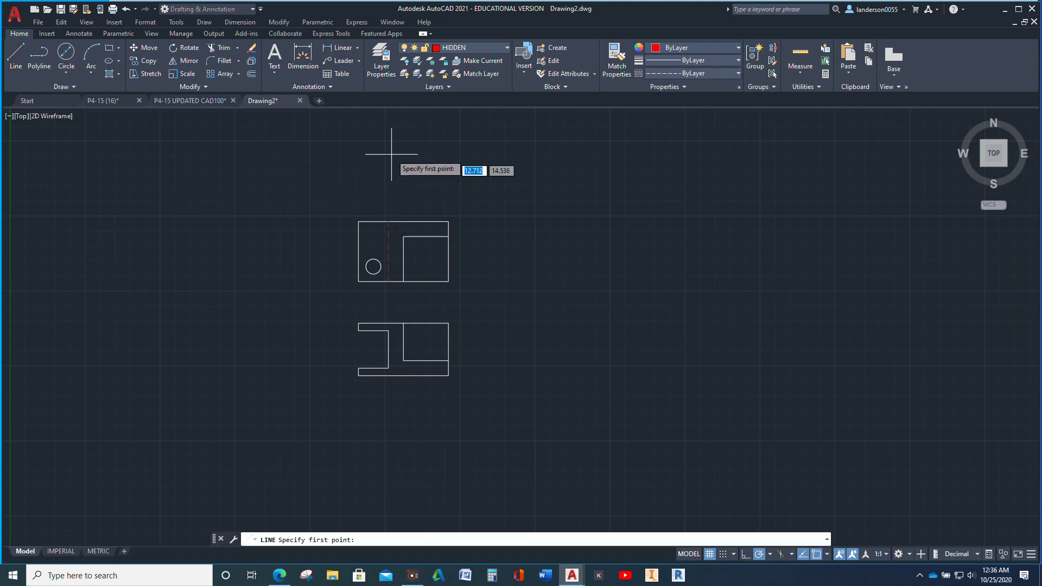
{"action": "left_click", "coordinate": [367, 267]}
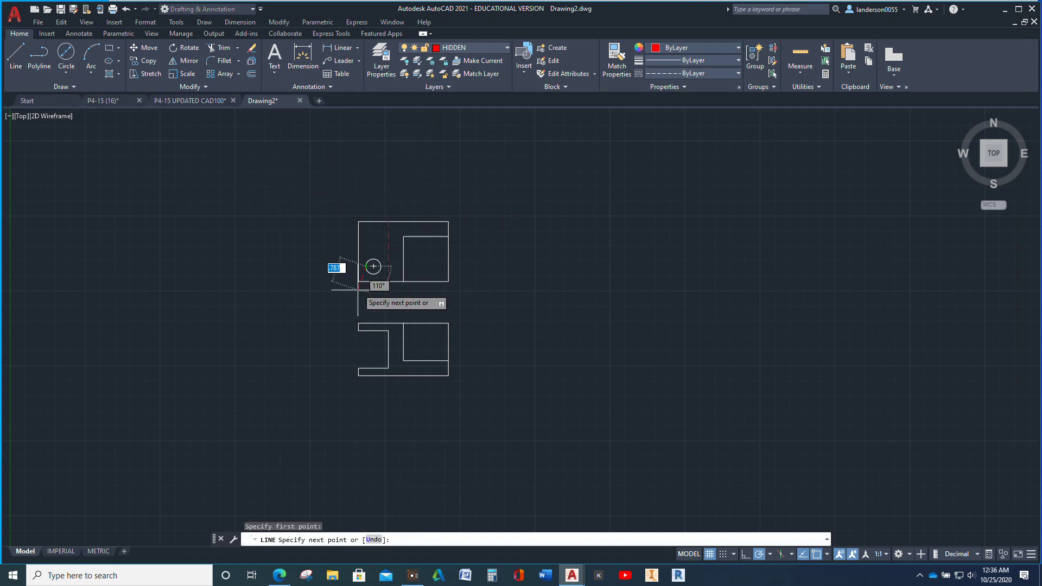
{"action": "left_click", "coordinate": [366, 374]}
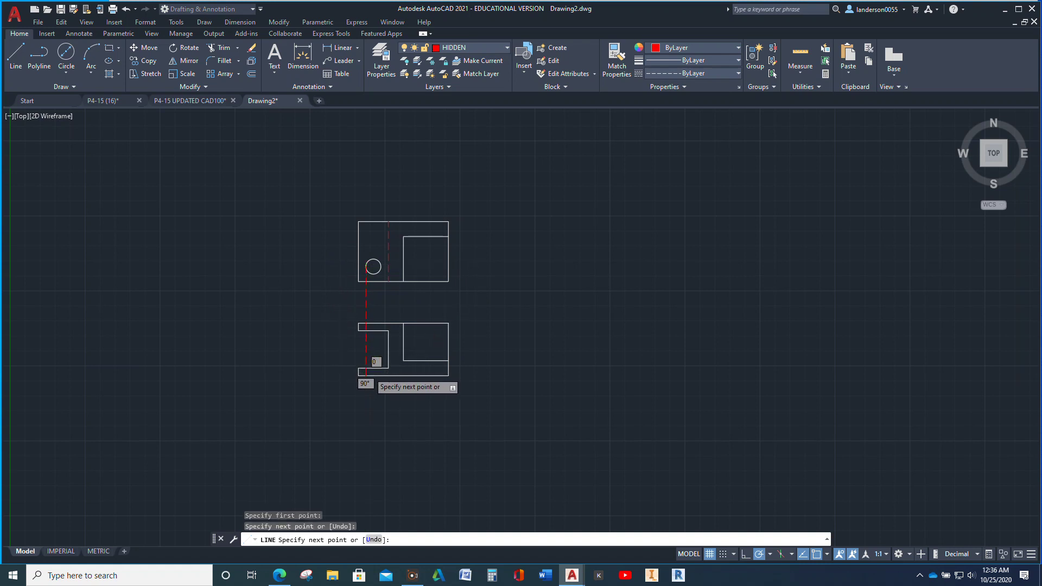
{"action": "key", "text": "Escape"}
{"action": "key", "text": "Escape"}
- Copy the vertical hidden line from the circle's left quadrant to its right quadrant
{"action": "left_click", "coordinate": [366, 352]}
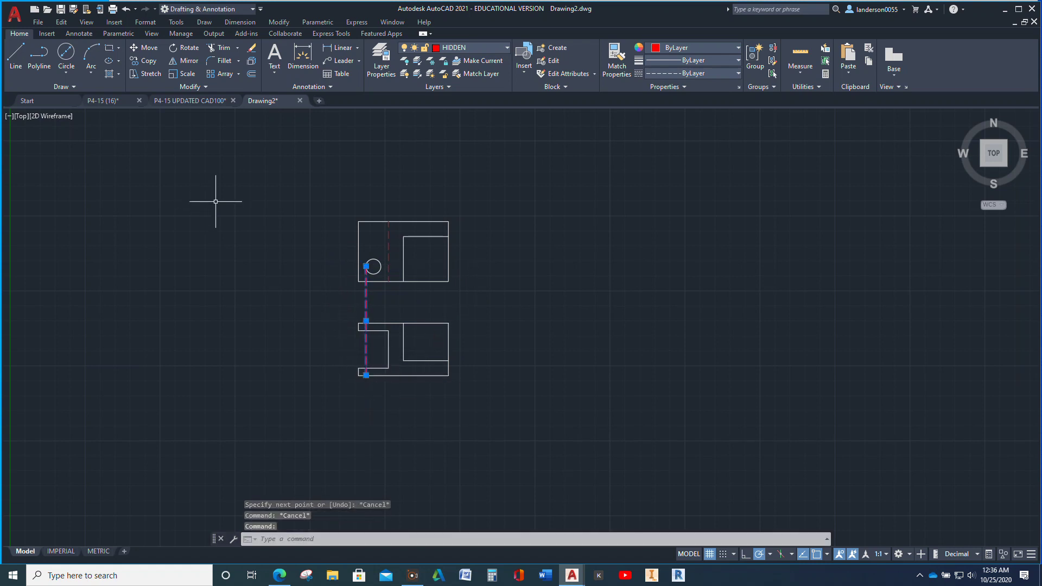
{"action": "left_click", "coordinate": [144, 61]}
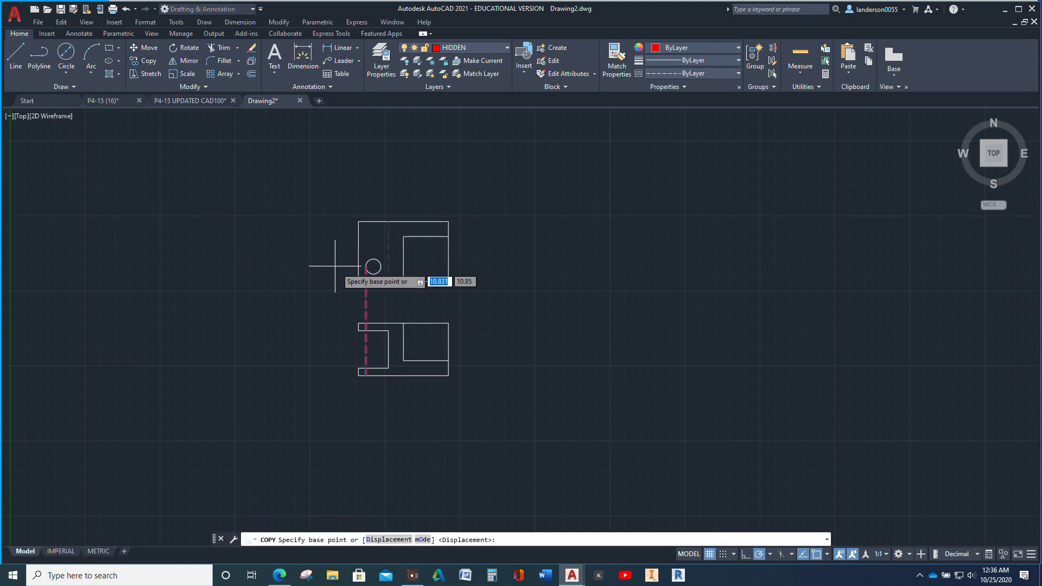
{"action": "scroll", "coordinate": [388, 293], "scroll_direction": "up", "scroll_amount": 4}
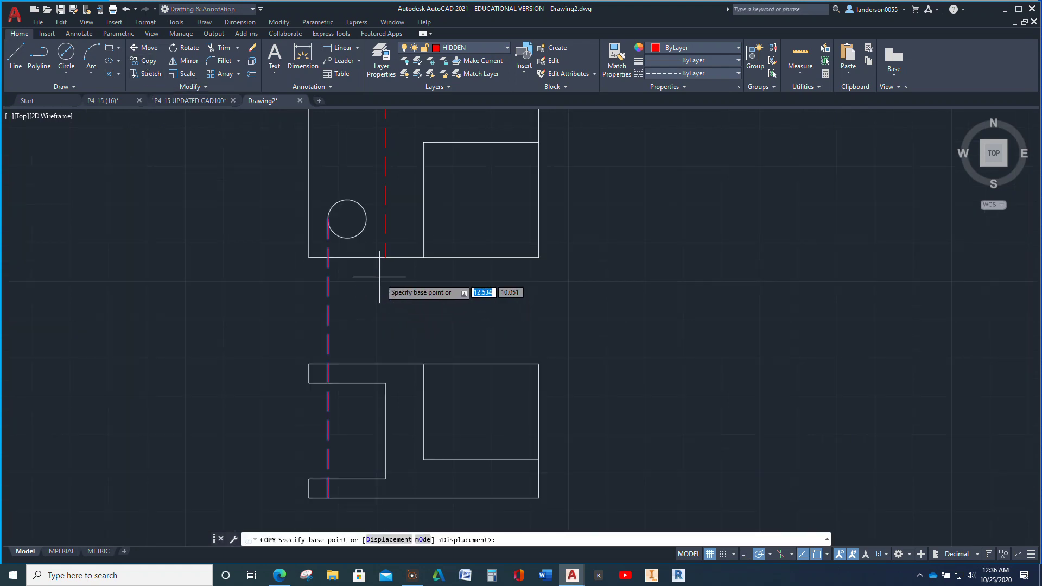
{"action": "left_click", "coordinate": [328, 220]}
{"action": "left_click", "coordinate": [366, 220]}
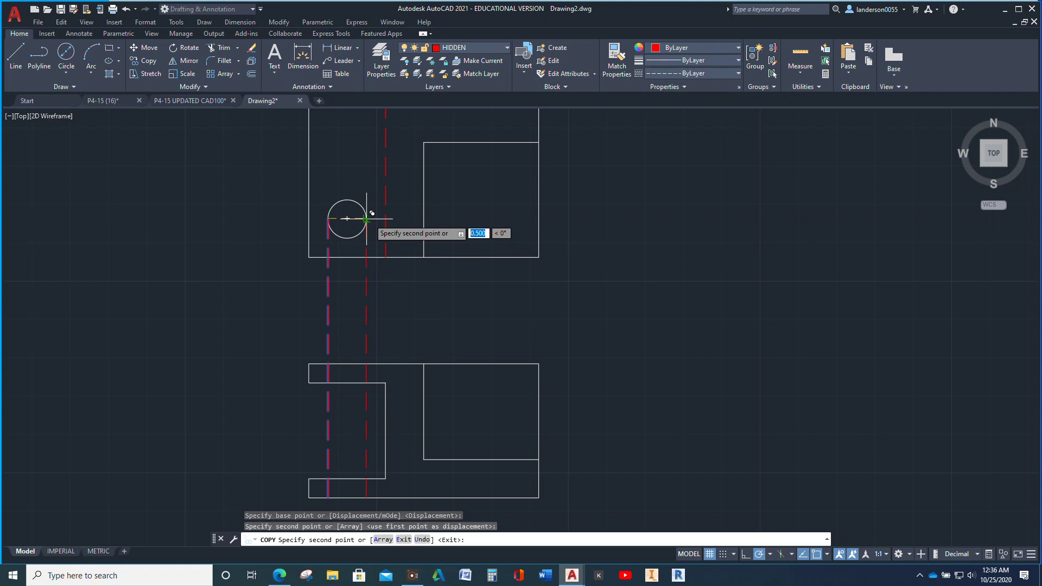
{"action": "key", "text": "Escape"}
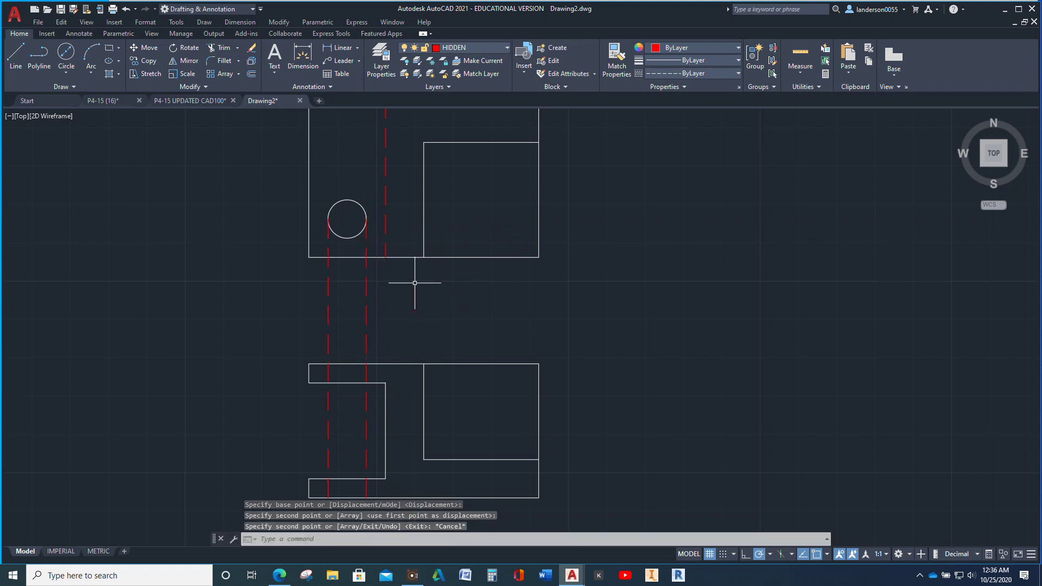
- Trim both hidden hole lines above the lower view, using that view's top edge as the cutting edge
{"action": "scroll", "coordinate": [425, 277], "scroll_direction": "down", "scroll_amount": 2}
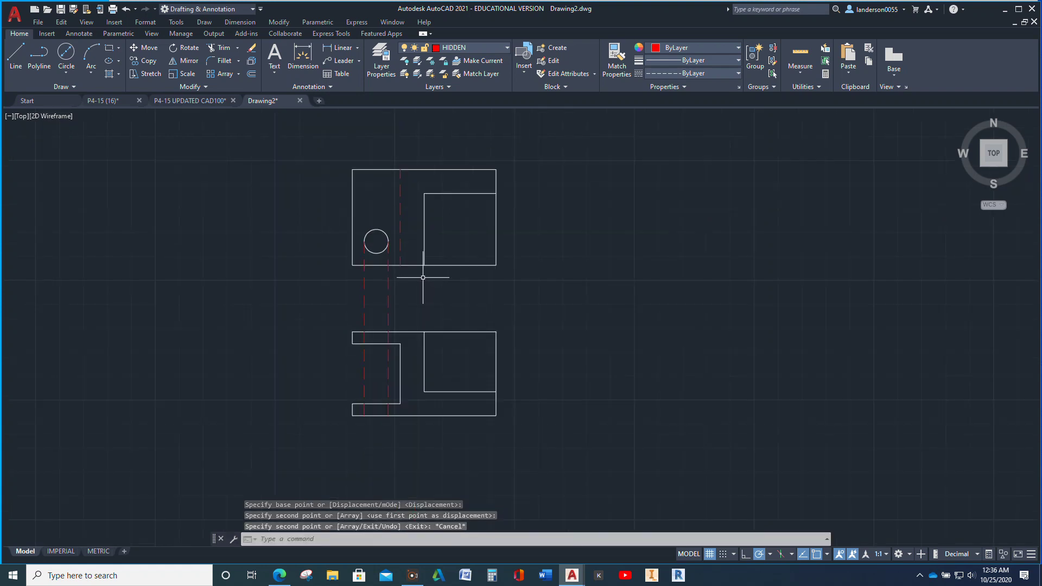
{"action": "left_click", "coordinate": [412, 330]}
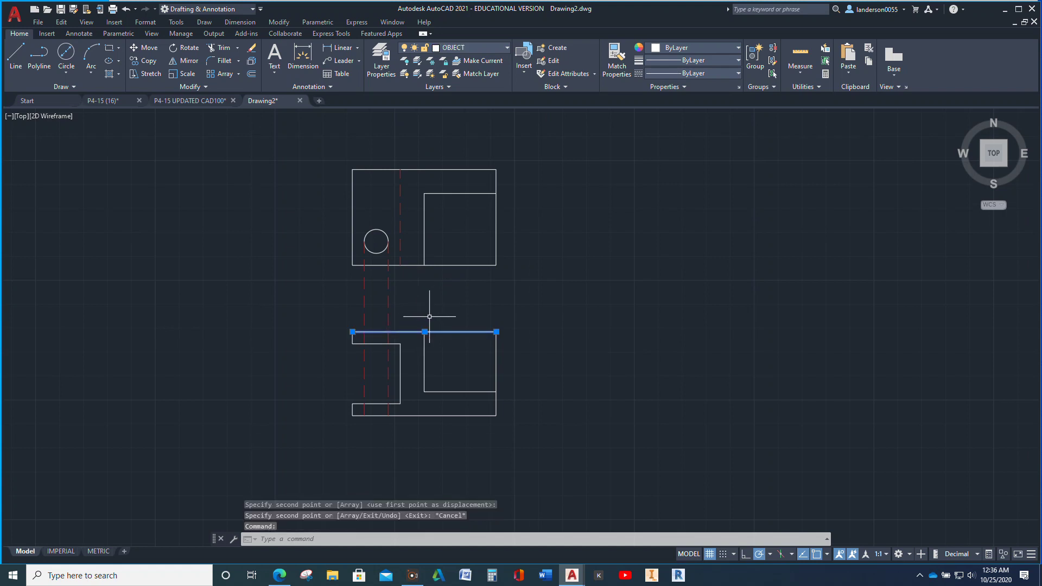
{"action": "left_click", "coordinate": [222, 50]}
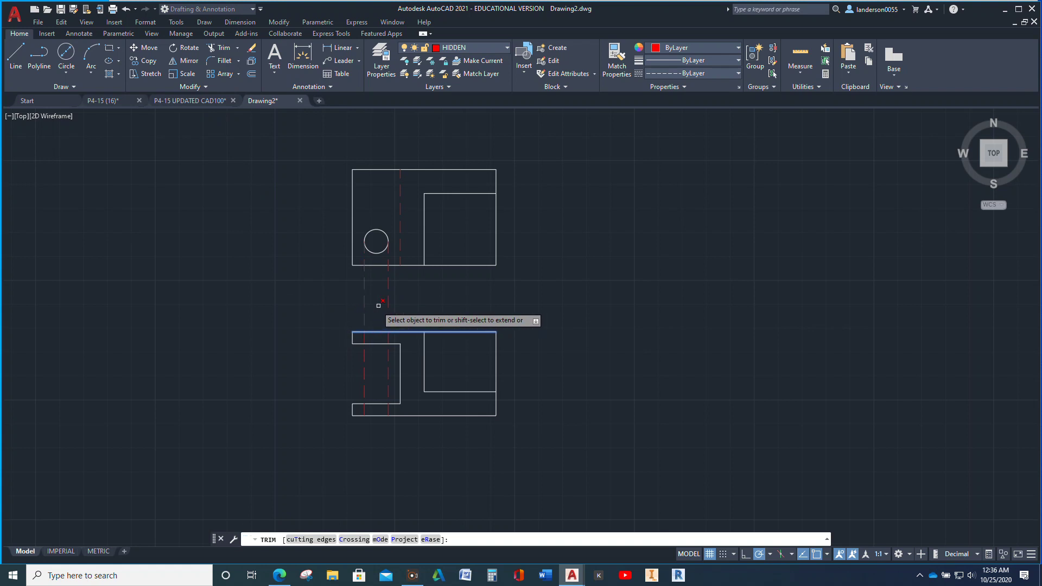
{"action": "left_click", "coordinate": [408, 295]}
{"action": "left_click", "coordinate": [344, 292]}
{"action": "key", "text": "Return"}
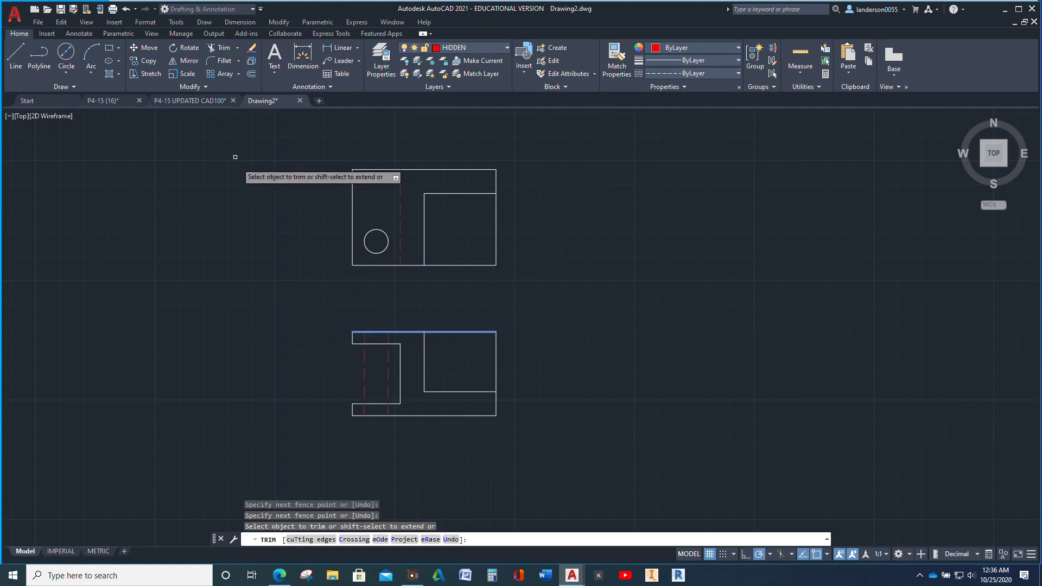
{"action": "key", "text": "Escape"}
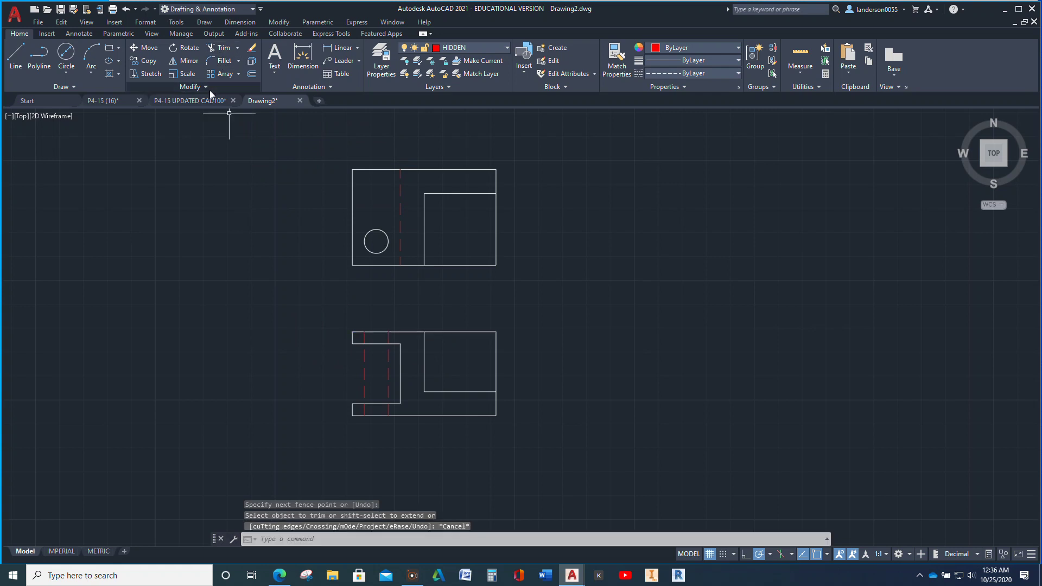
- Trim both hidden hole lines across the notch opening, keeping only the portions within the lower view's two arms
{"action": "left_click", "coordinate": [217, 48]}
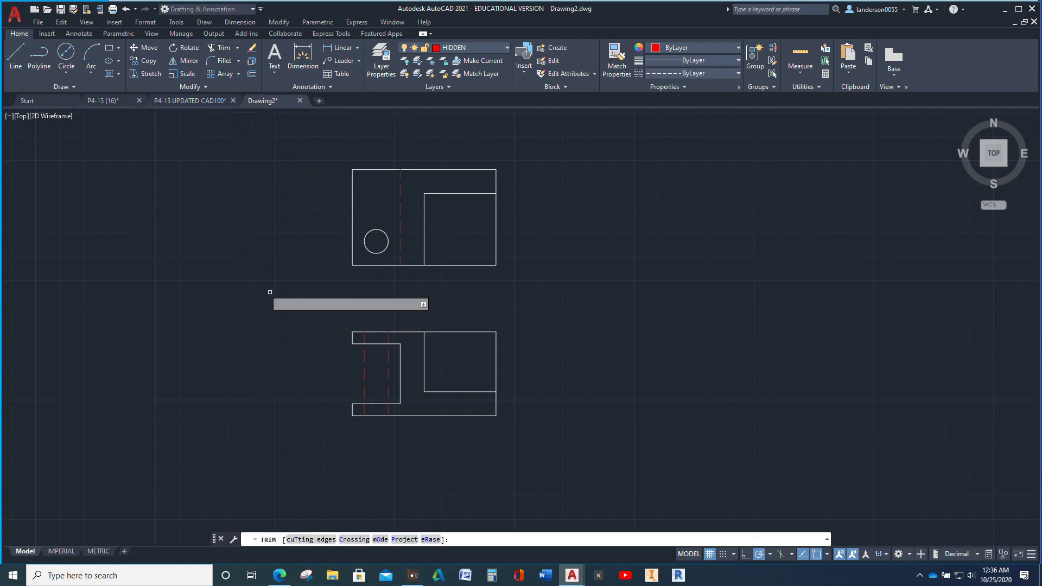
{"action": "left_click", "coordinate": [356, 379]}
{"action": "left_click", "coordinate": [392, 375]}
{"action": "key", "text": "Return"}
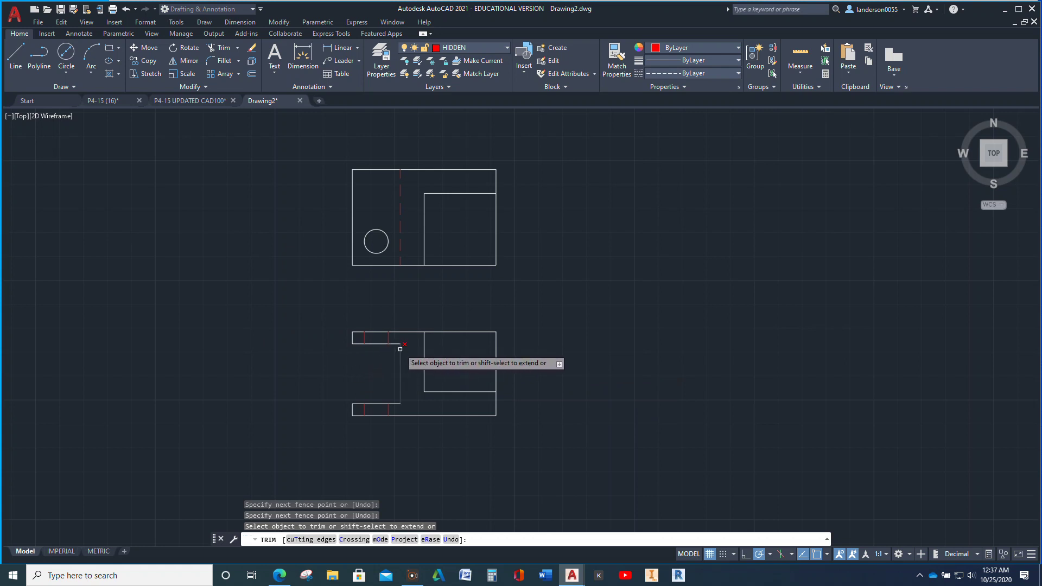
{"action": "key", "text": "Escape"}
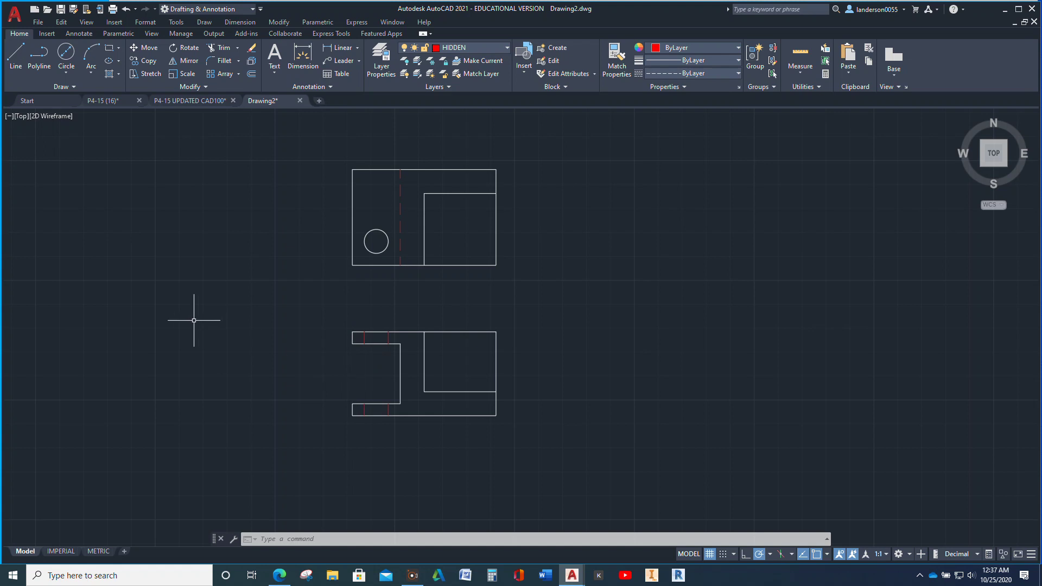
- Draw a miter line about 7 units long at 135 degrees, starting just left of the gap between the two views
{"action": "scroll", "coordinate": [318, 292], "scroll_direction": "down", "scroll_amount": 2}
{"action": "middle_click_drag", "start_coordinate": [318, 293], "coordinate": [366, 350]}
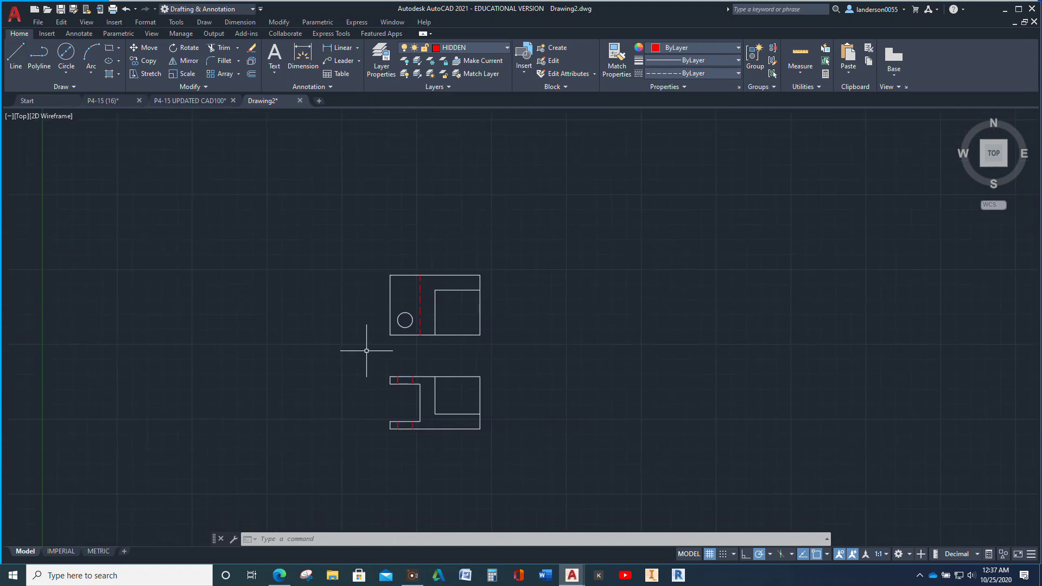
{"action": "left_click", "coordinate": [16, 56]}
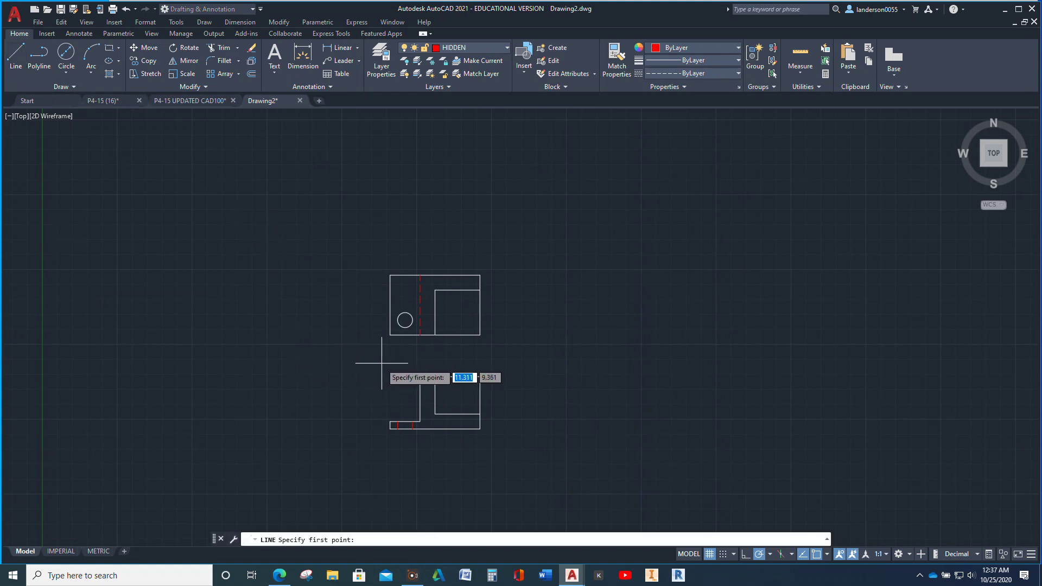
{"action": "left_click", "coordinate": [383, 363]}
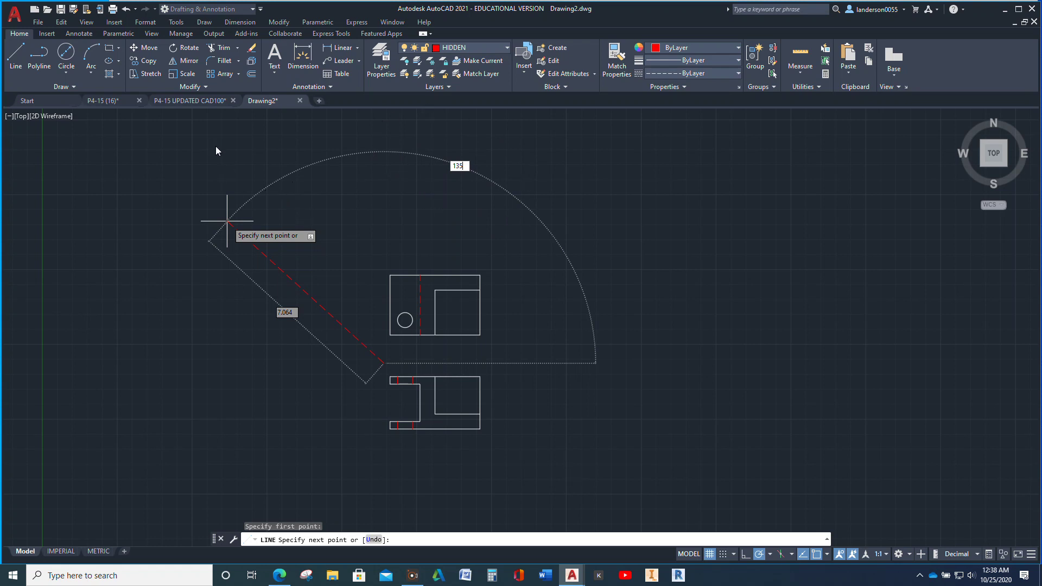
{"action": "key", "text": "Return"}
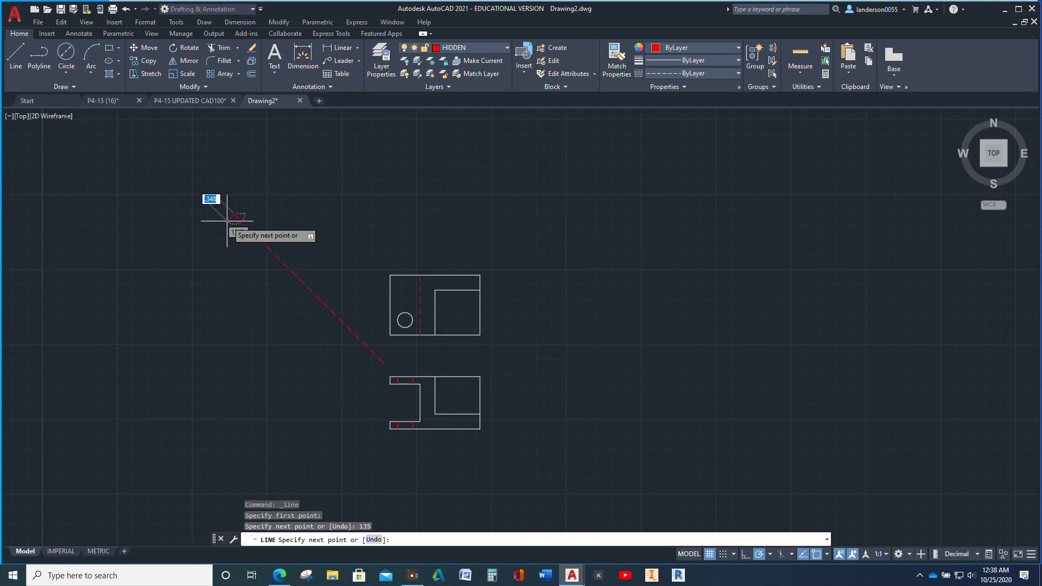
{"action": "key", "text": "Escape"}
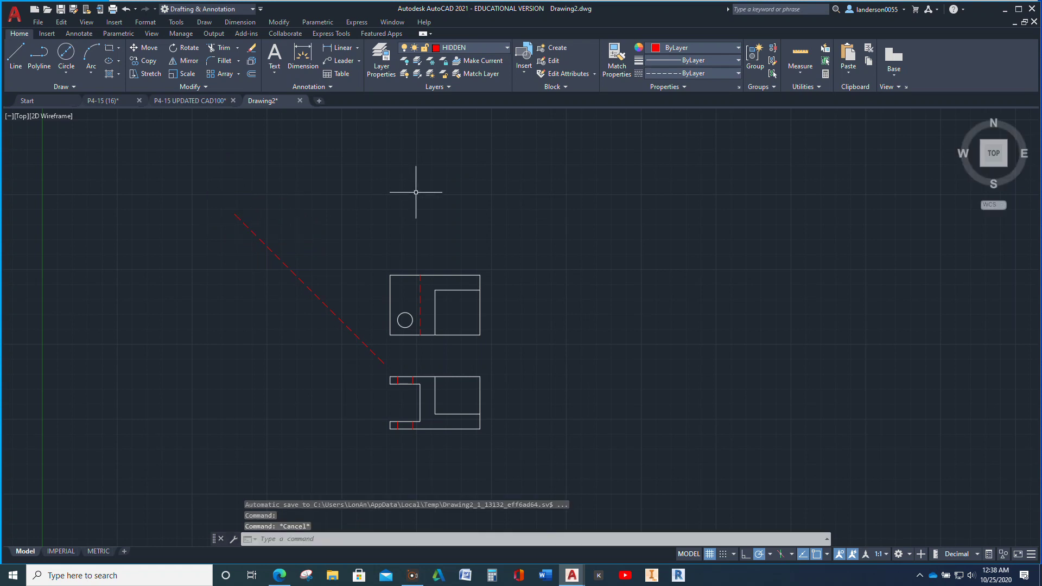
- On the OBJECT layer, draw a horizontal projection line from the upper view's top-right corner leftward past the miter line
{"action": "left_click", "coordinate": [507, 50]}
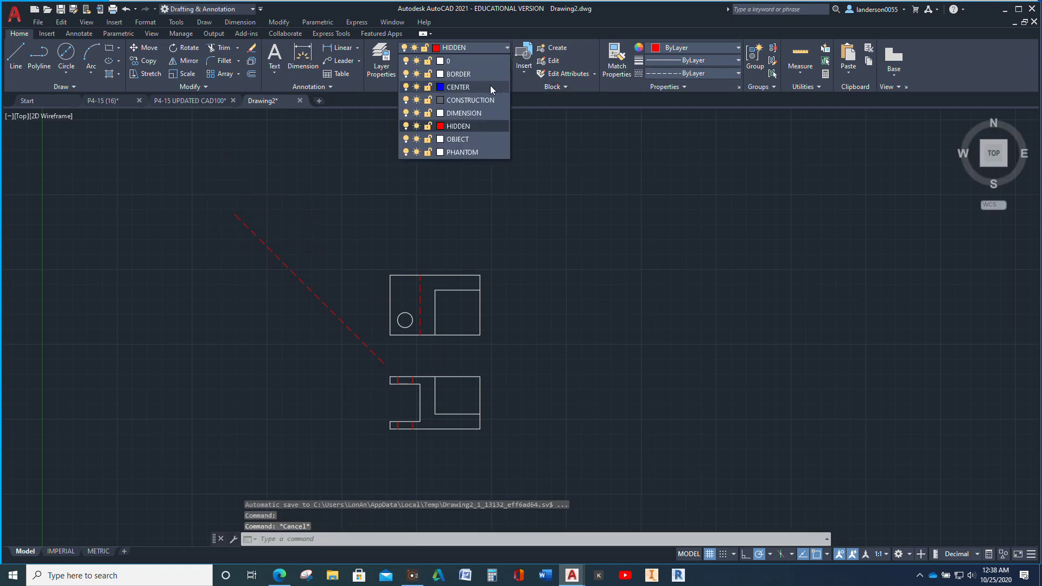
{"action": "left_click", "coordinate": [469, 139]}
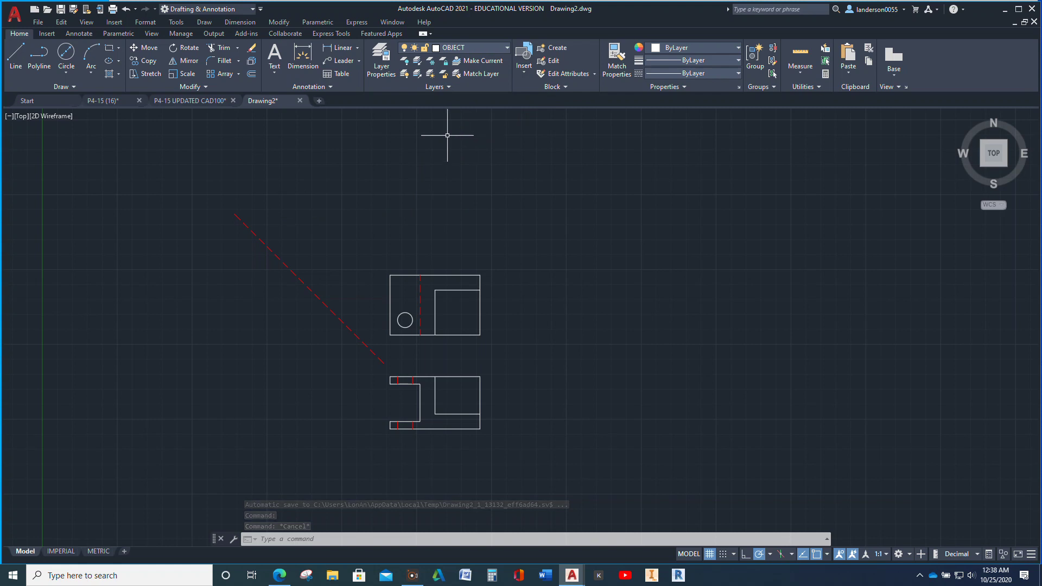
{"action": "left_click", "coordinate": [15, 57]}
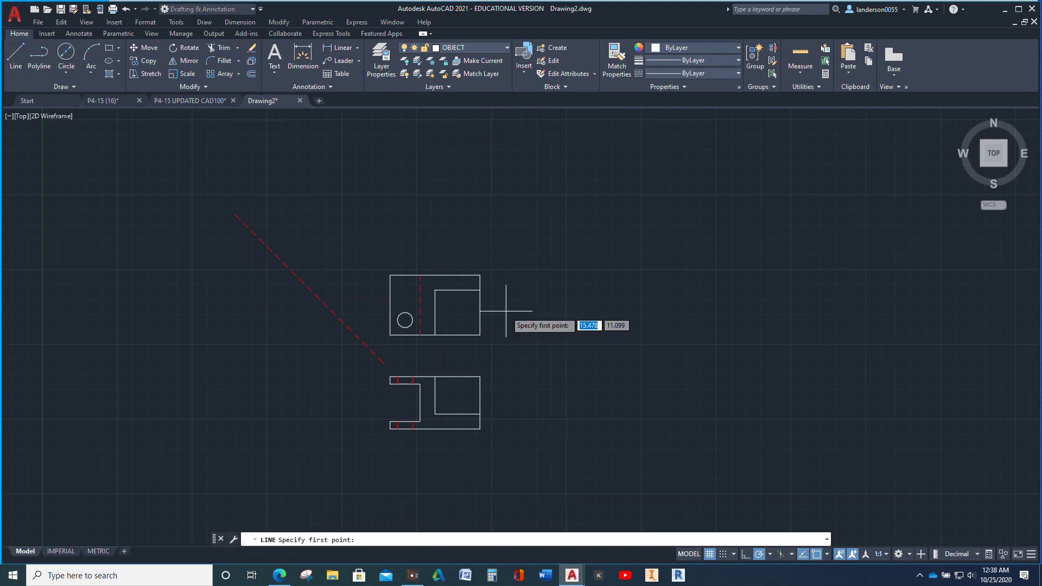
{"action": "left_click", "coordinate": [480, 275]}
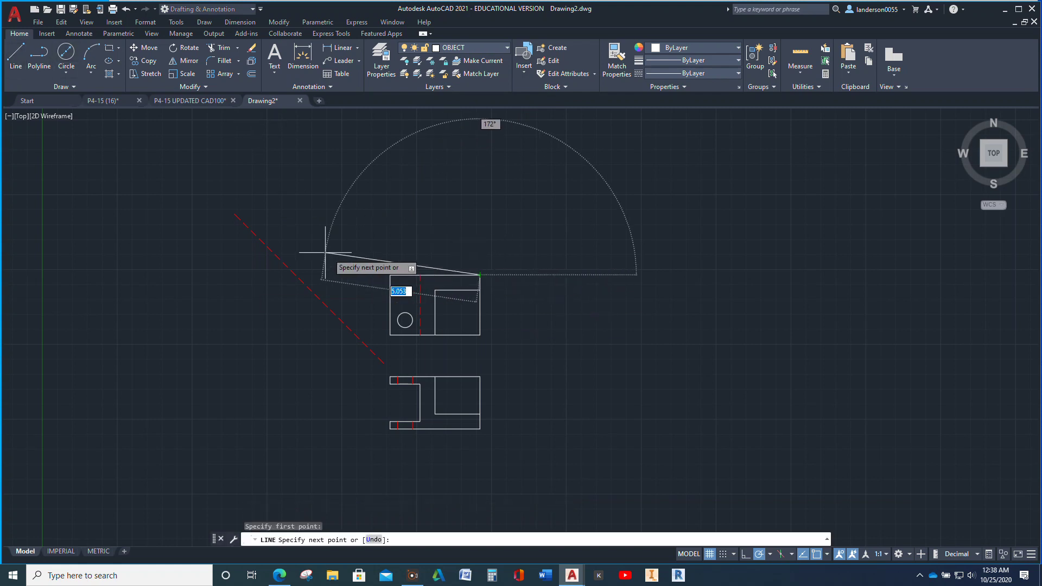
{"action": "left_click", "coordinate": [229, 274]}
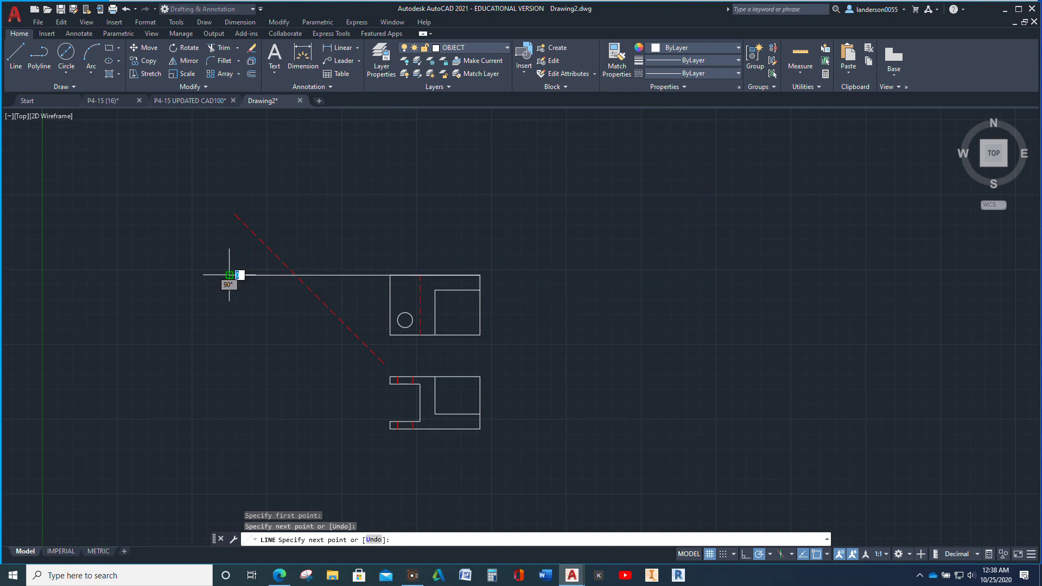
{"action": "key", "text": "Escape"}
{"action": "key", "text": "Escape"}
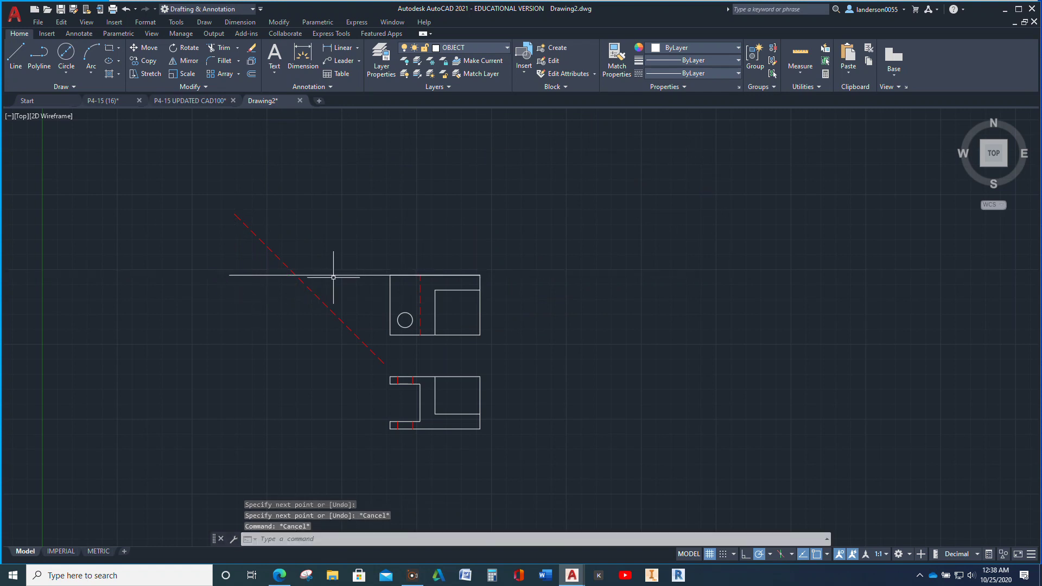
- Copy the horizontal projection line from the upper view's top-right corner to its inner step edge and bottom edge
{"action": "left_click", "coordinate": [336, 273]}
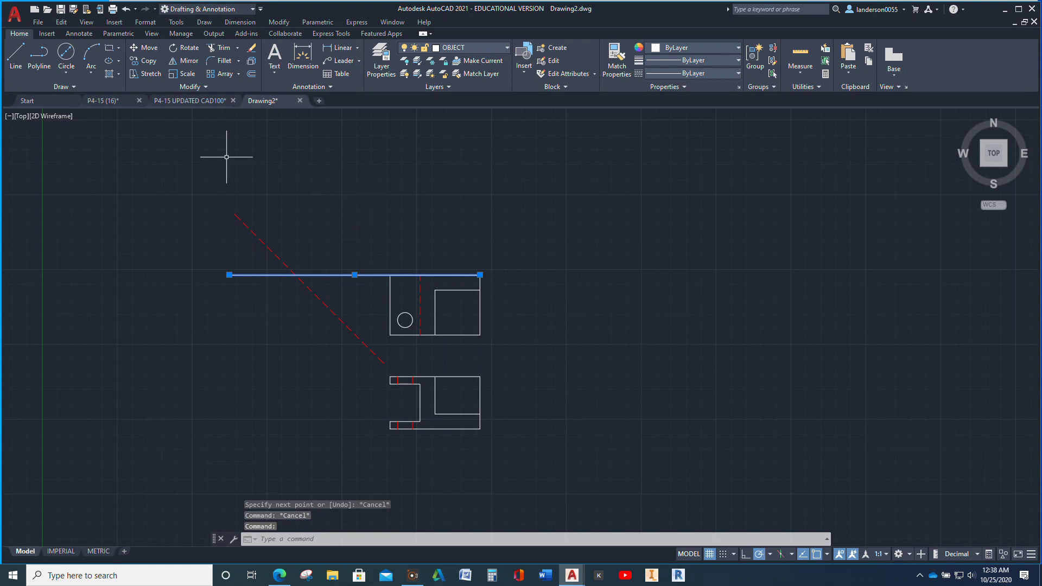
{"action": "left_click", "coordinate": [149, 61]}
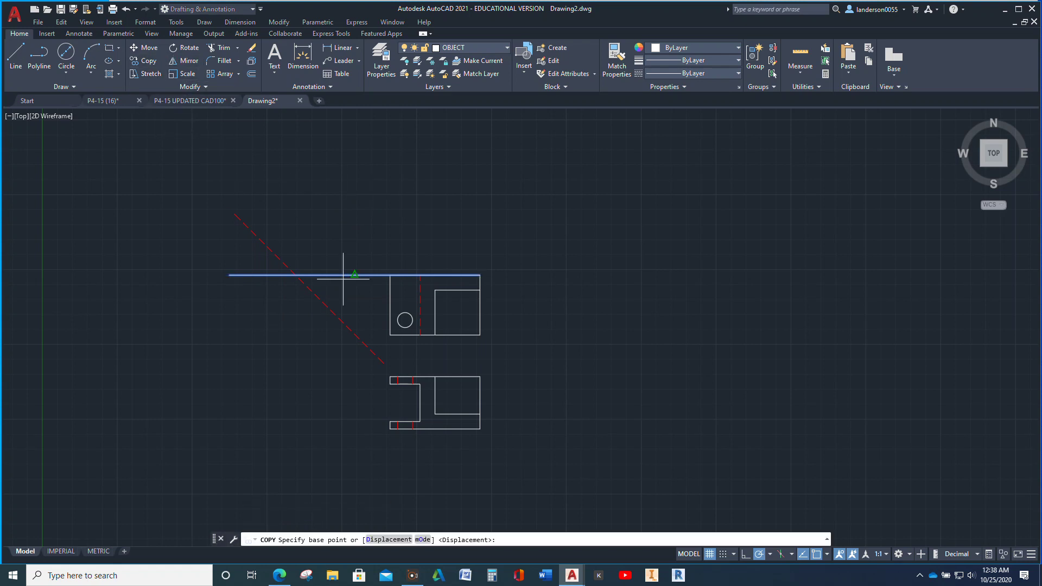
{"action": "left_click", "coordinate": [481, 275]}
{"action": "left_click", "coordinate": [481, 292]}
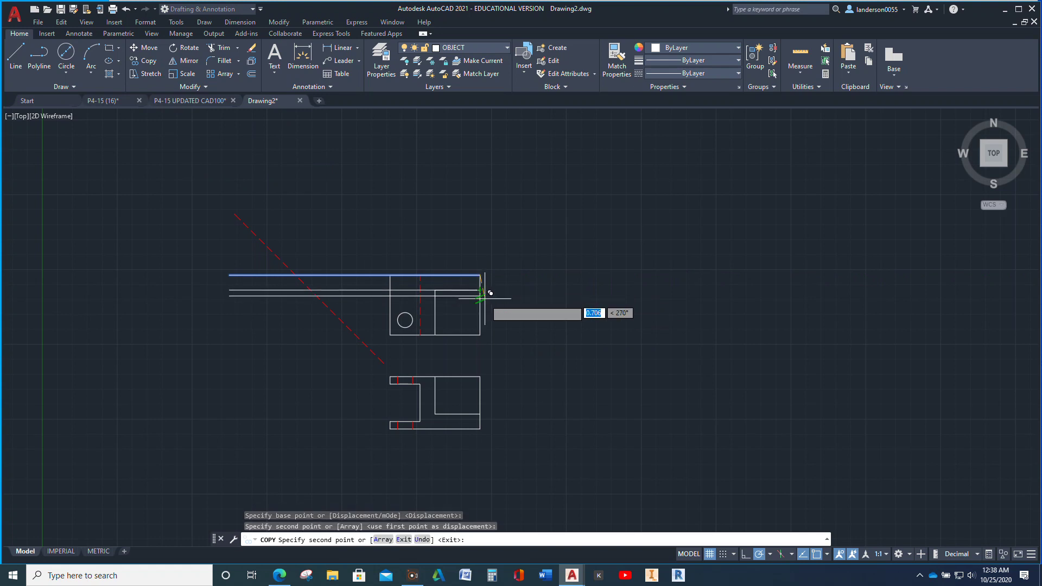
{"action": "left_click", "coordinate": [484, 330]}
- Place further copies of the projection line at the circle's lower and upper quadrants and at every horizontal edge of the lower view
{"action": "scroll", "coordinate": [401, 325], "scroll_direction": "up", "scroll_amount": 4}
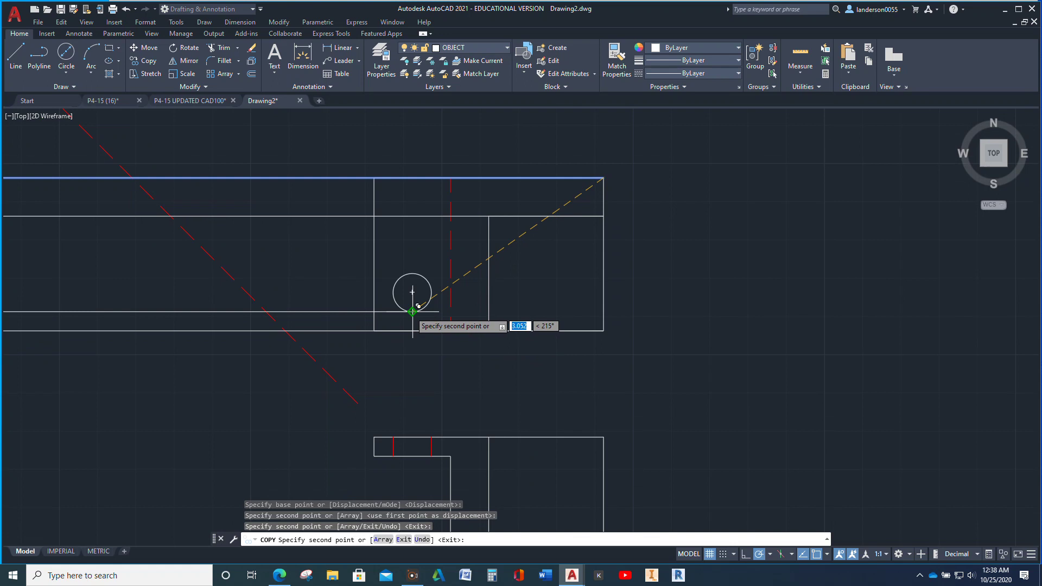
{"action": "left_click", "coordinate": [418, 306]}
{"action": "left_click", "coordinate": [414, 274]}
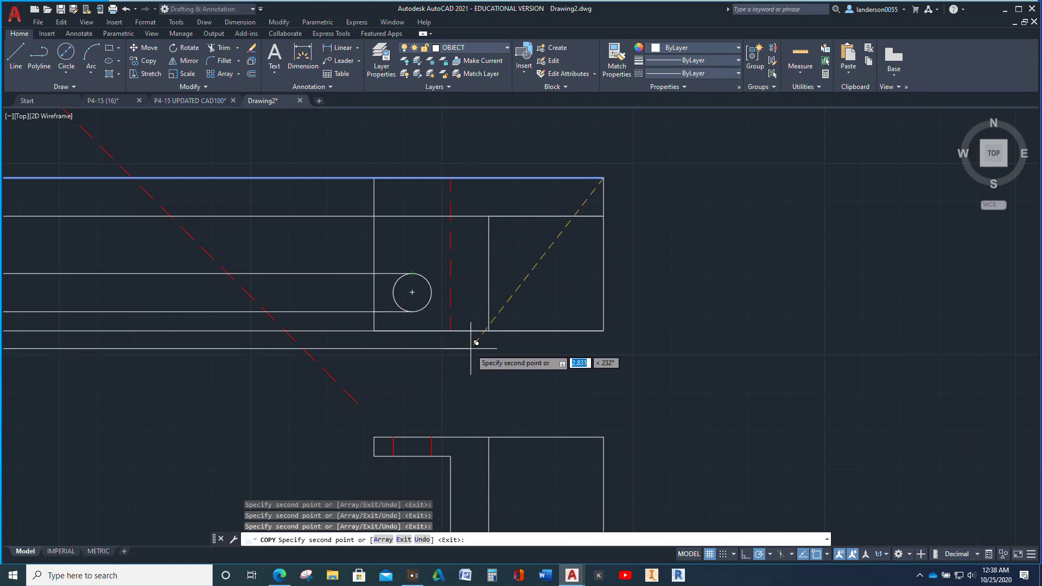
{"action": "scroll", "coordinate": [476, 342], "scroll_direction": "down", "scroll_amount": 4}
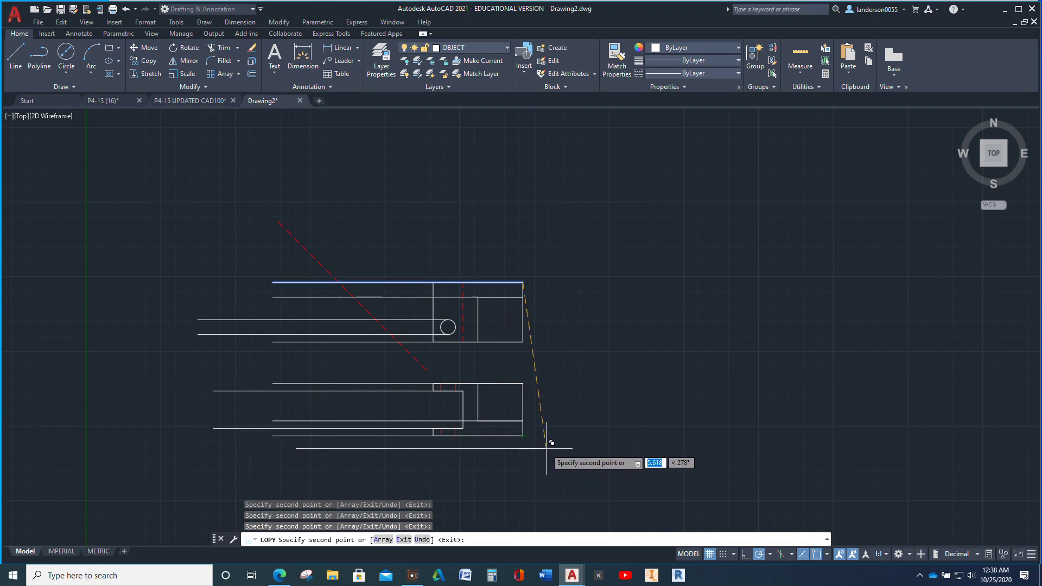
{"action": "key", "text": "Escape"}
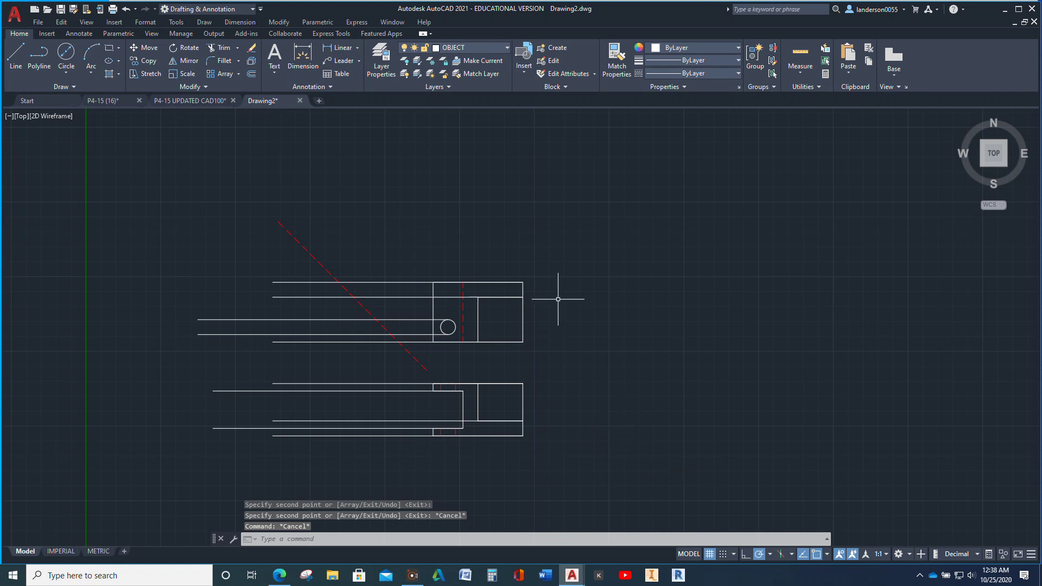
- Mirror the upper view's five horizontal projection lines about the miter line, keeping the source lines
{"action": "mouse_move", "coordinate": [285, 255]}
{"action": "left_mouse_down"}
{"action": "mouse_move", "coordinate": [310, 306]}
{"action": "mouse_move", "coordinate": [313, 367]}
{"action": "mouse_move", "coordinate": [278, 323]}
{"action": "mouse_move", "coordinate": [282, 272]}
{"action": "left_mouse_up"}
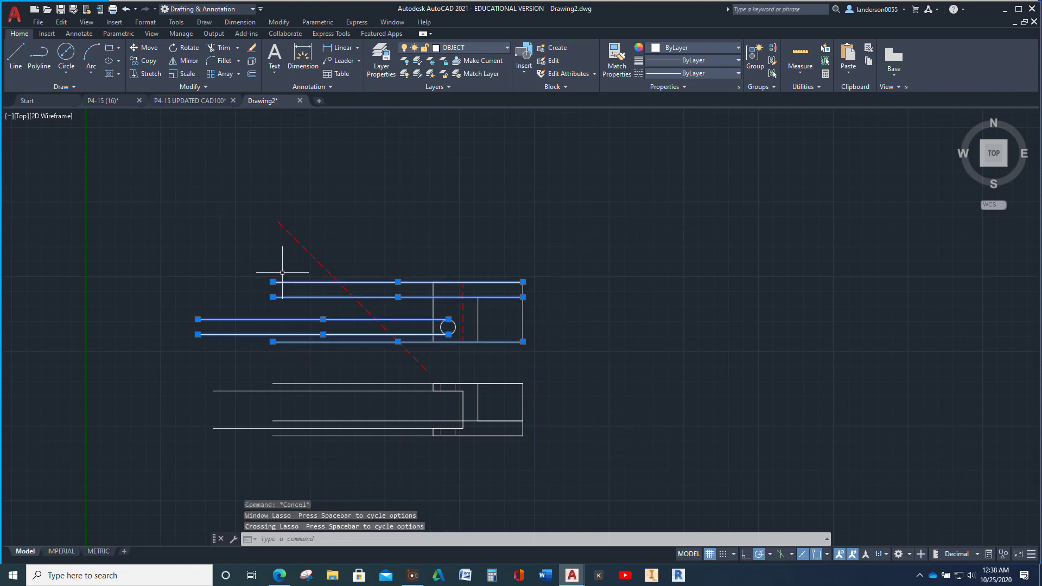
{"action": "left_click", "coordinate": [185, 60]}
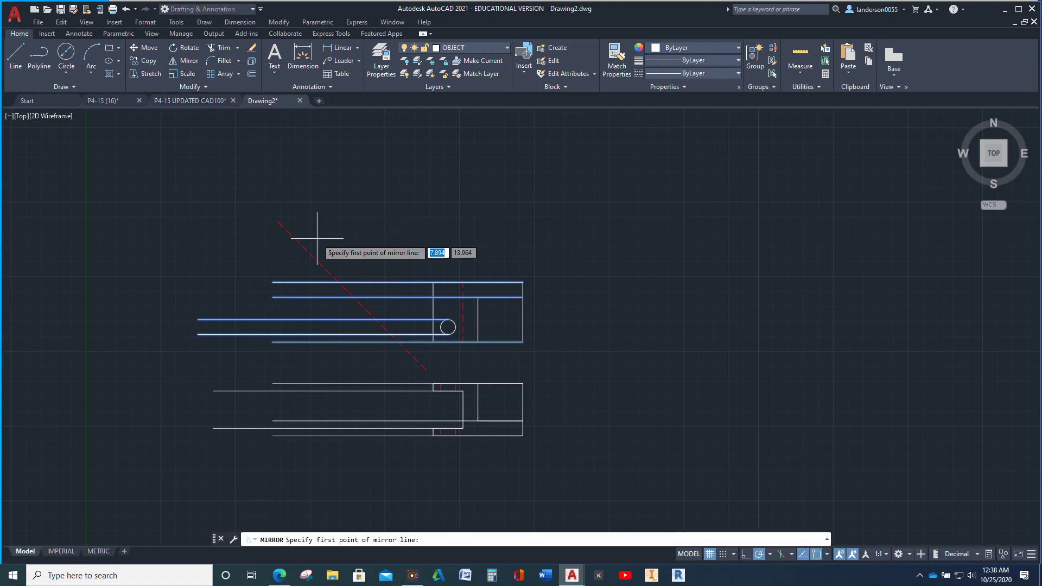
{"action": "left_click", "coordinate": [278, 221]}
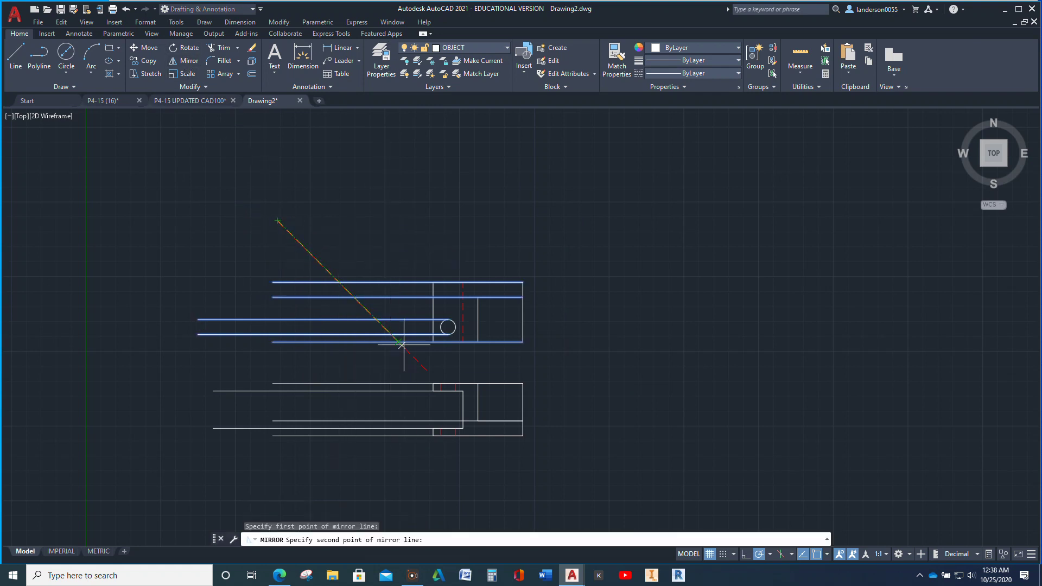
{"action": "left_click", "coordinate": [427, 370]}
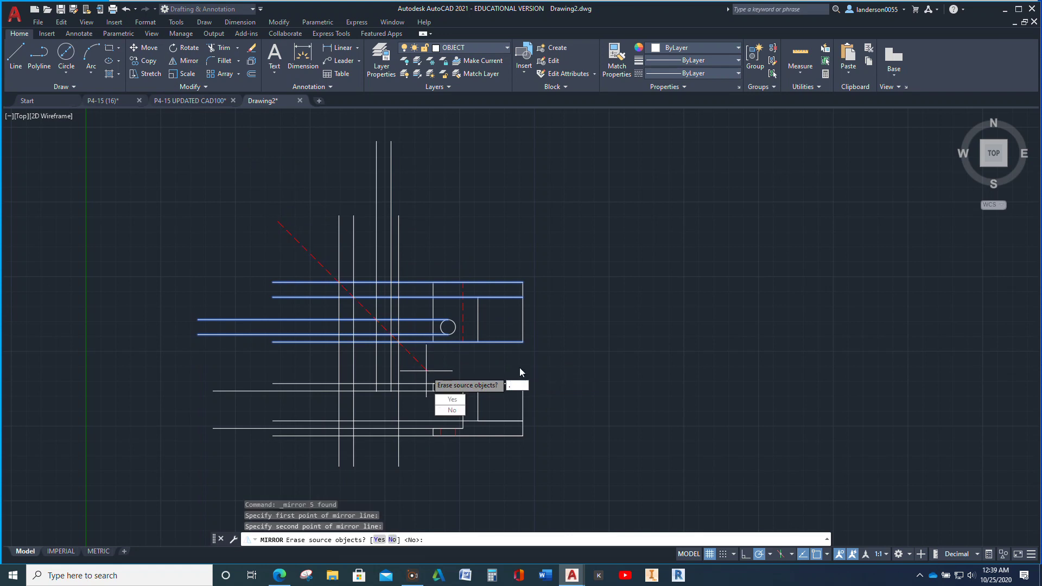
{"action": "type", "text": "."}
{"action": "key", "text": "Return"}
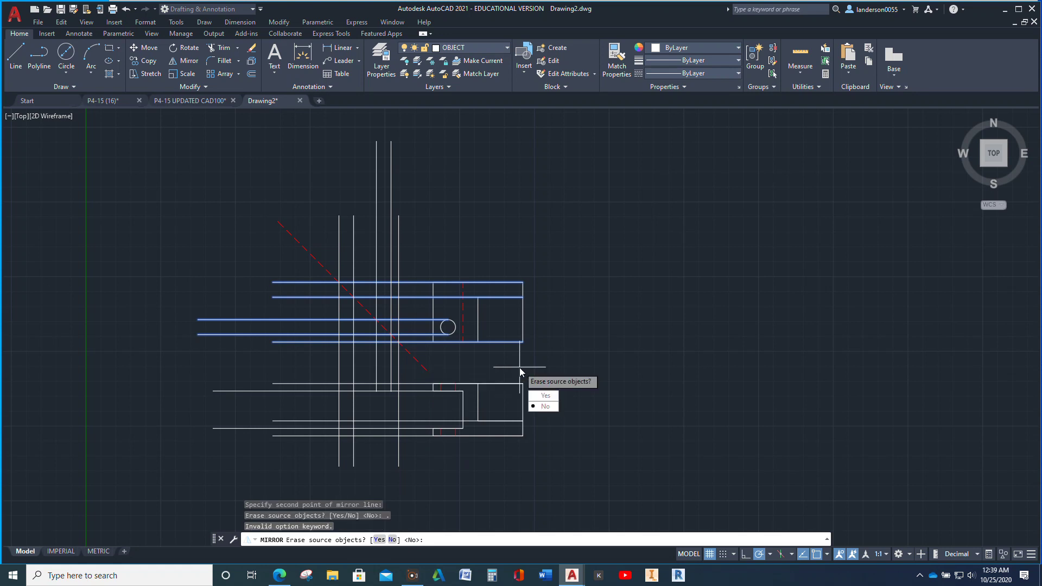
{"action": "key", "text": "Return"}
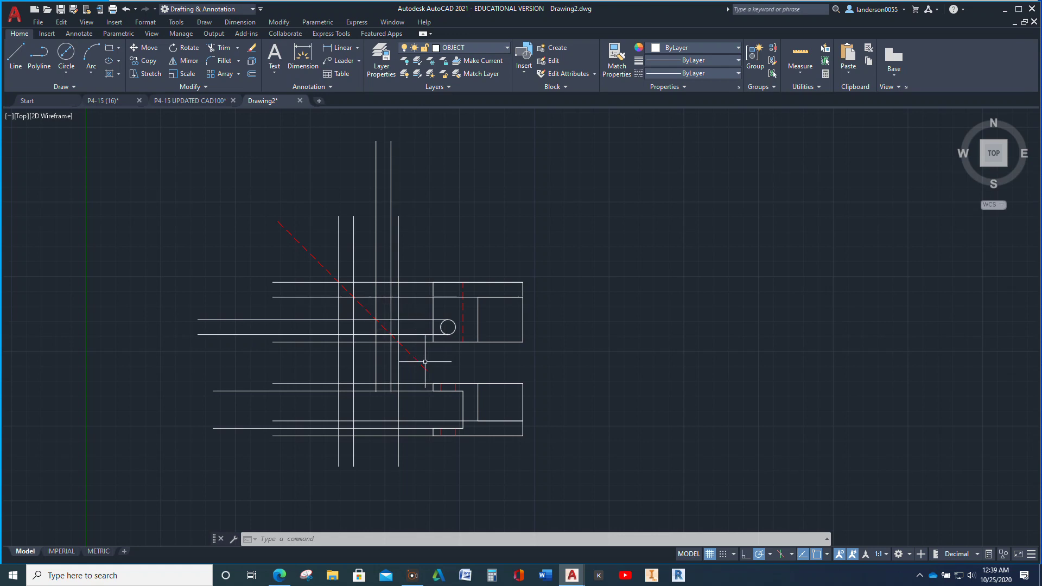
- Move the two vertical lines projected from the circle to the HIDDEN layer
{"action": "mouse_move", "coordinate": [424, 367]}
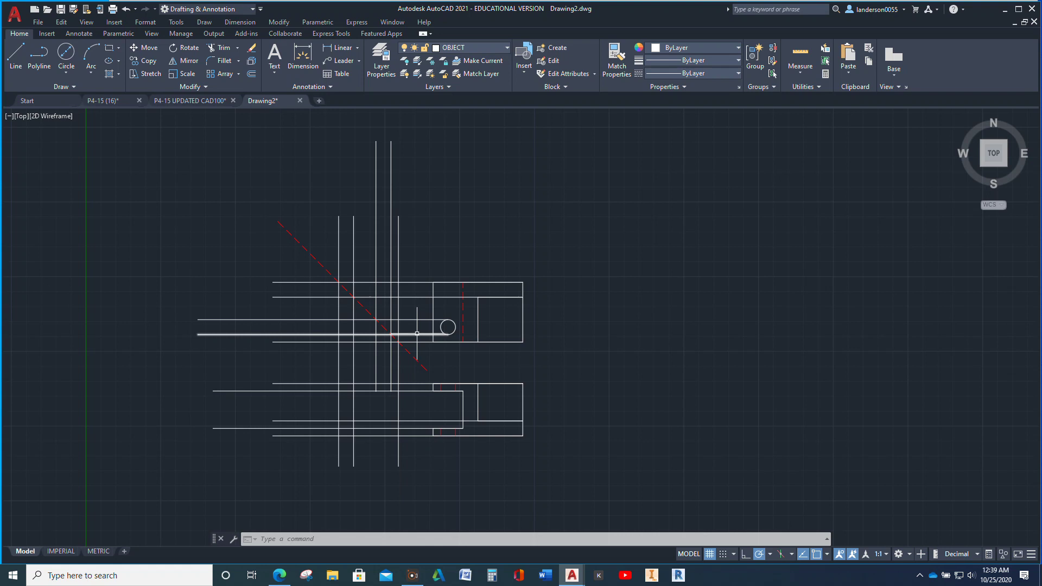
{"action": "left_click", "coordinate": [391, 328]}
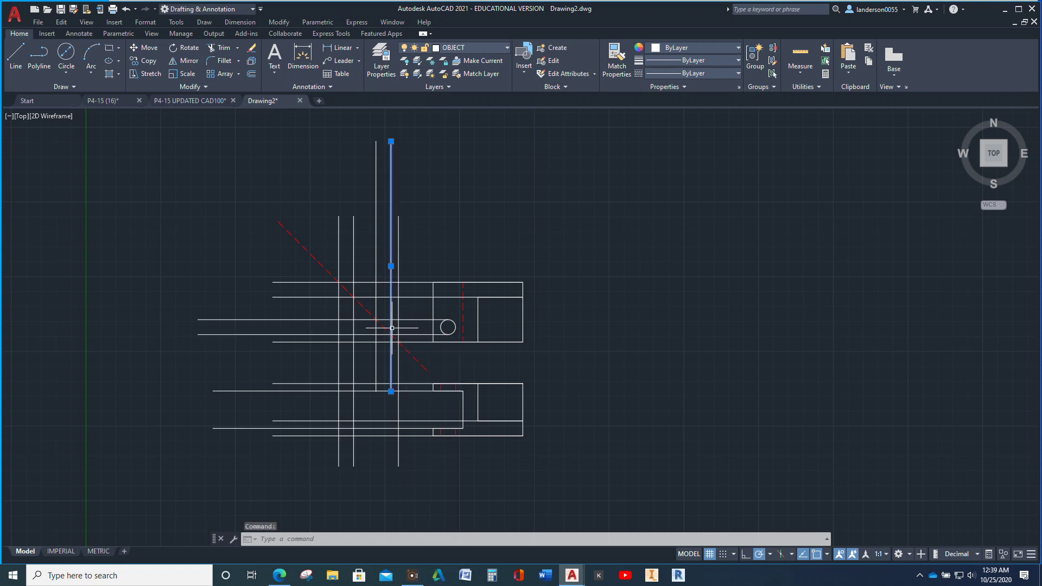
{"action": "left_click", "coordinate": [376, 308]}
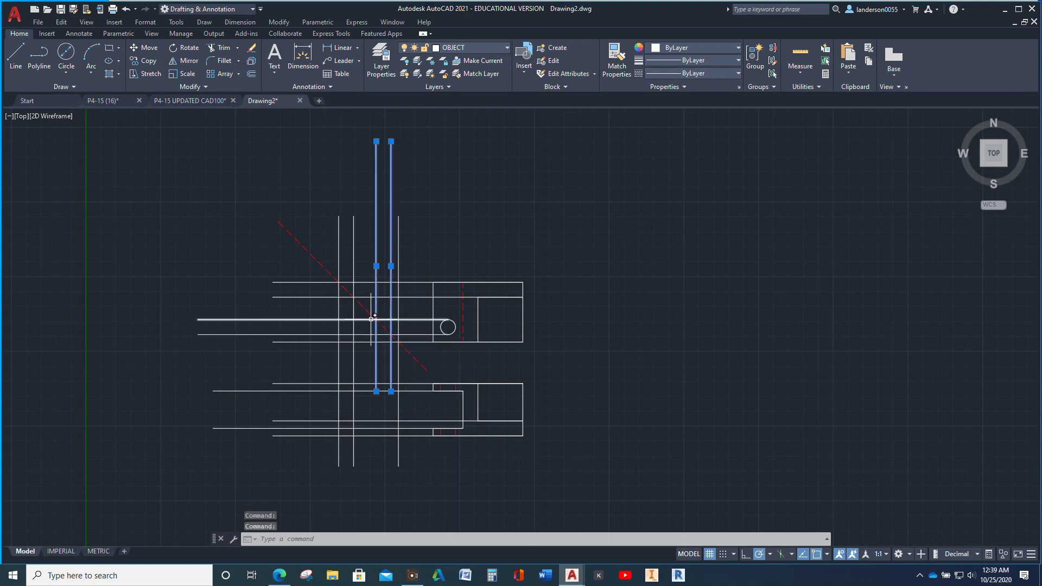
{"action": "left_click", "coordinate": [507, 47]}
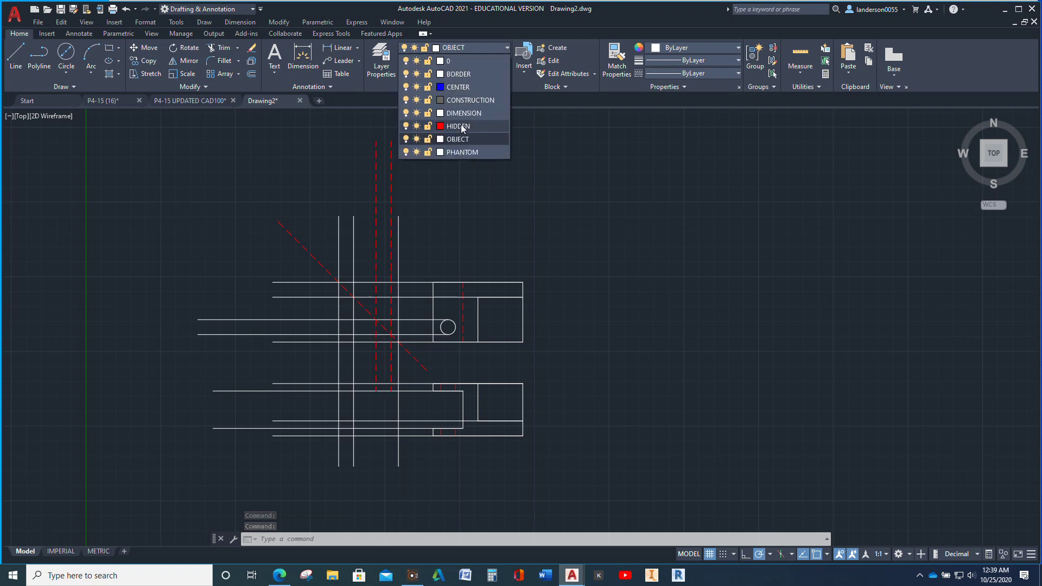
{"action": "left_click", "coordinate": [461, 126]}
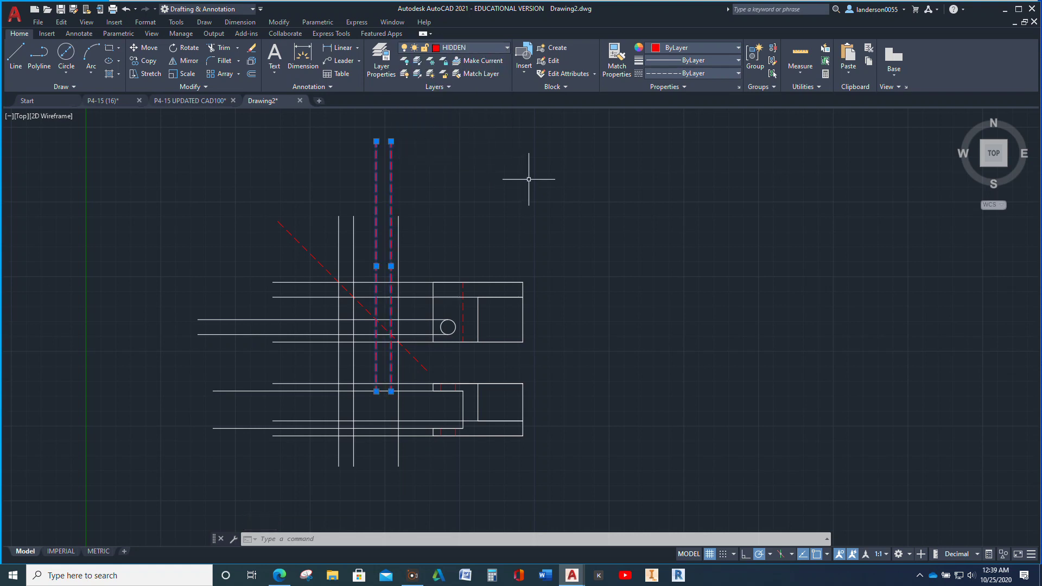
{"action": "key", "text": "Escape"}
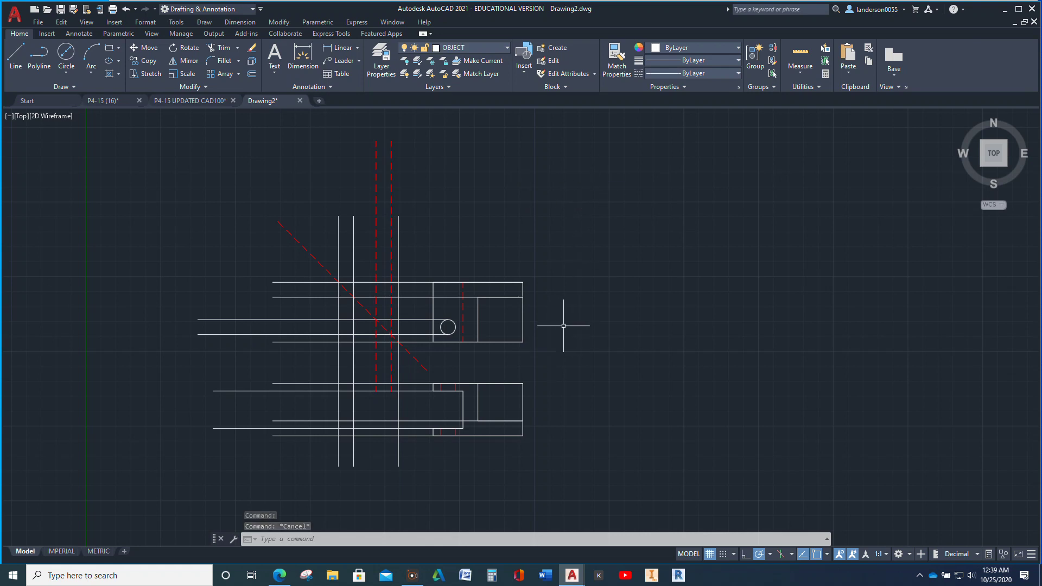
- Extend both vertical hidden lines down to the projection line of the lower view's bottom edge
{"action": "left_click", "coordinate": [238, 49]}
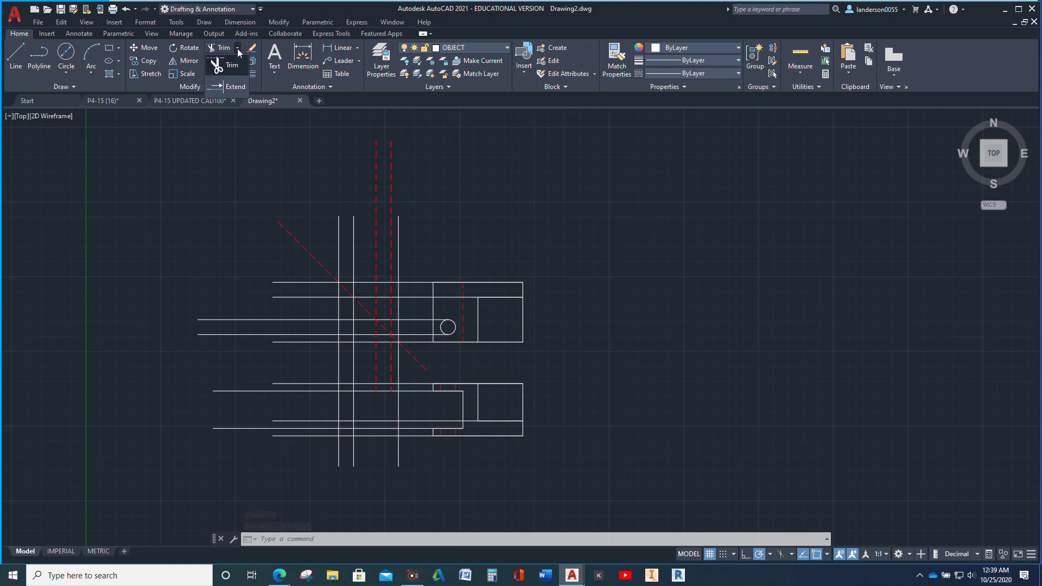
{"action": "left_click", "coordinate": [237, 84]}
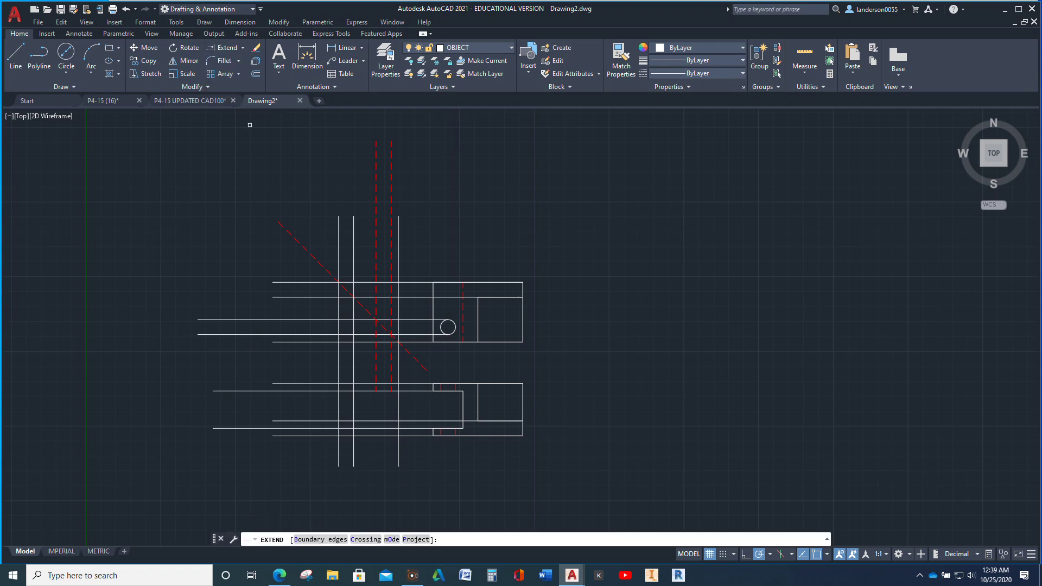
{"action": "left_click", "coordinate": [390, 368]}
{"action": "left_click", "coordinate": [391, 370]}
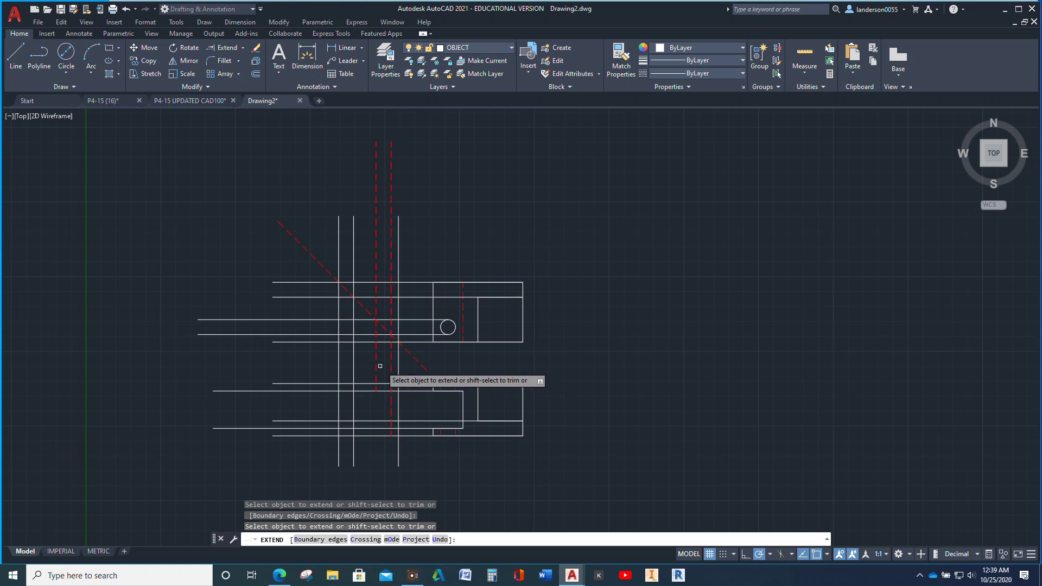
{"action": "left_click", "coordinate": [376, 363]}
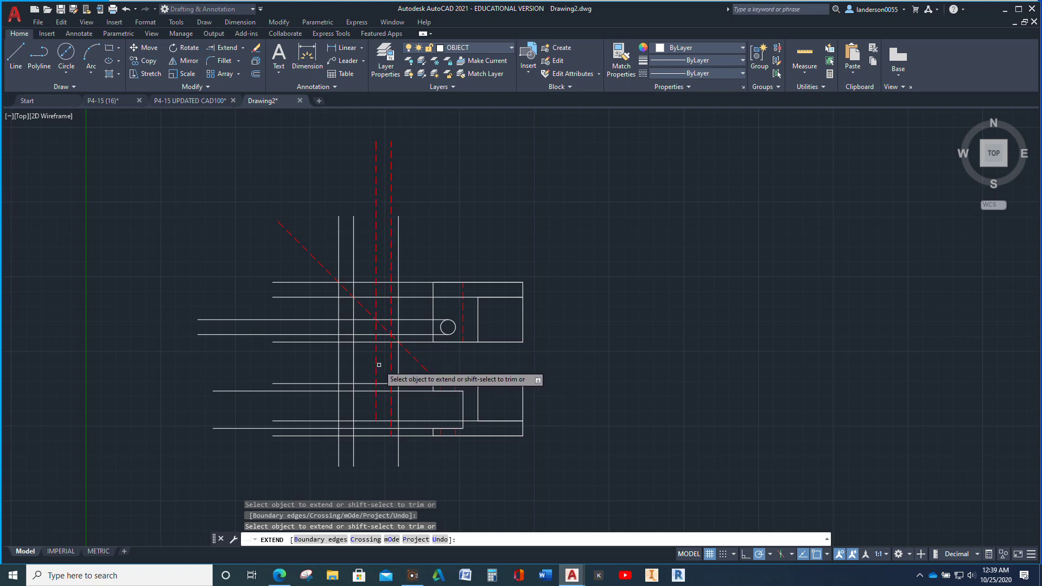
{"action": "left_click", "coordinate": [378, 362]}
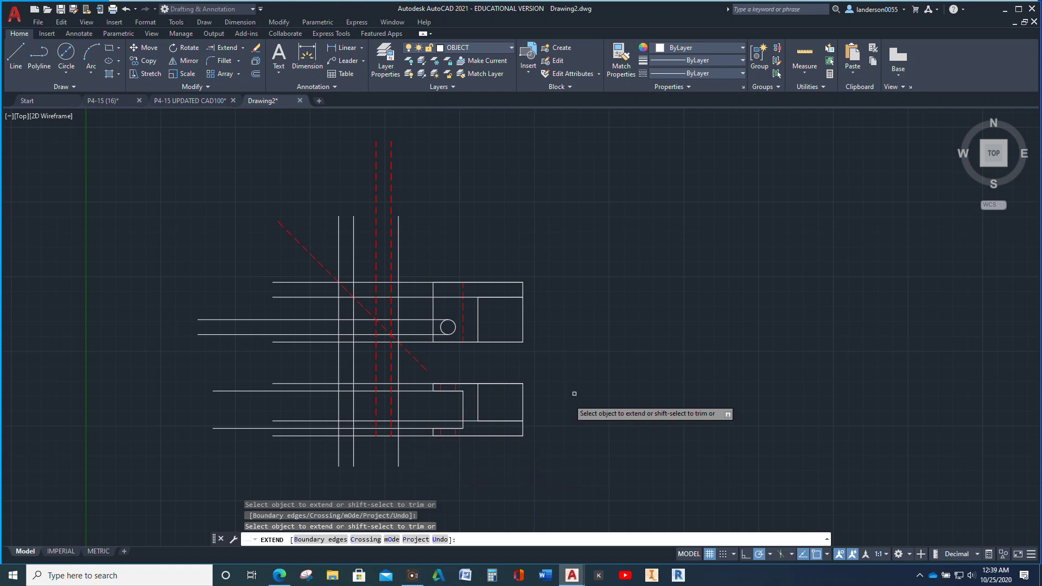
- Trim the projection lines around the new side view, leaving its rectangular outline separate from the upper and lower views
{"action": "left_click", "coordinate": [243, 50]}
{"action": "left_click", "coordinate": [220, 61]}
{"action": "mouse_move", "coordinate": [421, 452]}
{"action": "left_mouse_down"}
{"action": "mouse_move", "coordinate": [415, 390]}
{"action": "mouse_move", "coordinate": [369, 363]}
{"action": "mouse_move", "coordinate": [332, 375]}
{"action": "mouse_move", "coordinate": [320, 412]}
{"action": "mouse_move", "coordinate": [327, 447]}
{"action": "mouse_move", "coordinate": [359, 457]}
{"action": "mouse_move", "coordinate": [403, 443]}
{"action": "left_mouse_up"}
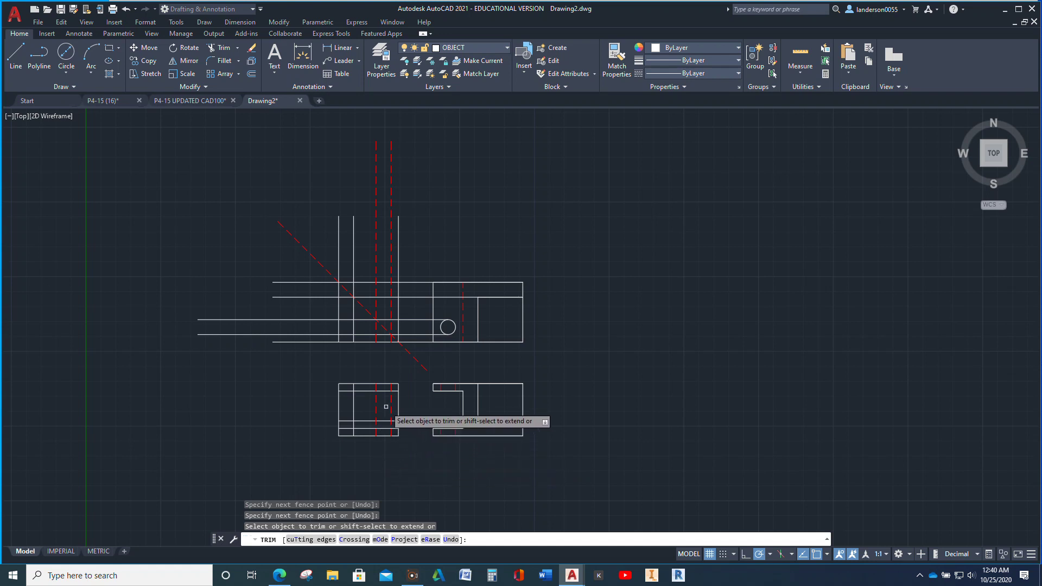
- Trim both hidden hole lines across the middle of the new side view, keeping only the portions within its top and bottom arms
{"action": "scroll", "coordinate": [400, 454], "scroll_direction": "up", "scroll_amount": 2}
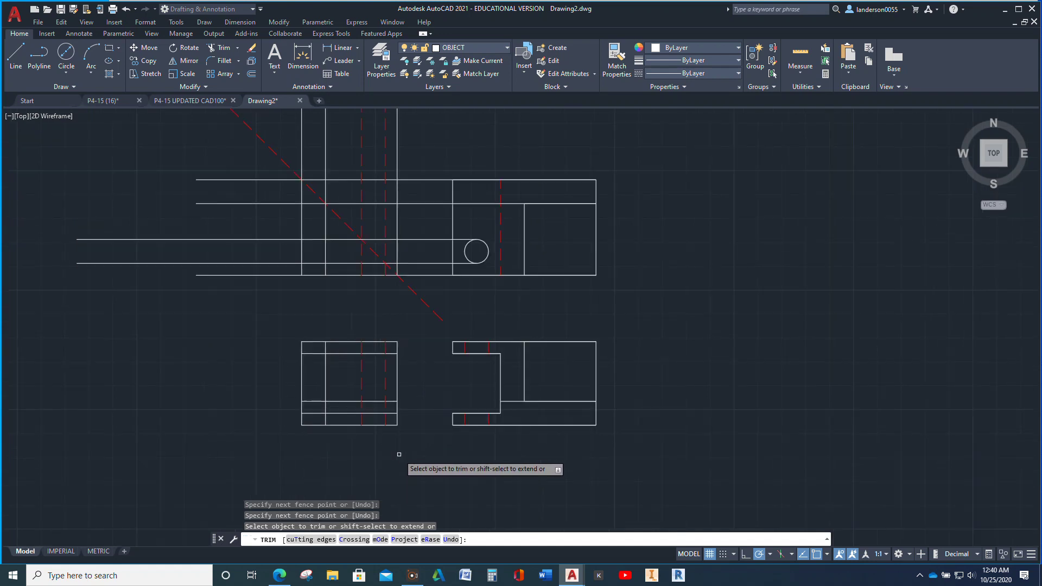
{"action": "left_click", "coordinate": [386, 410]}
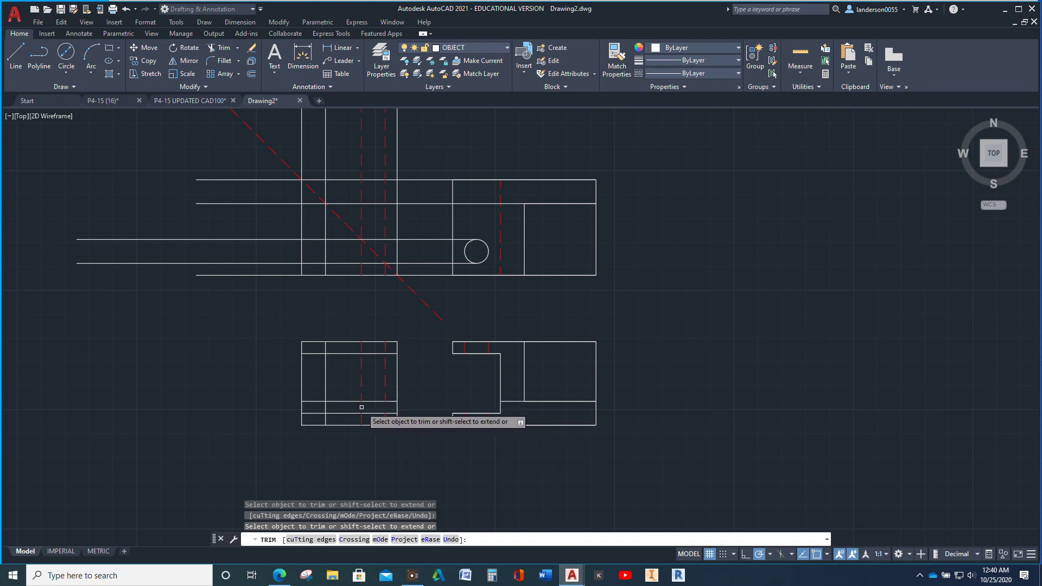
{"action": "left_click", "coordinate": [361, 396]}
{"action": "left_click", "coordinate": [385, 391]}
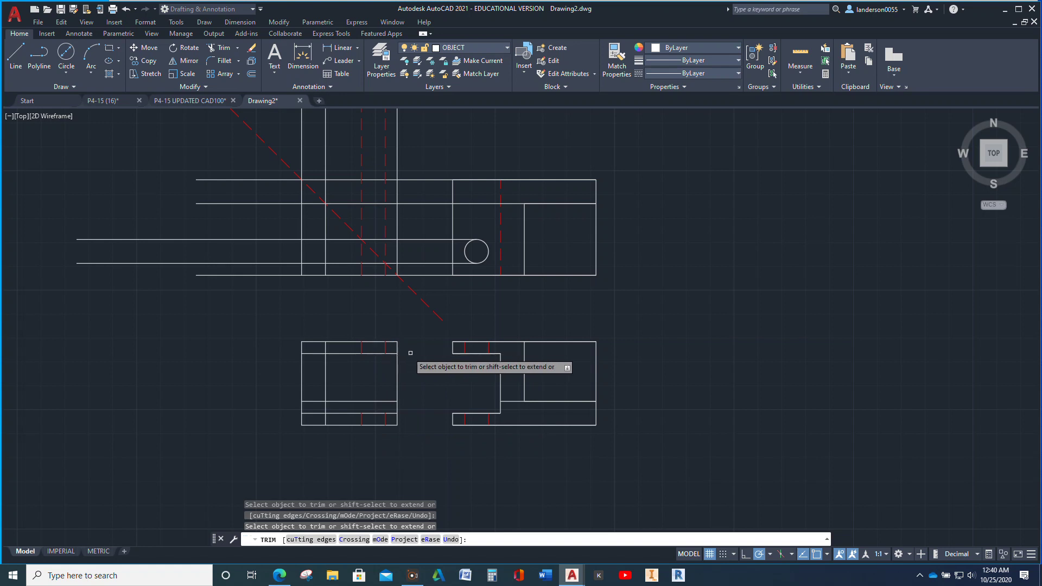
{"action": "left_click", "coordinate": [500, 347]}
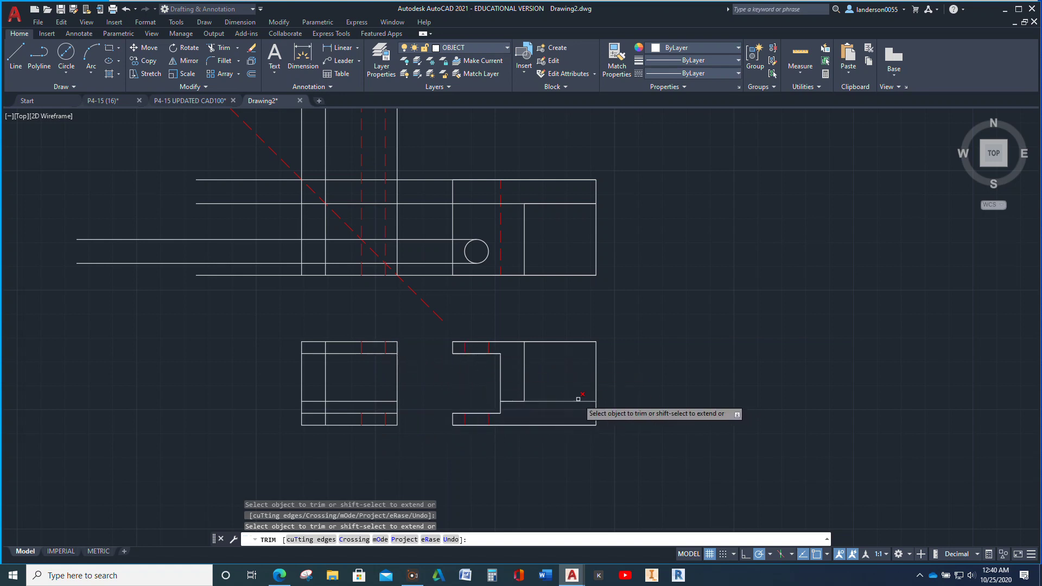
- Draw a diagonal line on the HIDDEN layer in the side view, from the inner vertical line's top end to the inner horizontal line's outer end
{"action": "left_click", "coordinate": [16, 56]}
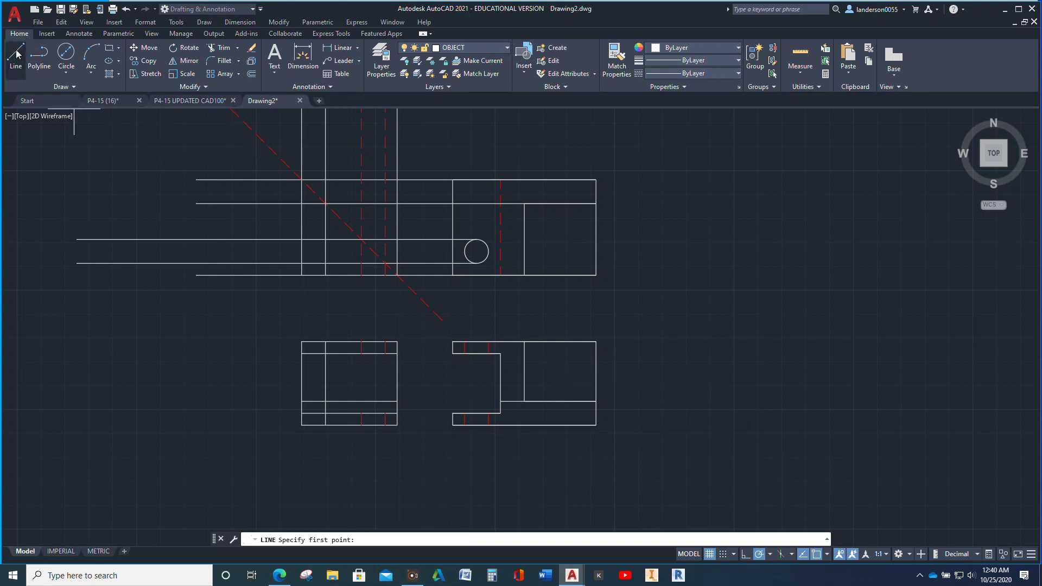
{"action": "left_click", "coordinate": [508, 48]}
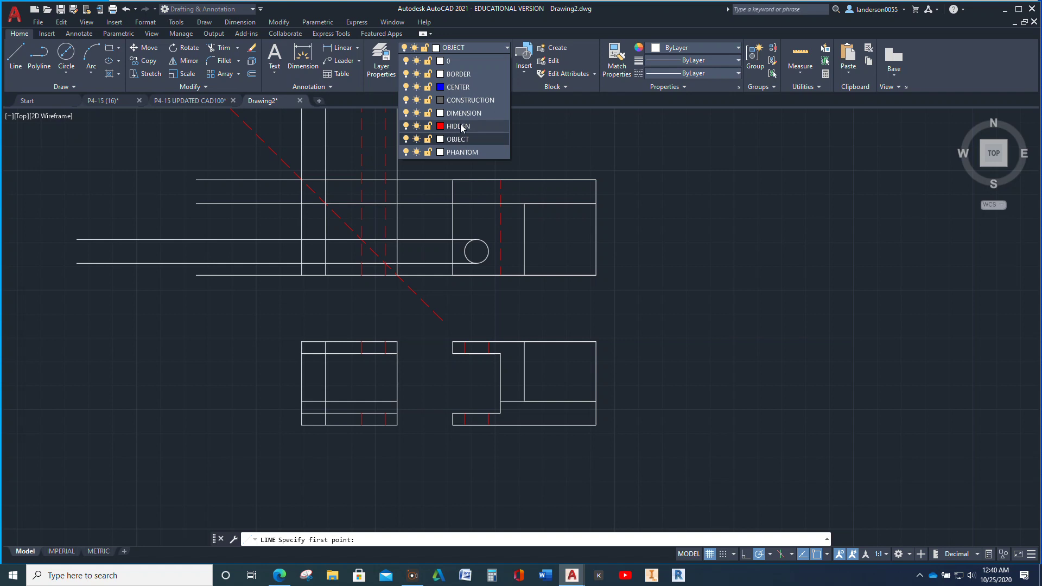
{"action": "left_click", "coordinate": [458, 126]}
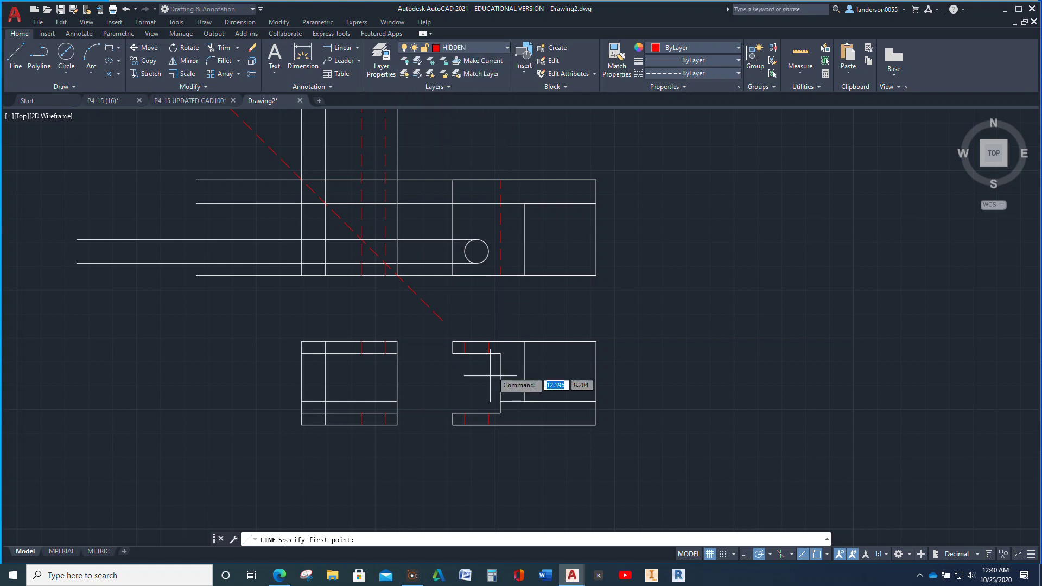
{"action": "left_click", "coordinate": [326, 342]}
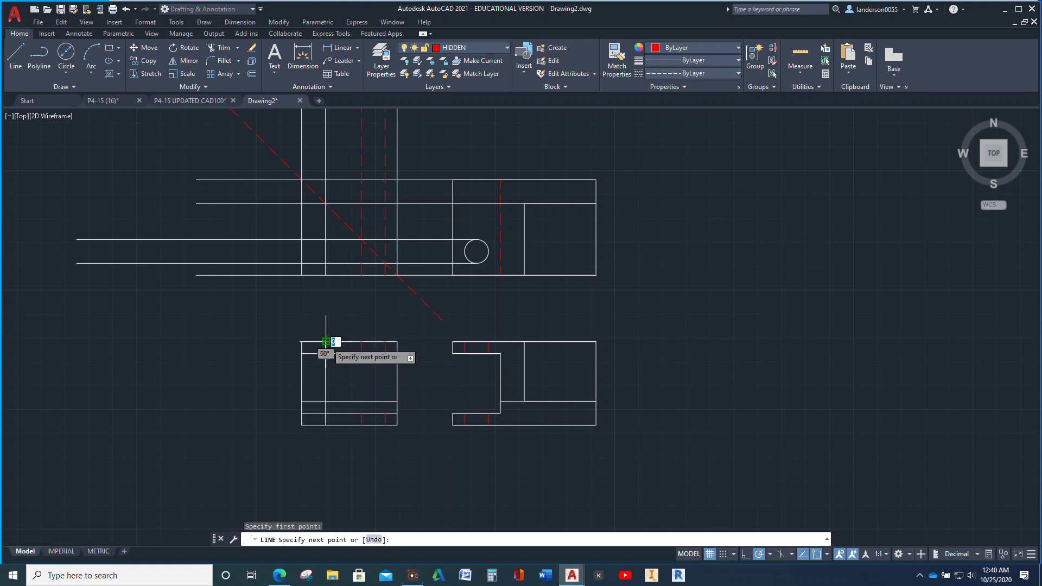
{"action": "left_click", "coordinate": [397, 401]}
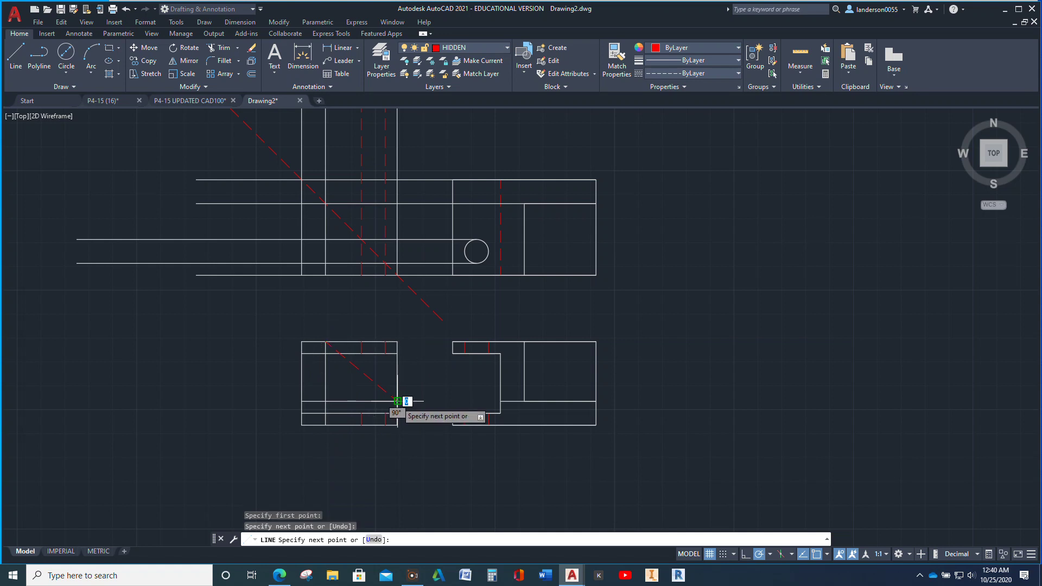
{"action": "key", "text": "Escape"}
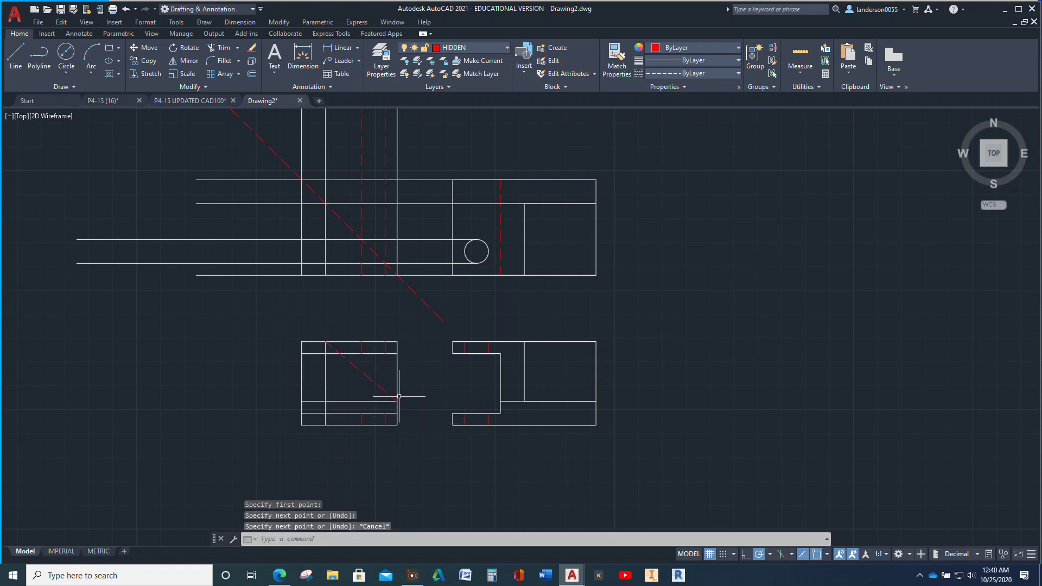
- Erase the full-height inner vertical line and the lower inner horizontal line that located the diagonal in the side view
{"action": "left_click", "coordinate": [350, 401]}
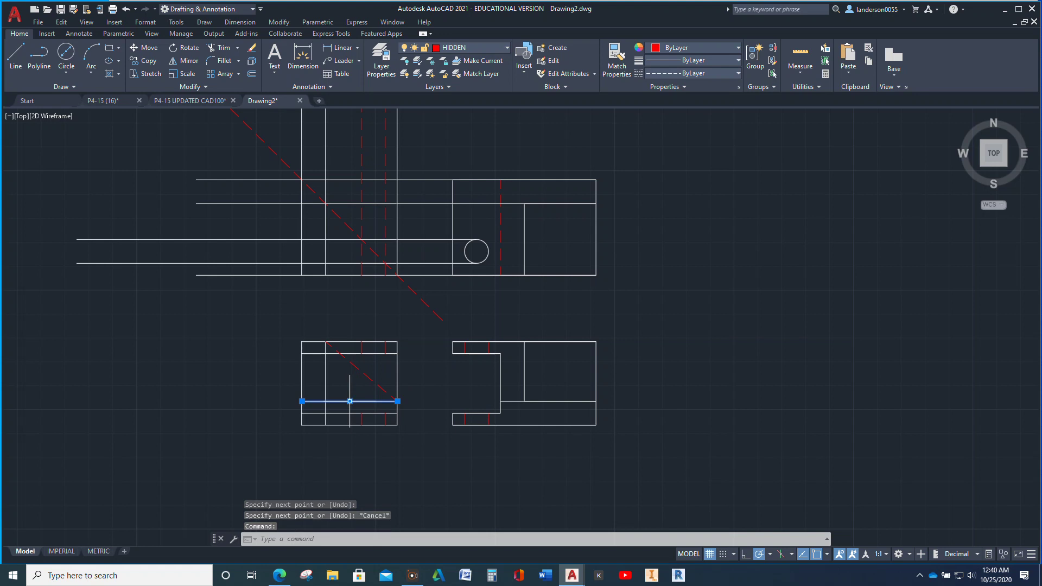
{"action": "left_click", "coordinate": [326, 379]}
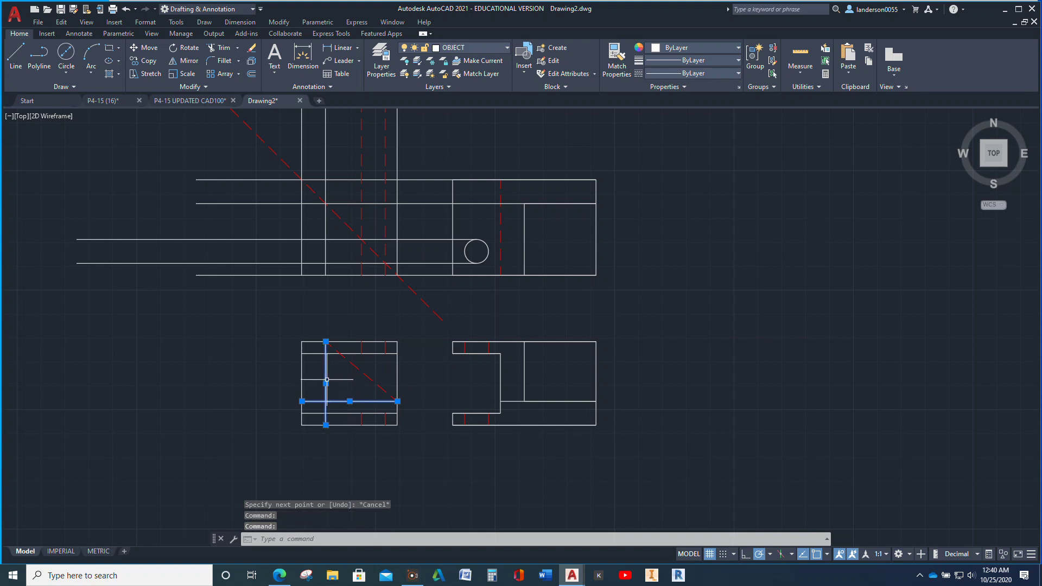
{"action": "key", "text": "Delete"}
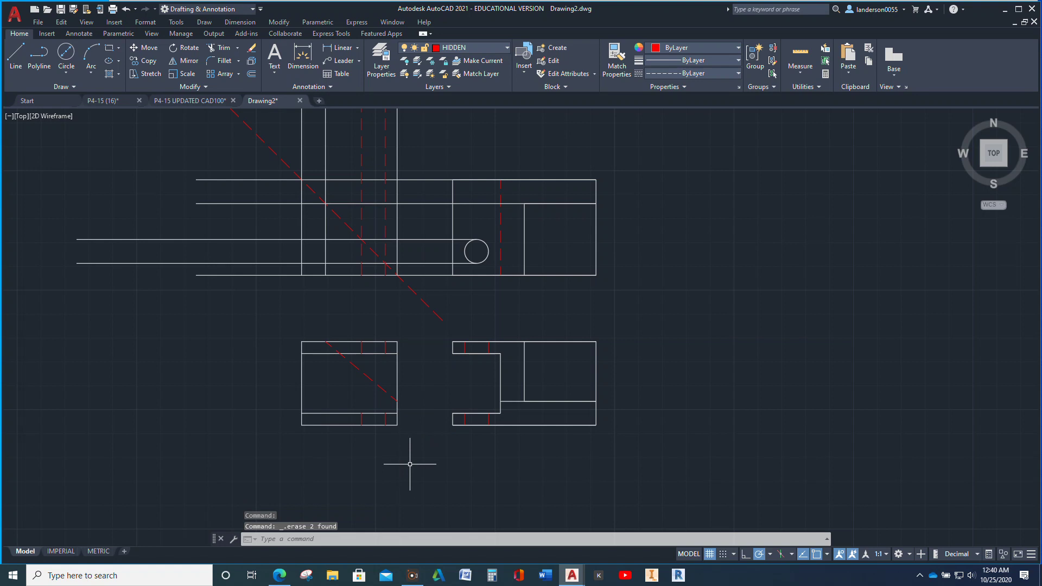
- Remove the leftover projection lines and the dashed miter line, leaving only the three separate views
{"action": "mouse_move", "coordinate": [373, 306]}
{"action": "left_mouse_down"}
{"action": "mouse_move", "coordinate": [411, 268]}
{"action": "mouse_move", "coordinate": [424, 186]}
{"action": "mouse_move", "coordinate": [358, 153]}
{"action": "mouse_move", "coordinate": [260, 187]}
{"action": "mouse_move", "coordinate": [310, 280]}
{"action": "mouse_move", "coordinate": [389, 306]}
{"action": "mouse_move", "coordinate": [430, 257]}
{"action": "mouse_move", "coordinate": [440, 183]}
{"action": "mouse_move", "coordinate": [426, 154]}
{"action": "left_mouse_up"}
{"action": "key", "text": "Delete"}
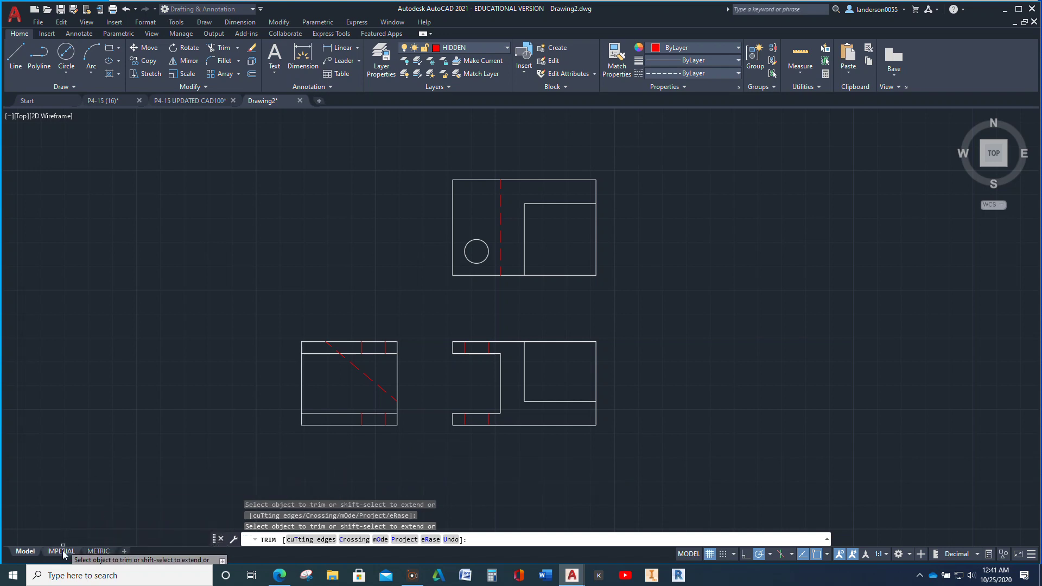
{"action": "mouse_move", "coordinate": [63, 557]}
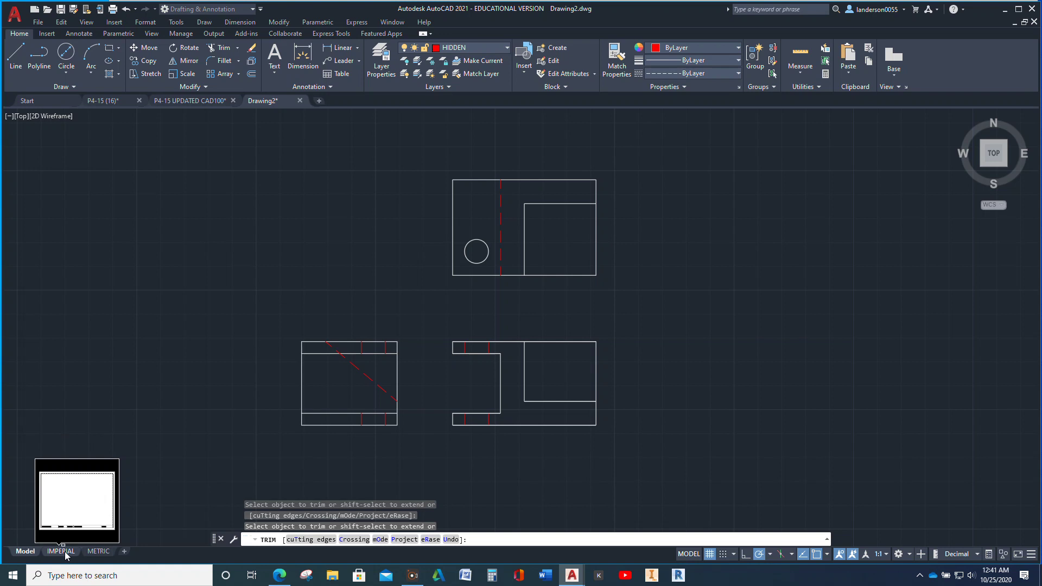
{"action": "key", "text": "Escape"}
{"action": "key", "text": "Escape"}
{"action": "key", "text": "Escape"}
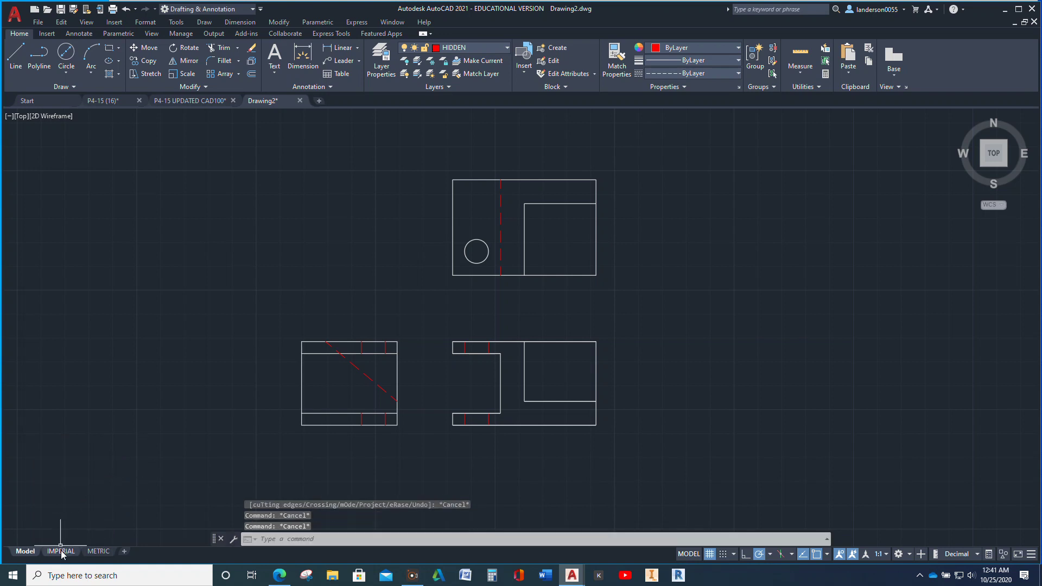
- Open the IMPERIAL layout, activate its viewport and zoom to extents to fit the three views
{"action": "left_click", "coordinate": [61, 552]}
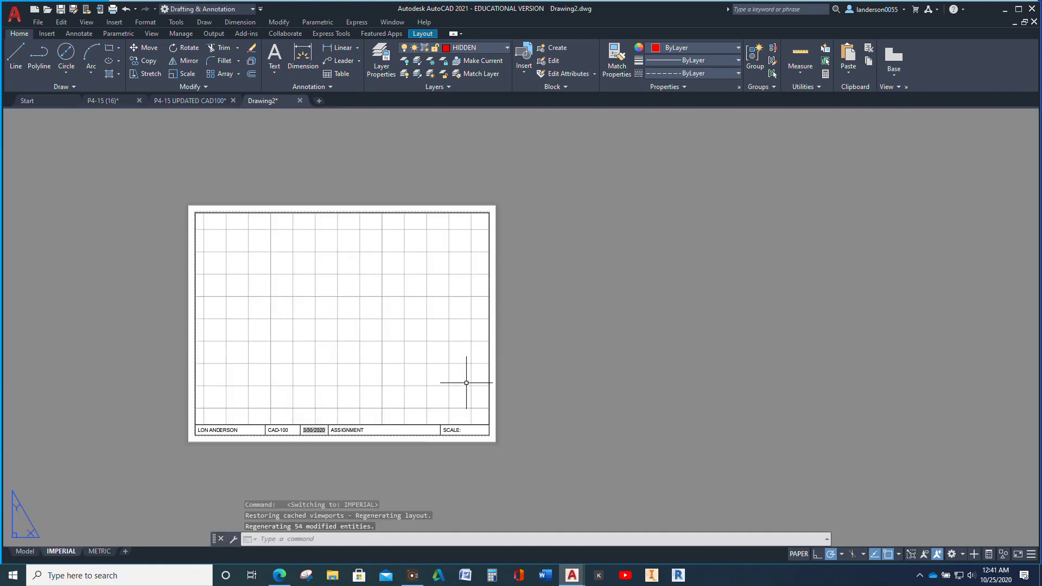
{"action": "double_click", "coordinate": [339, 326]}
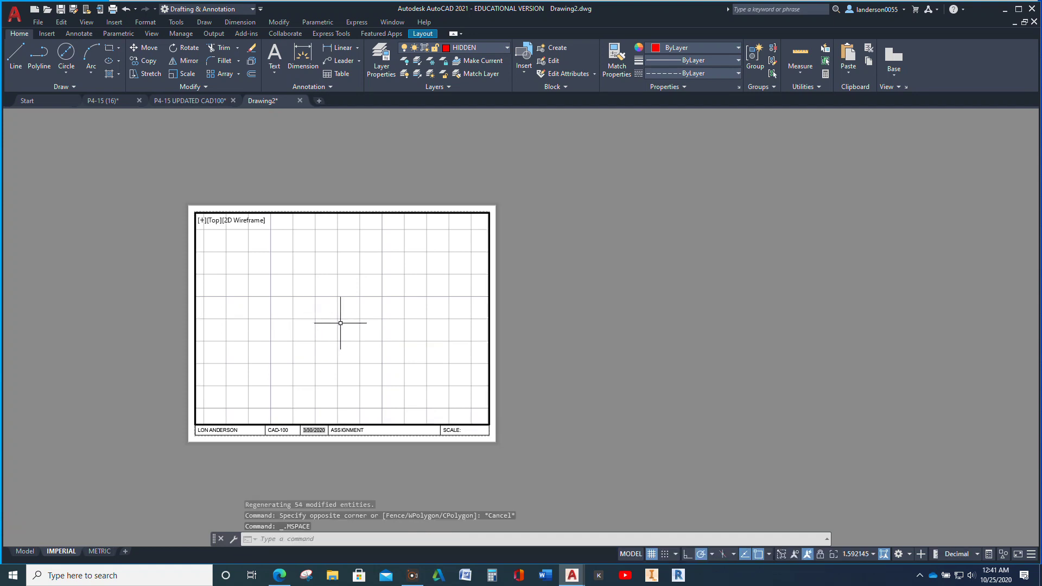
{"action": "scroll", "coordinate": [347, 319], "scroll_direction": "up", "scroll_amount": 2}
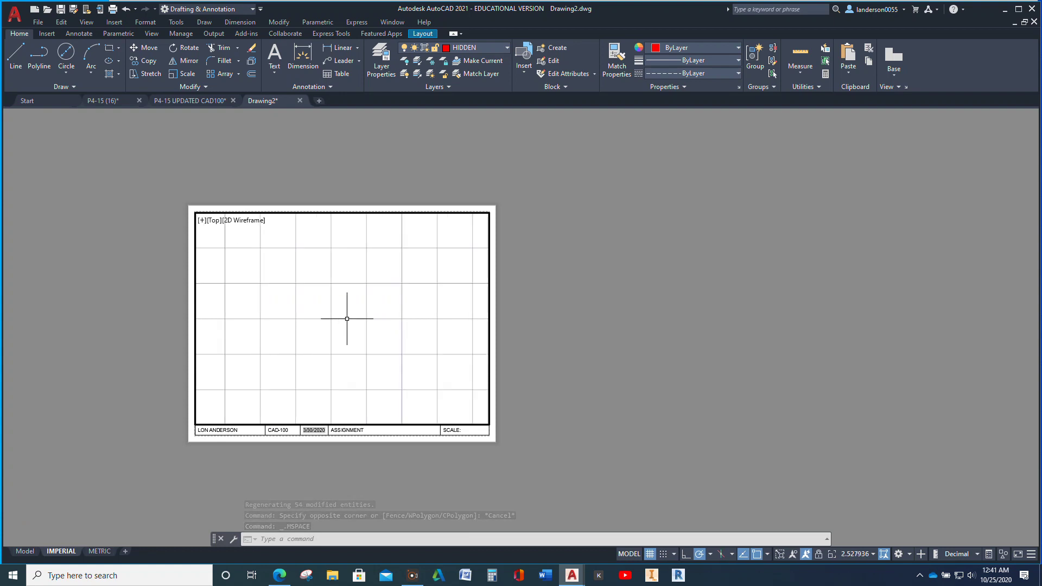
{"action": "middle_click", "coordinate": [346, 318]}
{"action": "middle_click", "coordinate": [347, 319]}
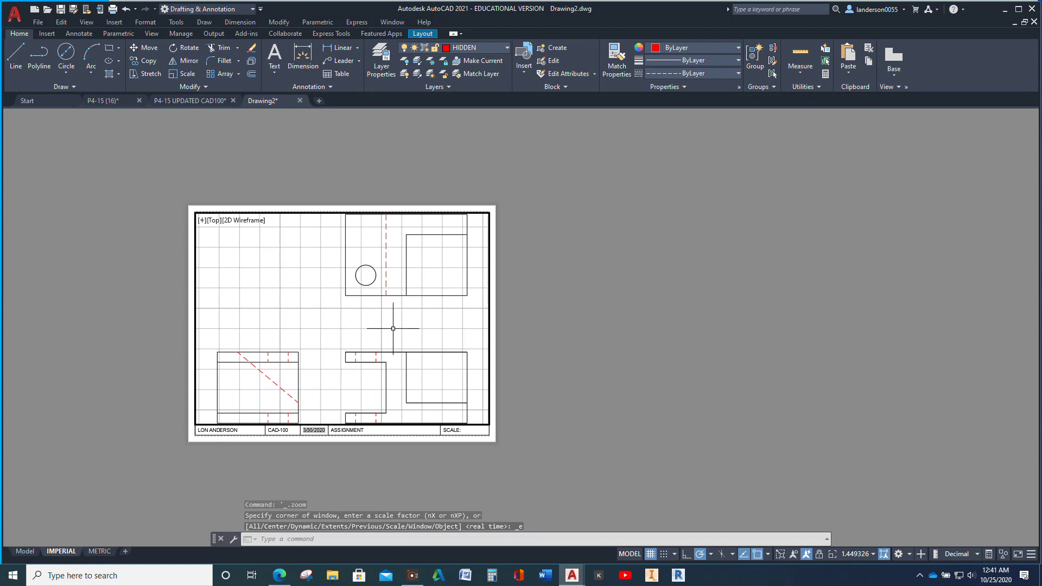
- Set the viewport scale to 1:1 and turn off the viewport's grid display
{"action": "left_click", "coordinate": [857, 554]}
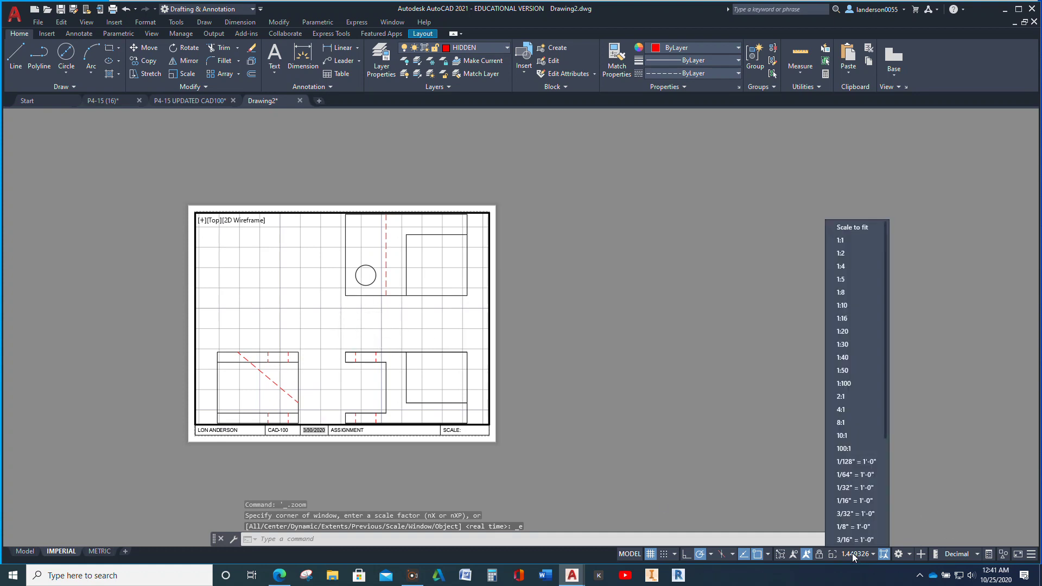
{"action": "left_click", "coordinate": [845, 239]}
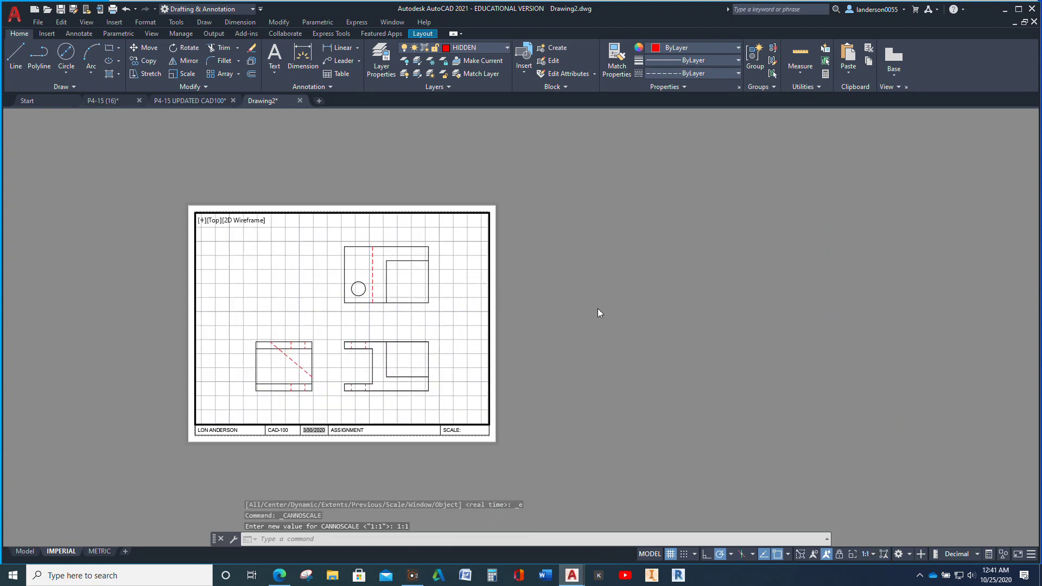
{"action": "left_click", "coordinate": [671, 554]}
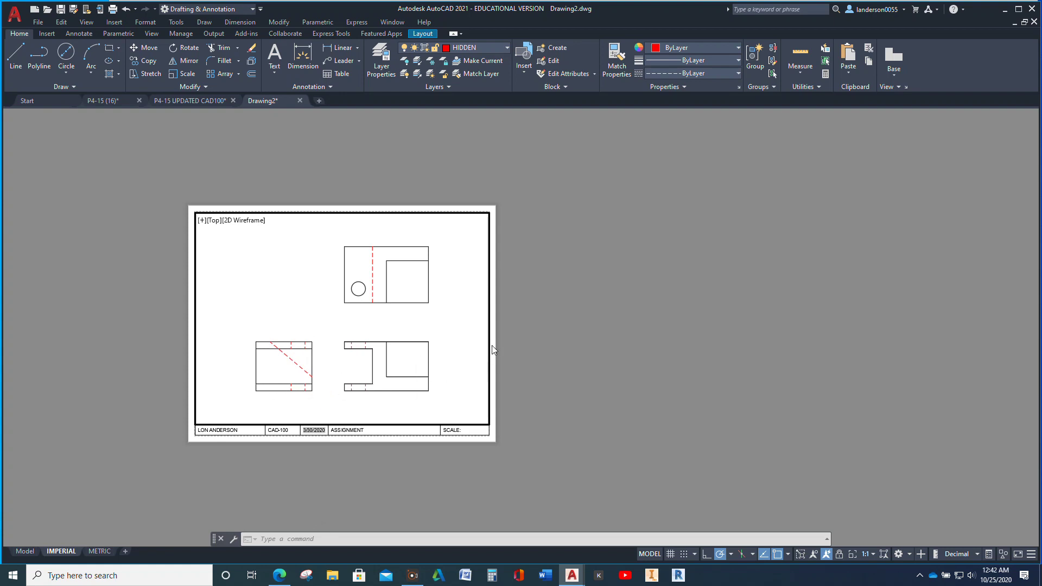
- Add a center mark to the circle in the upper view on the HIDDEN layer
{"action": "left_click", "coordinate": [78, 33]}
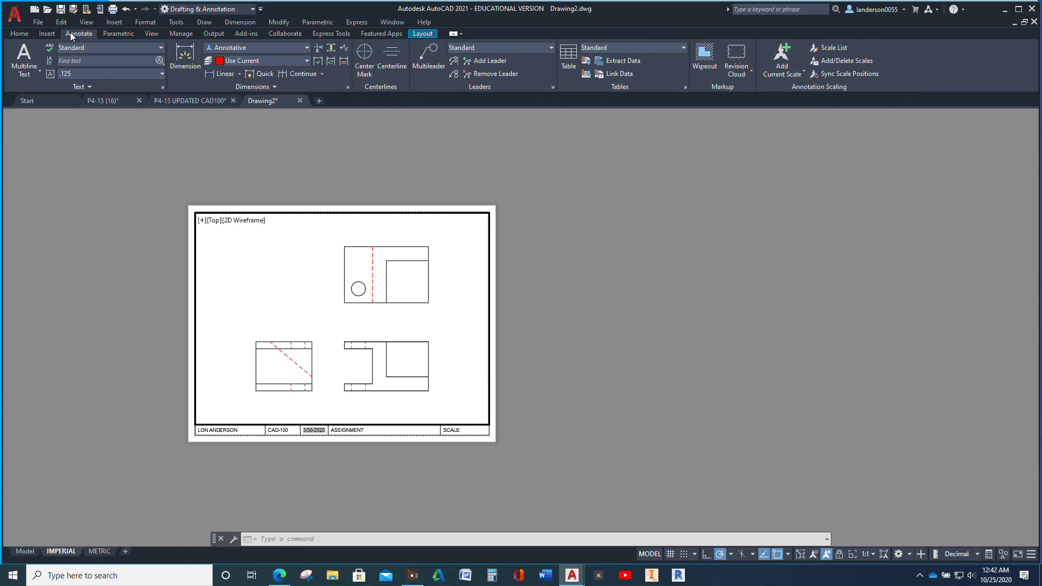
{"action": "left_click", "coordinate": [369, 57]}
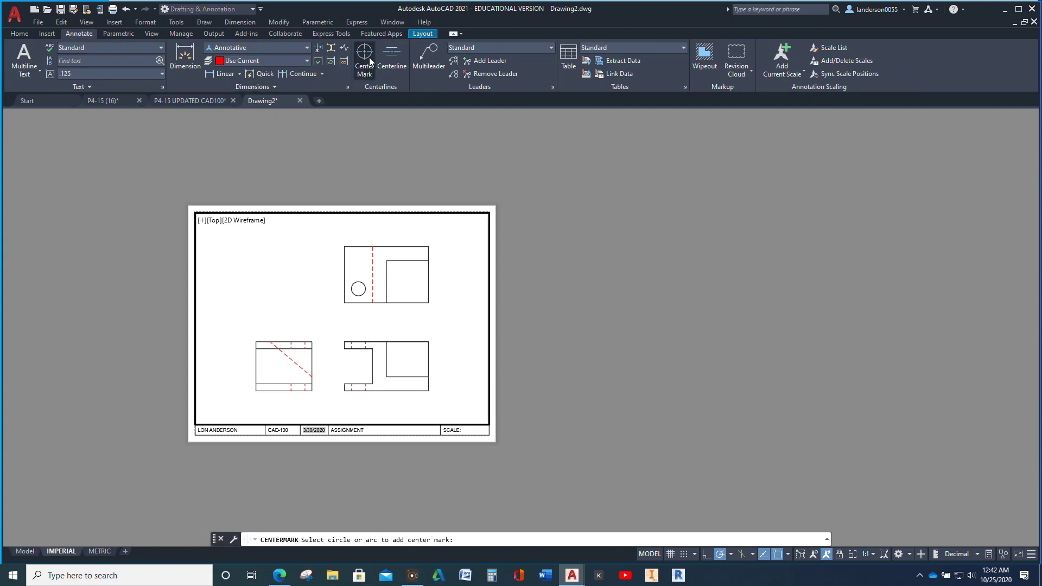
{"action": "left_click", "coordinate": [358, 282]}
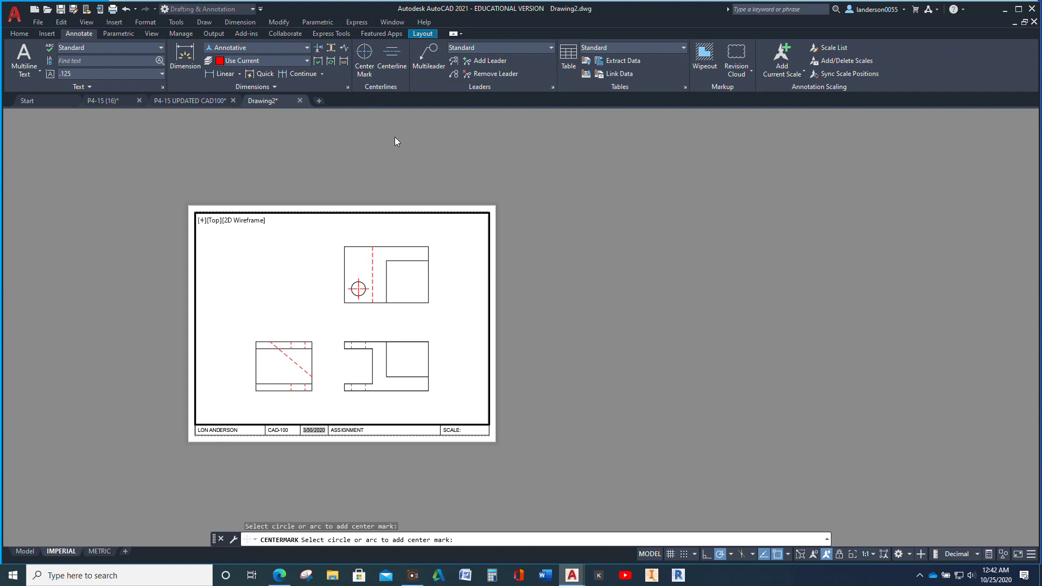
- Make CENTER the current layer and end the center mark command
{"action": "left_click", "coordinate": [20, 34]}
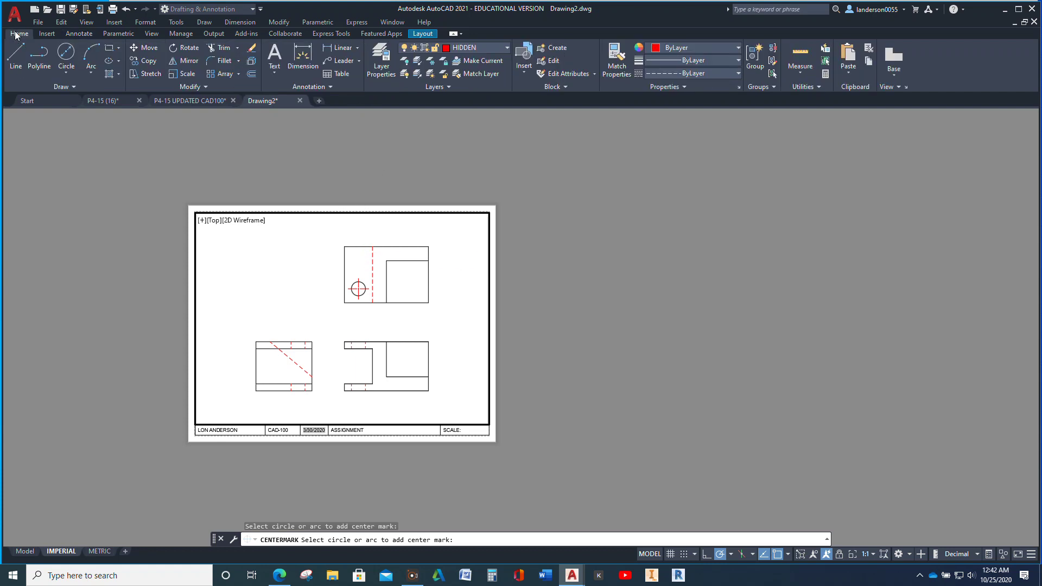
{"action": "left_click", "coordinate": [507, 49]}
{"action": "left_click", "coordinate": [471, 85]}
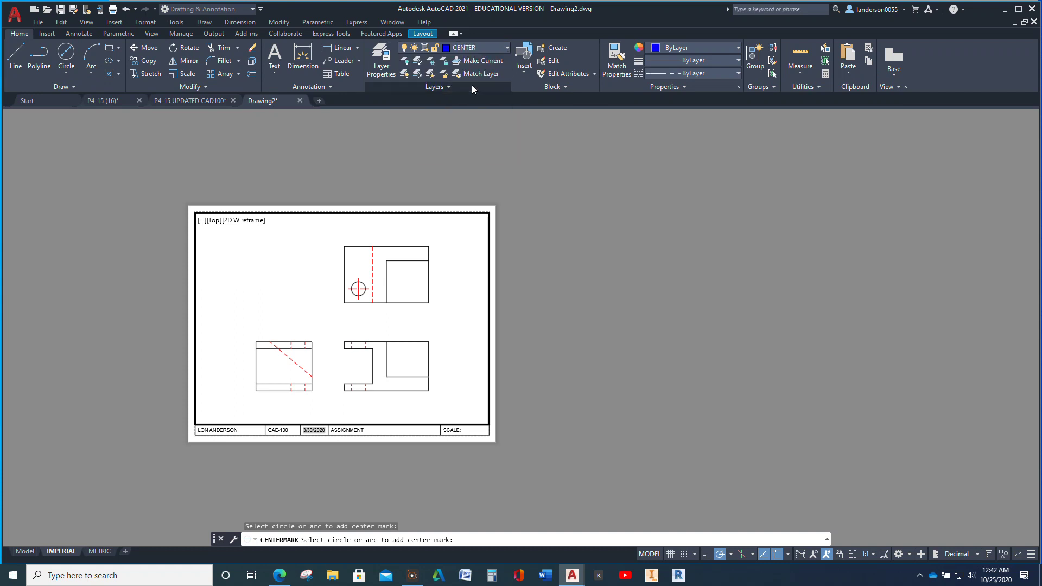
{"action": "key", "text": "Escape"}
{"action": "key", "text": "Escape"}
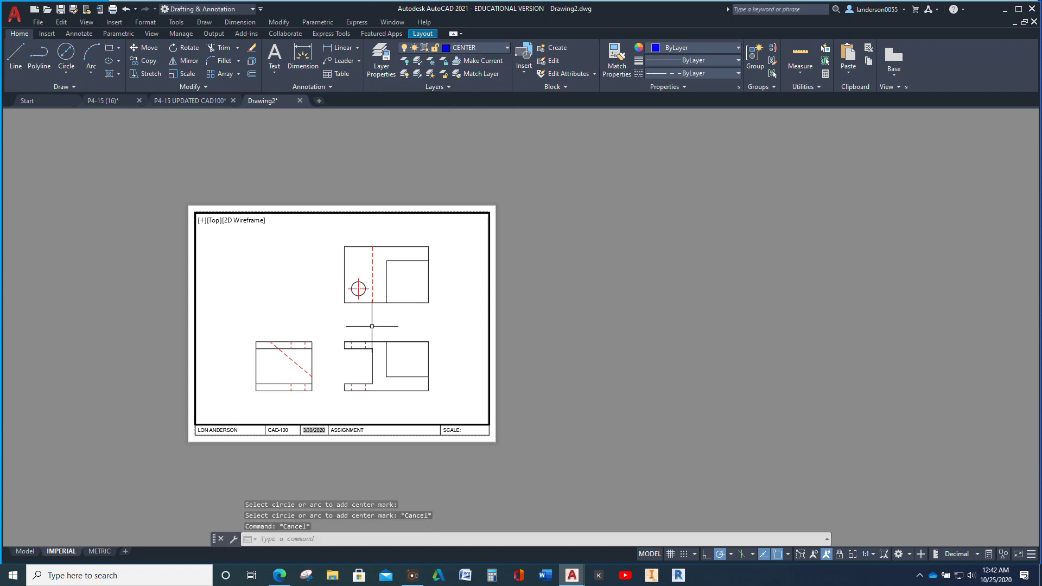
- Erase the red center mark from the circle in the upper view
{"action": "scroll", "coordinate": [356, 324], "scroll_direction": "up", "scroll_amount": 2}
{"action": "left_click", "coordinate": [358, 269]}
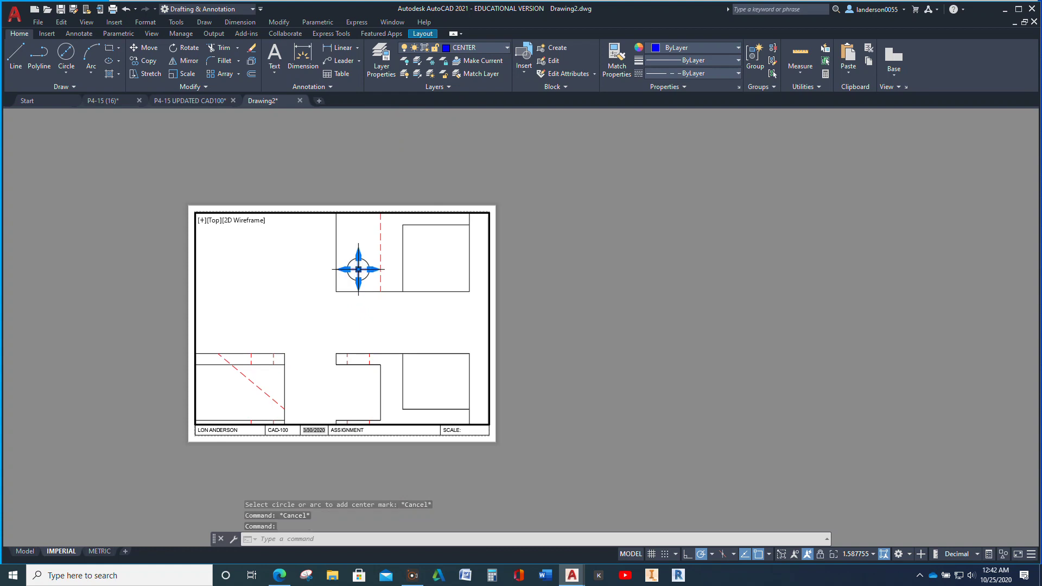
{"action": "mouse_move", "coordinate": [358, 270]}
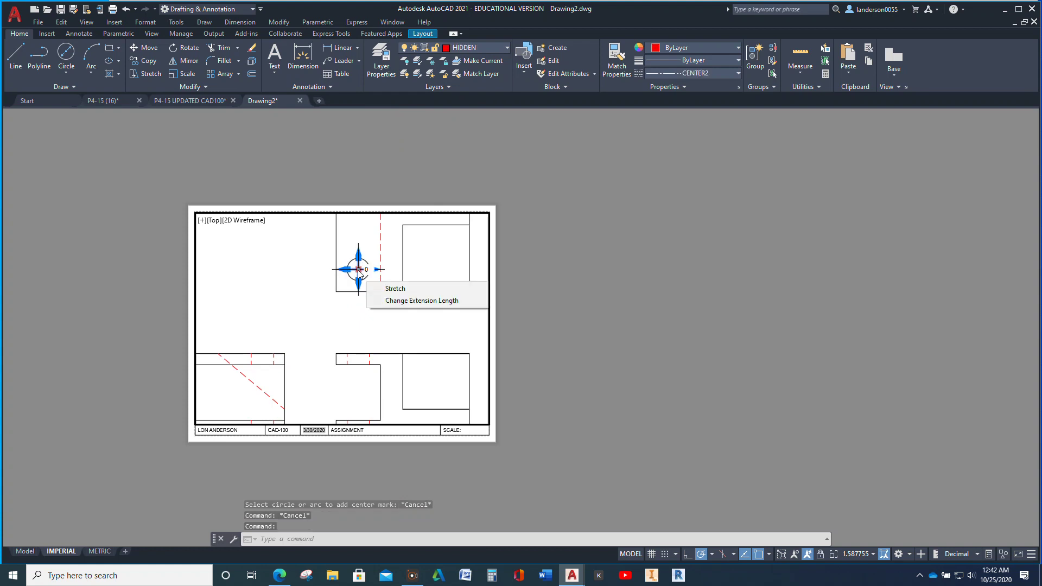
{"action": "key", "text": "Delete"}
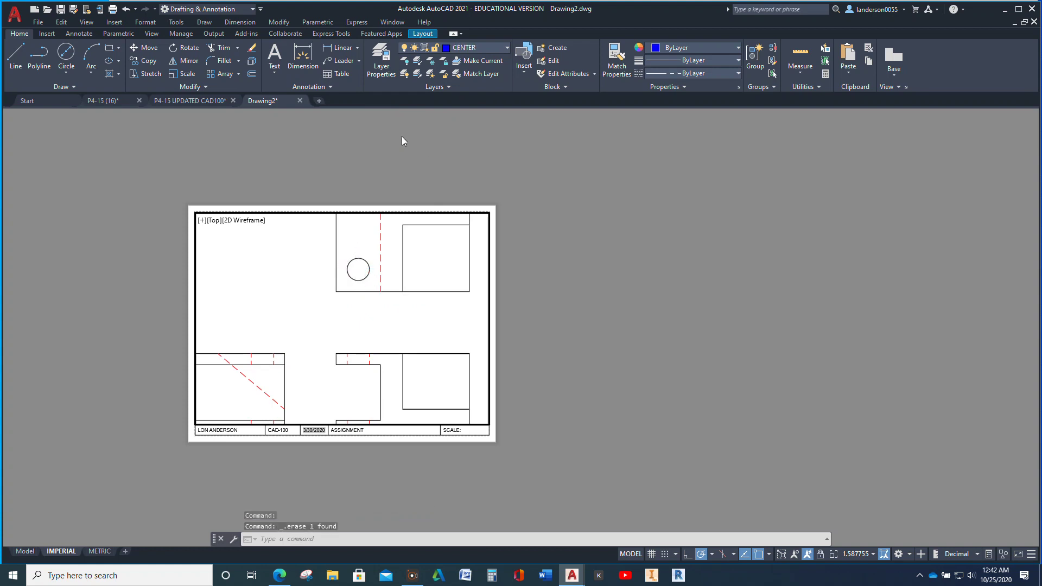
- Add a center mark on the CENTER layer to the circle in the upper view
{"action": "left_click", "coordinate": [79, 34]}
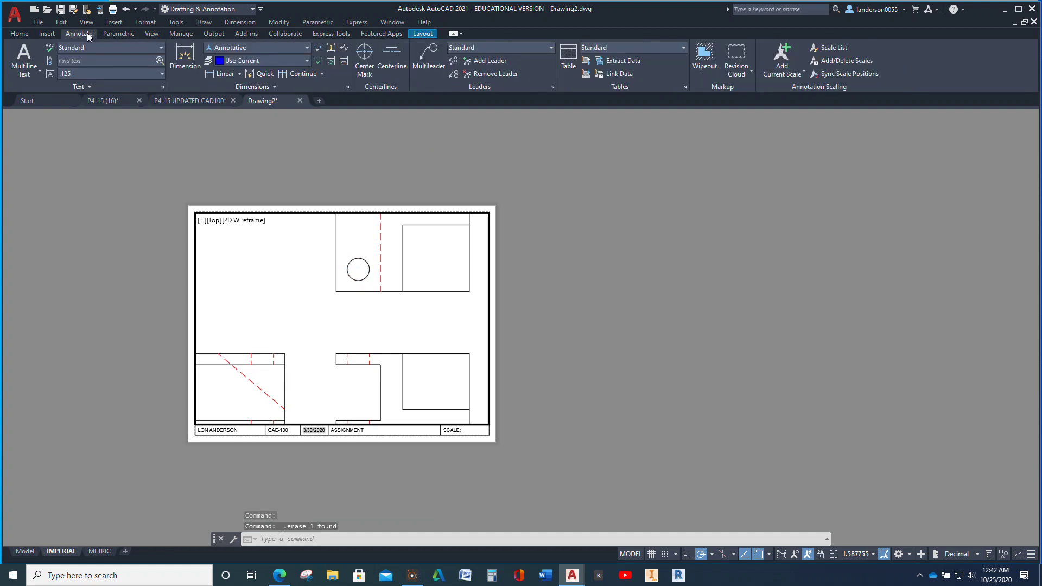
{"action": "left_click", "coordinate": [368, 64]}
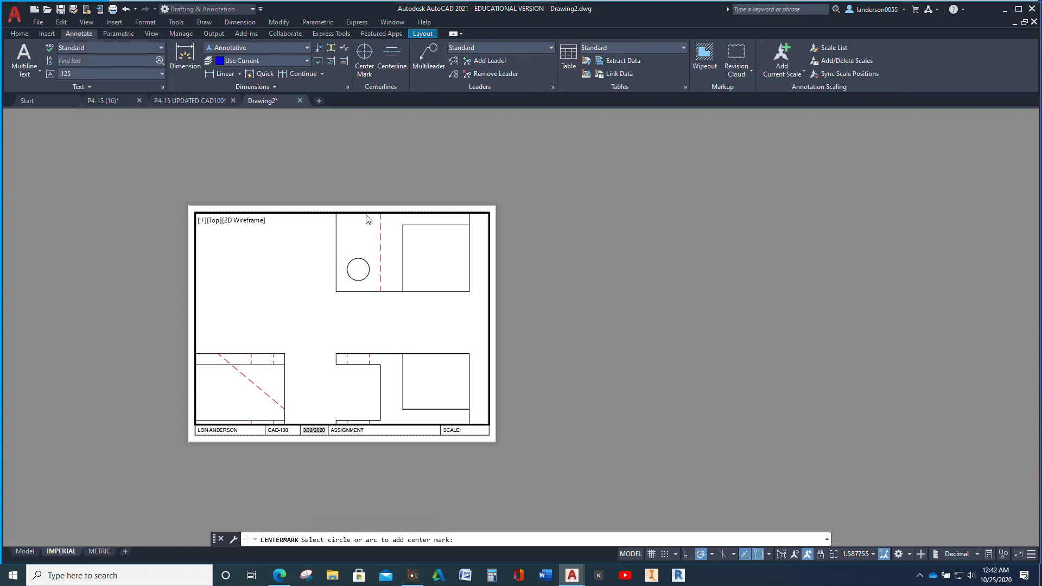
{"action": "left_click", "coordinate": [366, 259]}
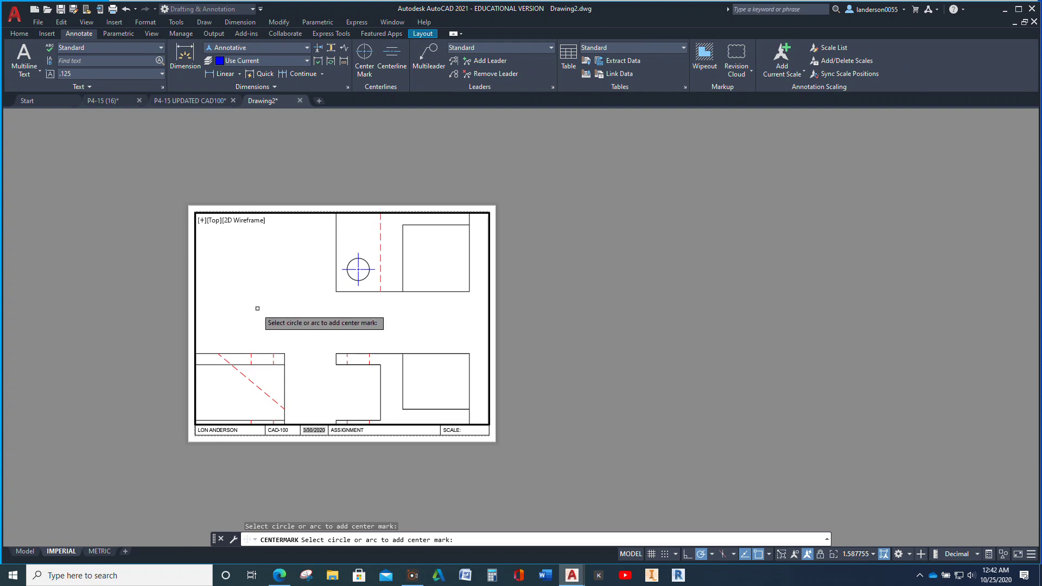
- End the center mark command, set the viewport scale back to 1:1, and lock the viewport
{"action": "left_click", "coordinate": [850, 554]}
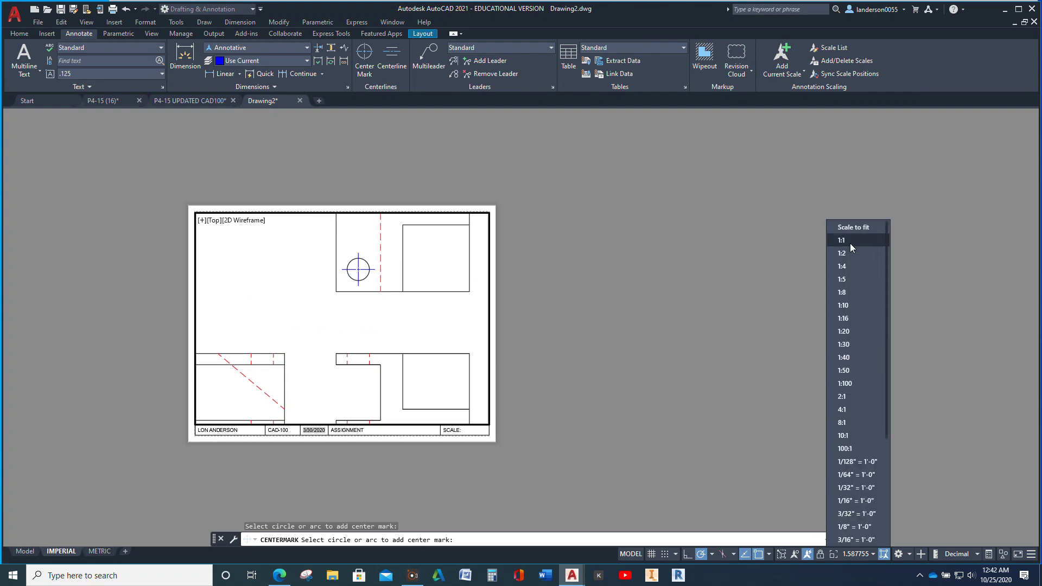
{"action": "key", "text": "Escape"}
{"action": "key", "text": "Escape"}
{"action": "key", "text": "Escape"}
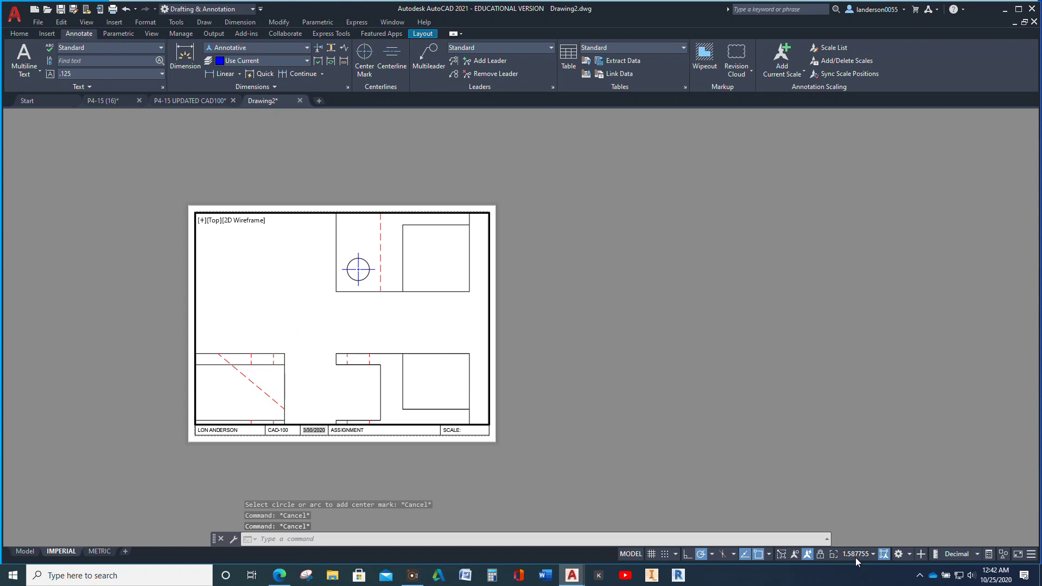
{"action": "left_click", "coordinate": [855, 558]}
{"action": "left_click", "coordinate": [847, 237]}
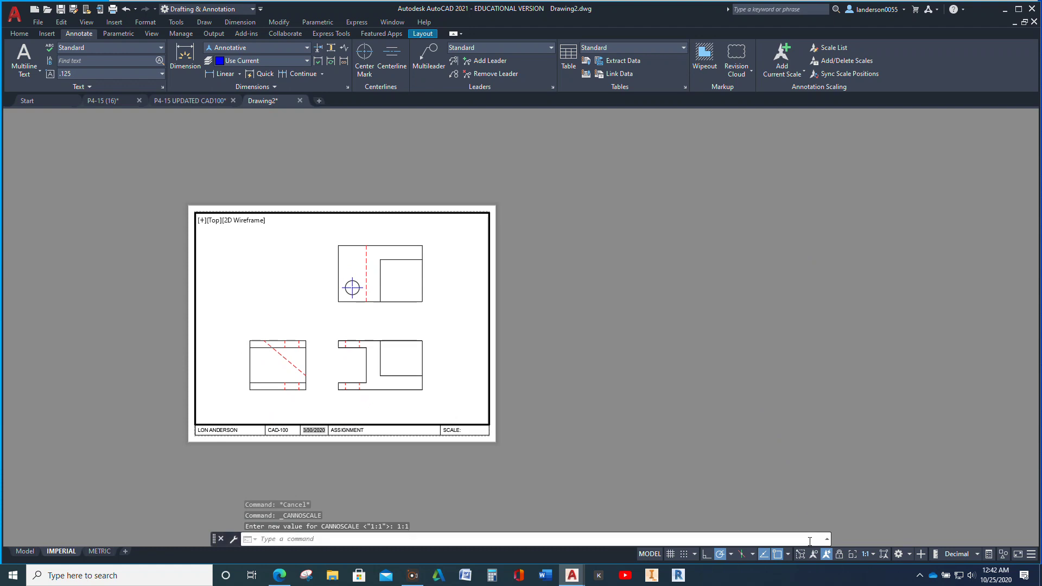
{"action": "left_click", "coordinate": [839, 554]}
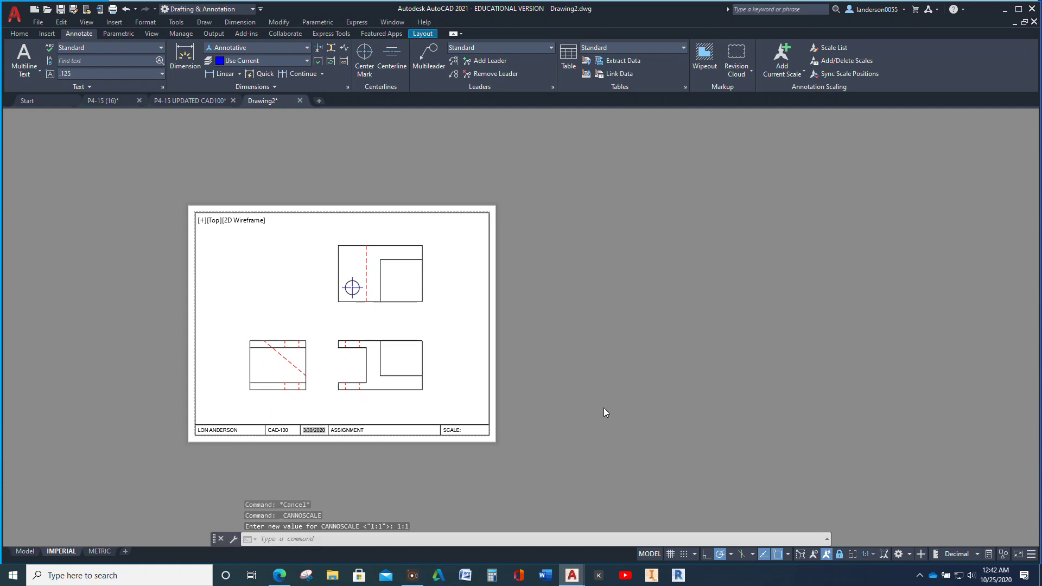
- Add centerlines between the dashed hole lines in the upper and lower flanges of the lower-left view
{"action": "scroll", "coordinate": [275, 389], "scroll_direction": "up", "scroll_amount": 4}
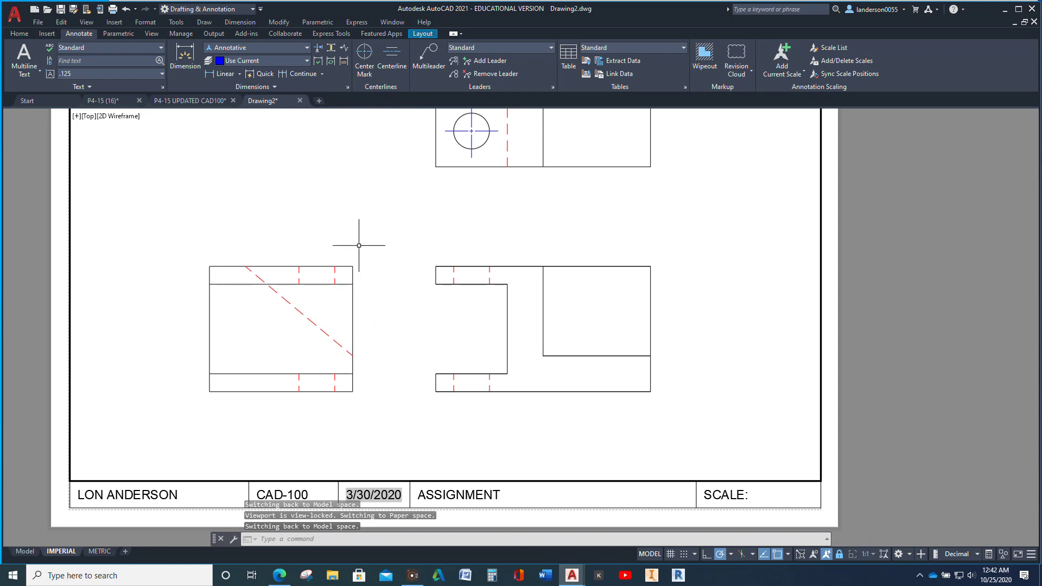
{"action": "left_click", "coordinate": [392, 54]}
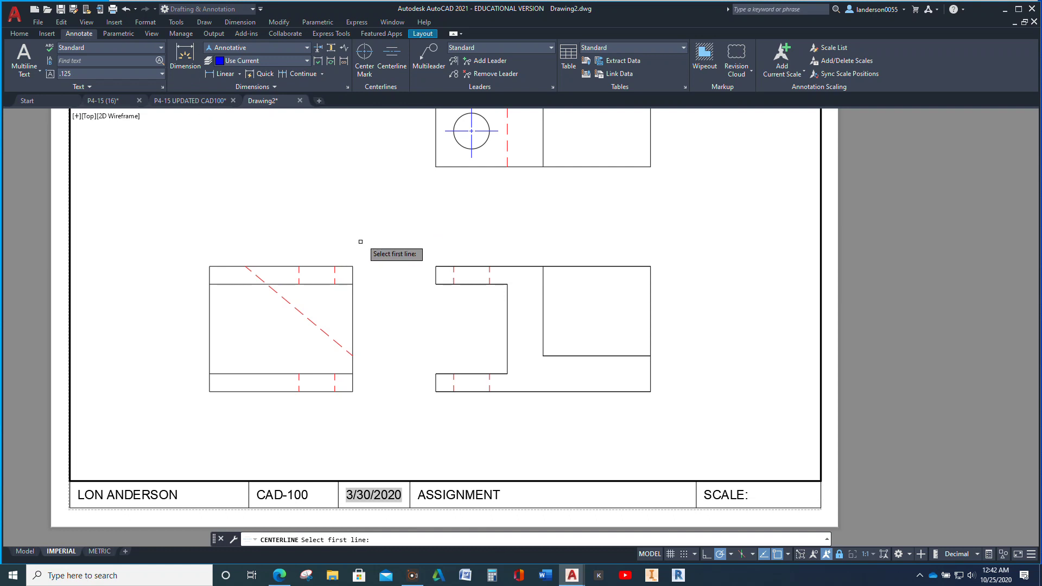
{"action": "left_click", "coordinate": [335, 269]}
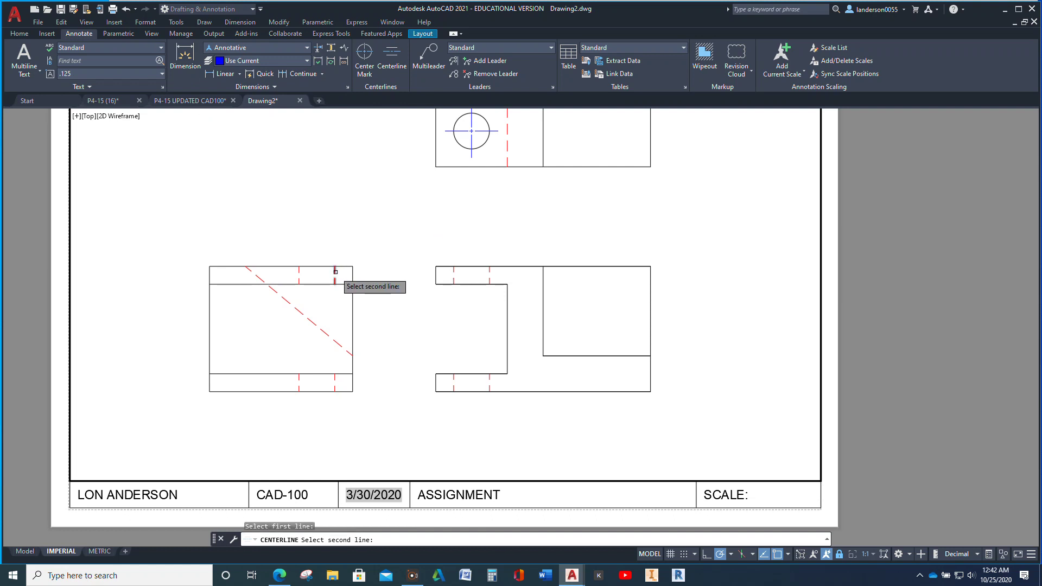
{"action": "left_click", "coordinate": [298, 269]}
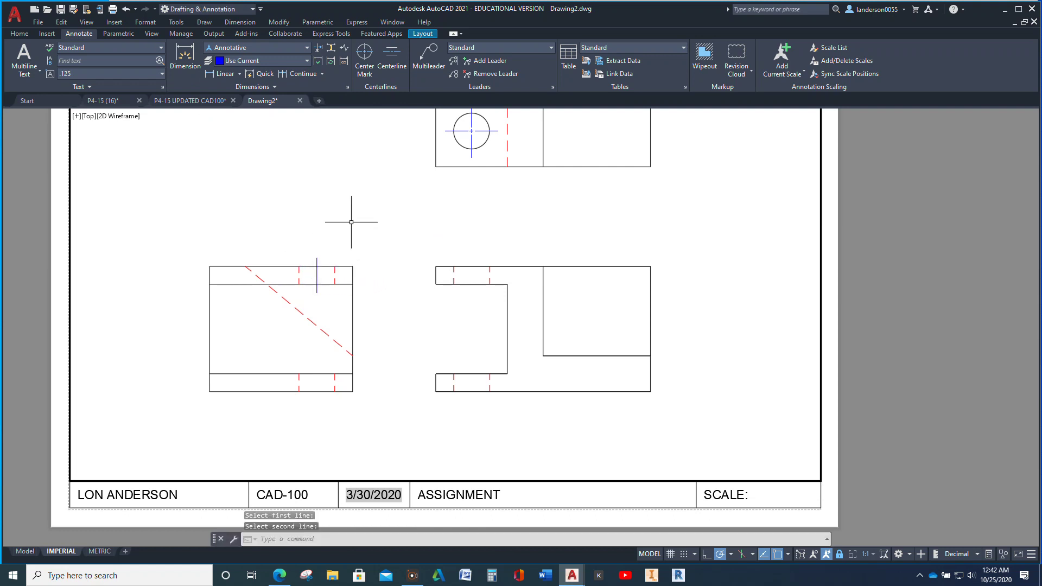
{"action": "key", "text": "Return"}
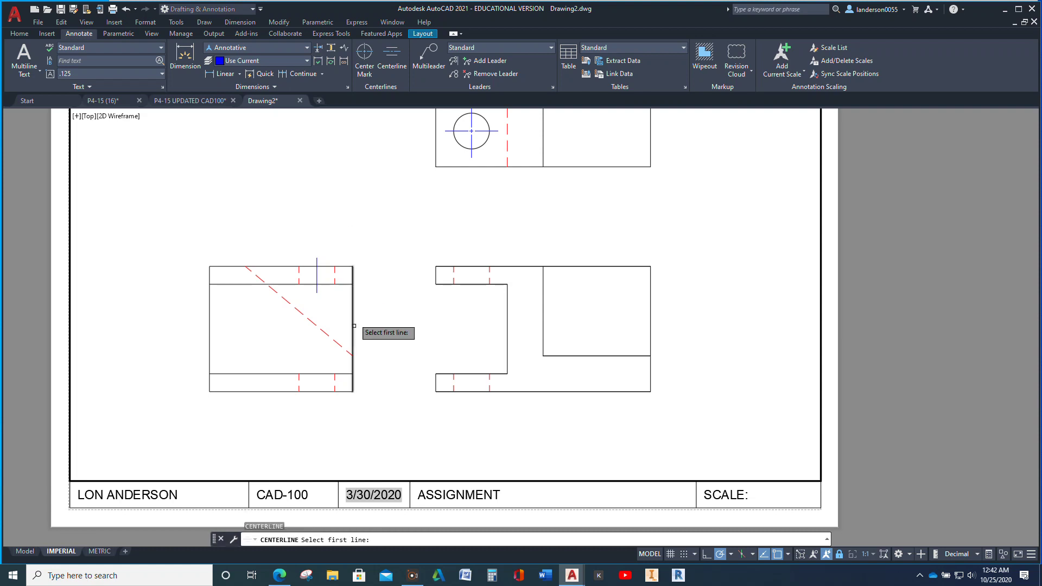
{"action": "left_click", "coordinate": [335, 384]}
{"action": "left_click", "coordinate": [299, 382]}
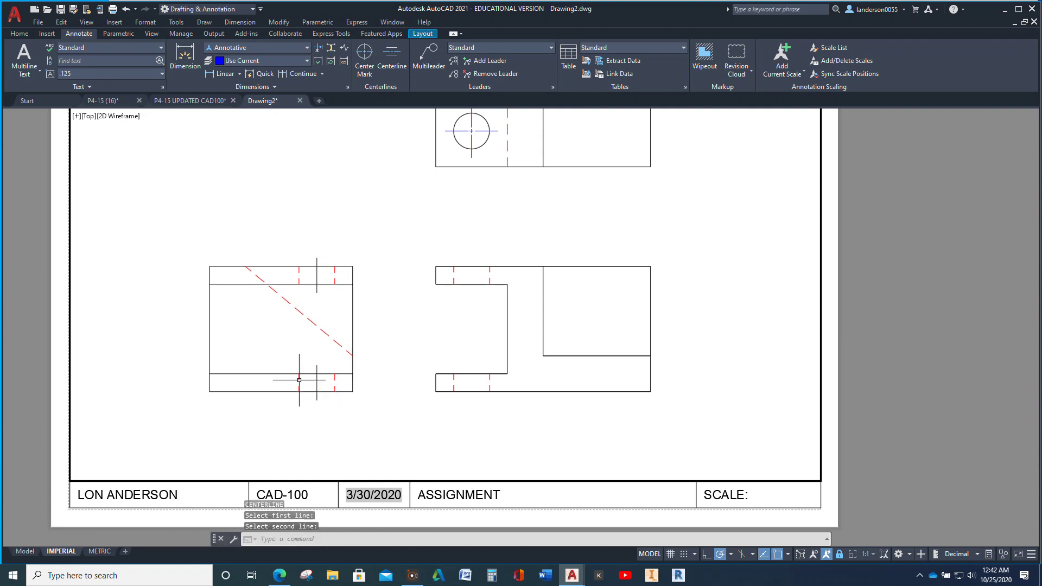
- Add centerlines between the dashed hole lines in the lower and upper flanges of the notched view beneath the circle
{"action": "key", "text": "Return"}
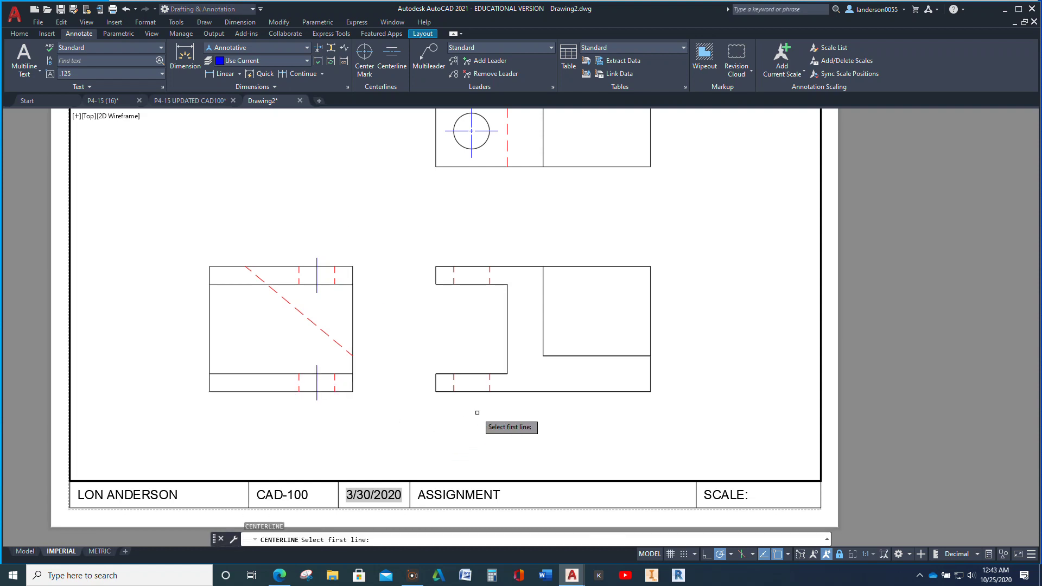
{"action": "left_click", "coordinate": [489, 384]}
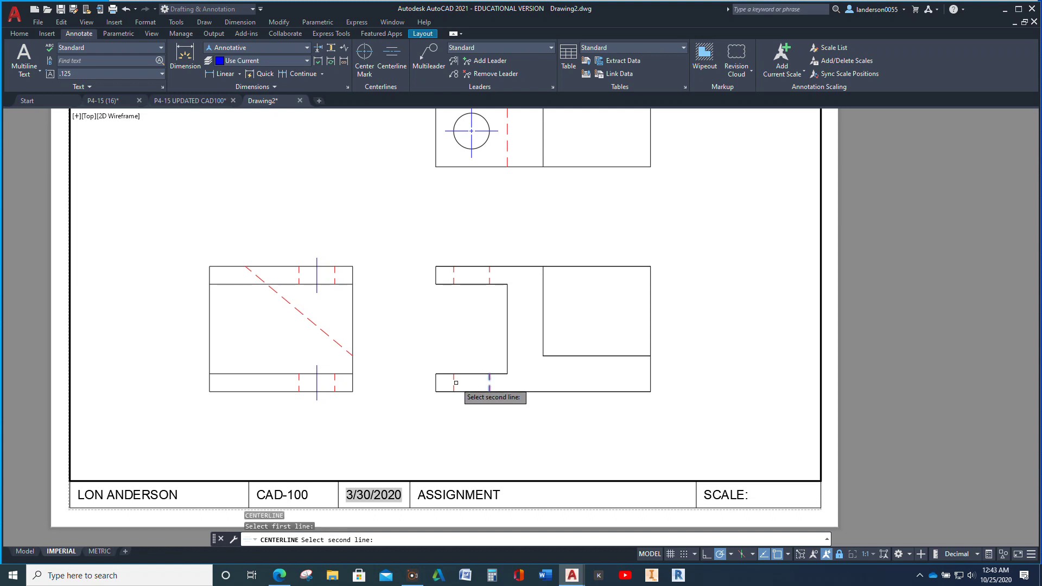
{"action": "left_click", "coordinate": [455, 383]}
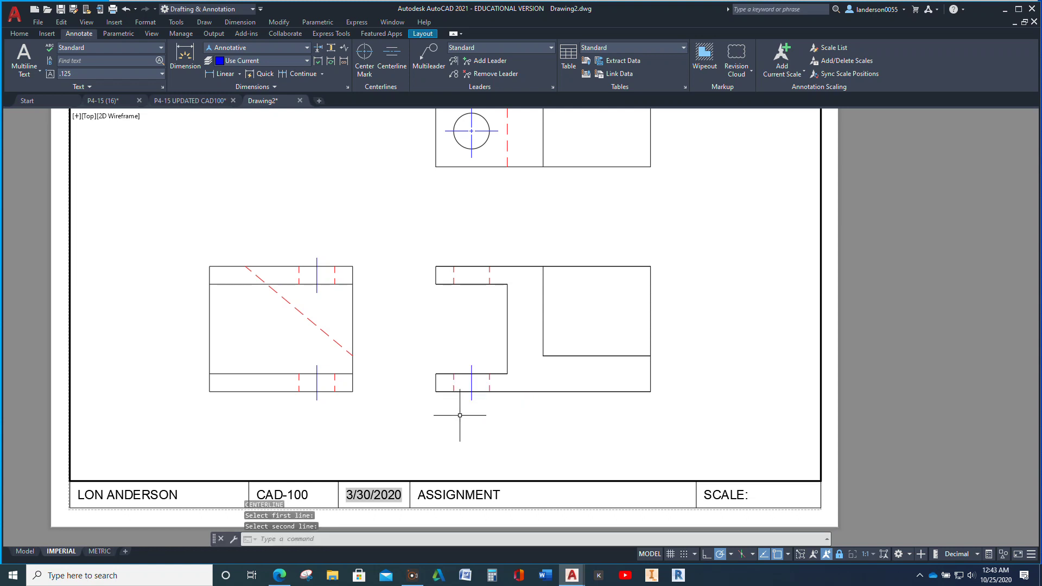
{"action": "key", "text": "Return"}
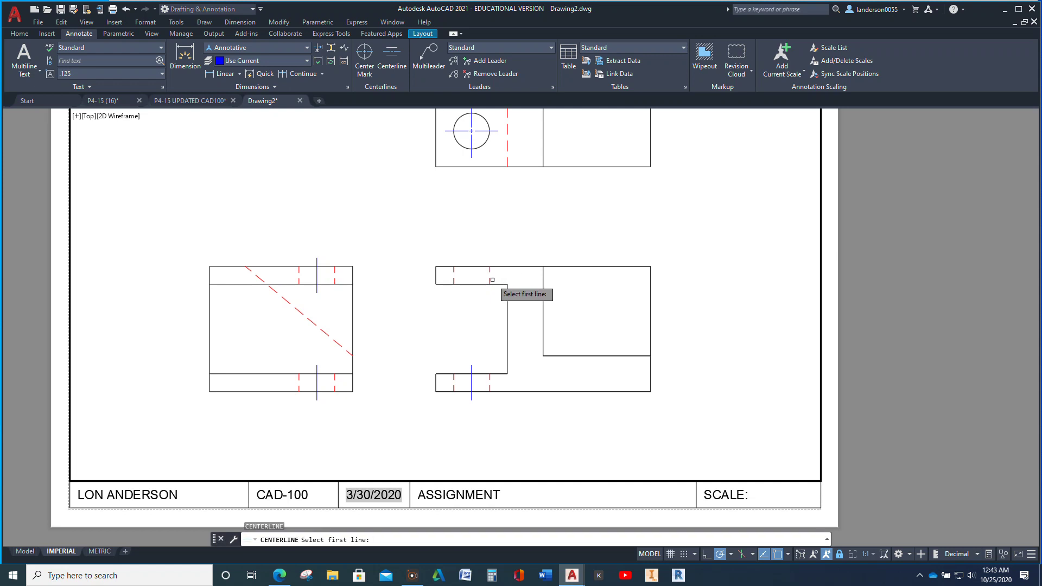
{"action": "left_click", "coordinate": [490, 278]}
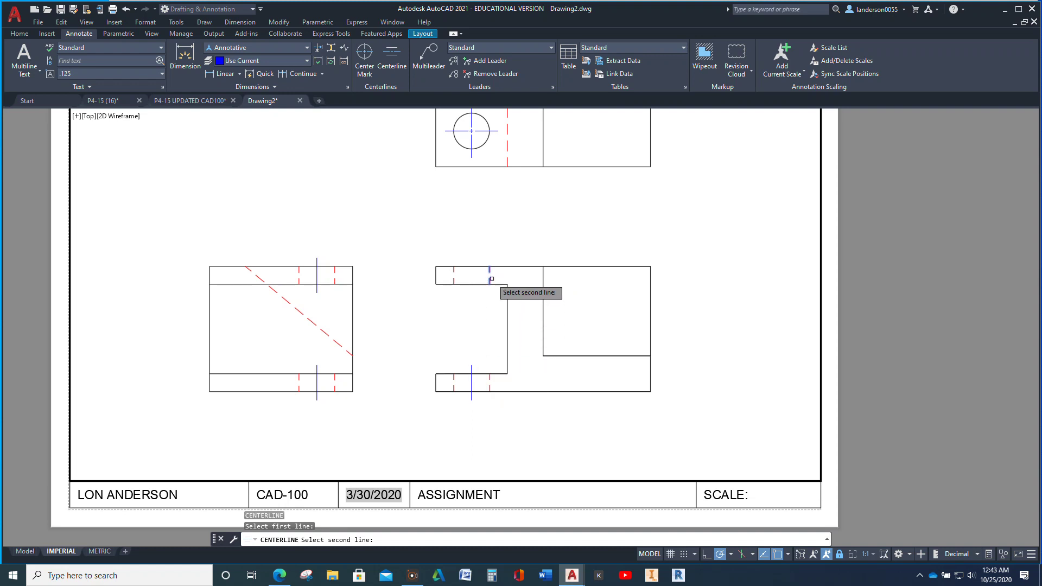
{"action": "left_click", "coordinate": [454, 279]}
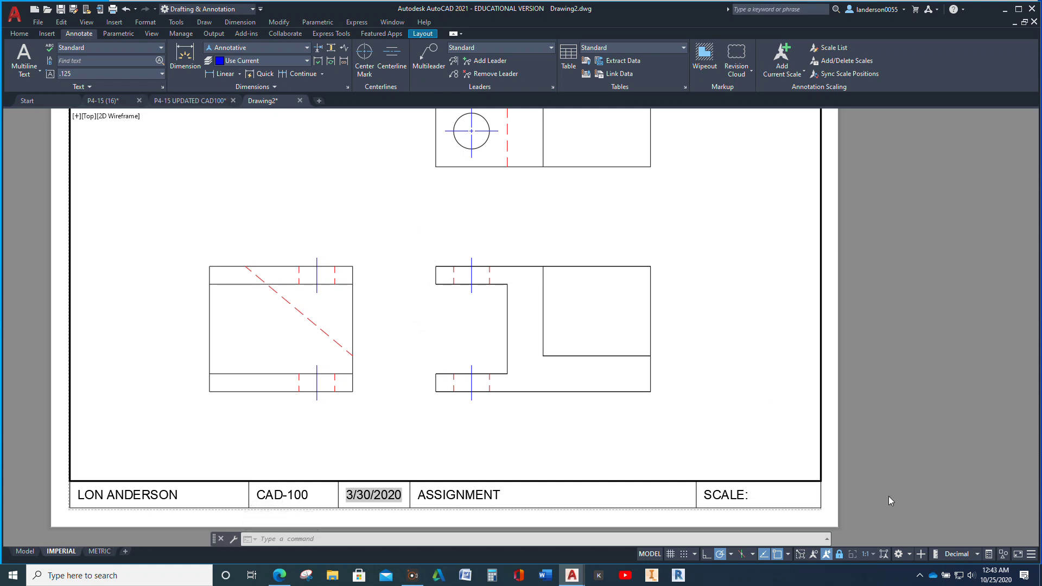
- Set the global linetype scale (LTSCALE) to .4
{"action": "type", "text": "LTS"}
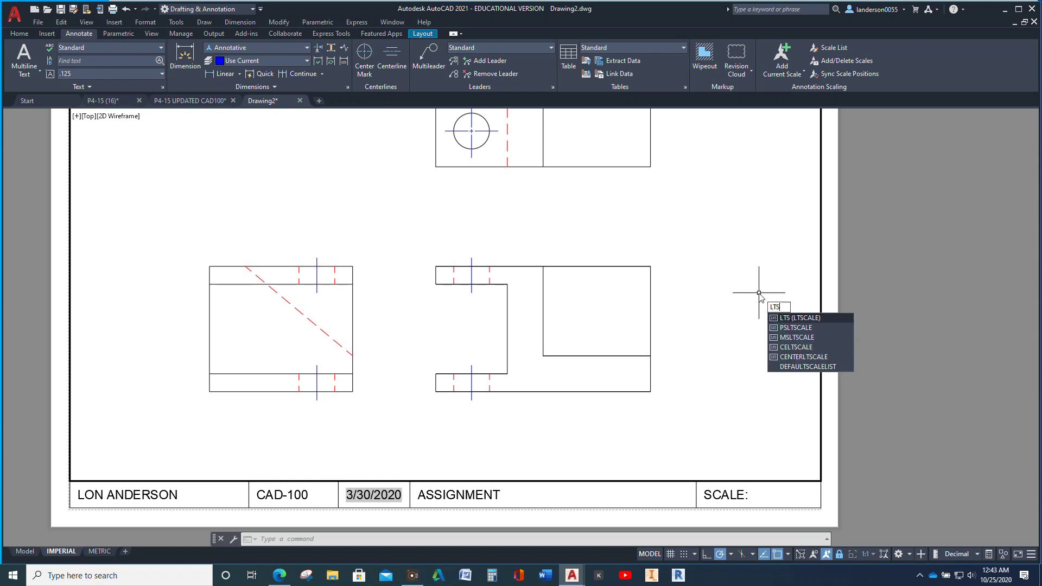
{"action": "key", "text": "Return"}
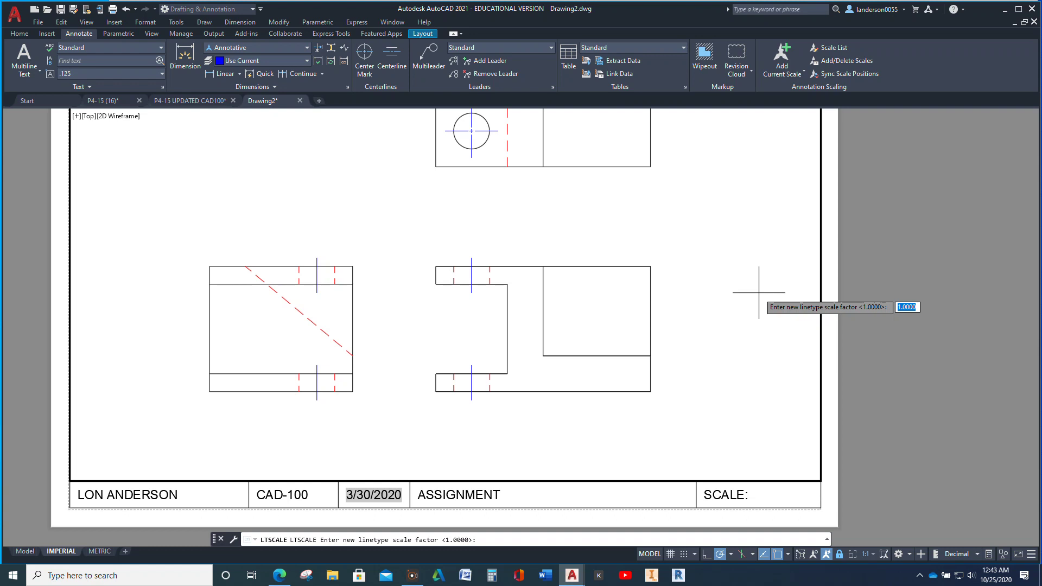
{"action": "type", "text": ".4"}
{"action": "key", "text": "Return"}
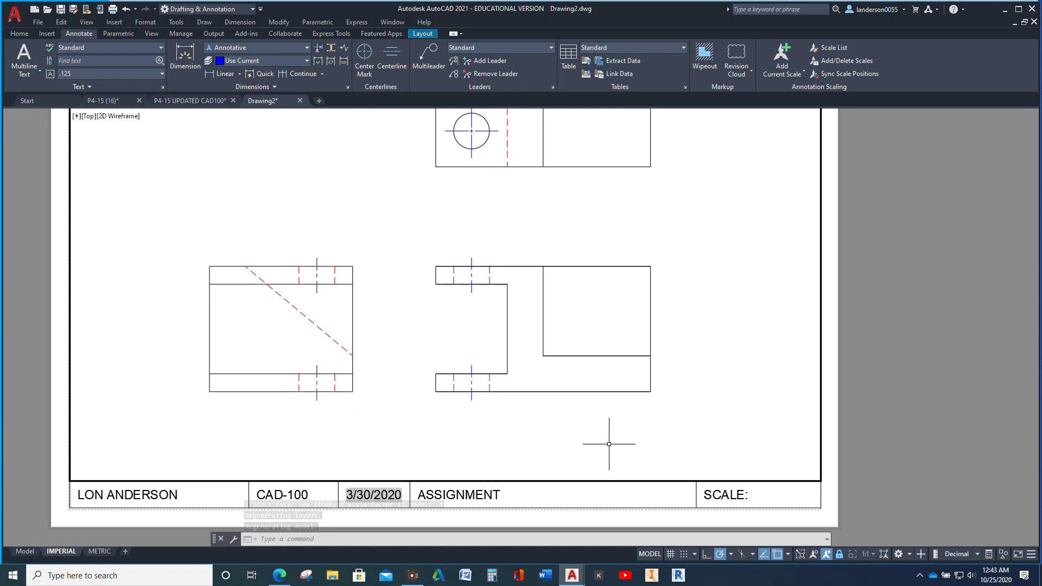
- Switch to paper space and complete the title block's scale text as "SCALE: 1:1"
{"action": "double_click", "coordinate": [896, 307]}
{"action": "scroll", "coordinate": [894, 309], "scroll_direction": "down", "scroll_amount": 5}
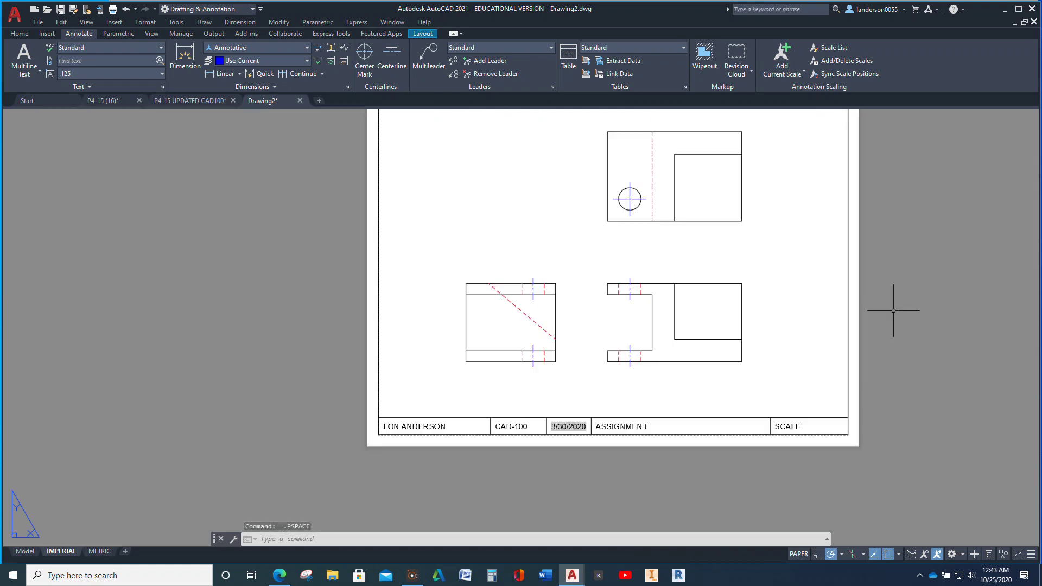
{"action": "middle_click_drag", "start_coordinate": [893, 311], "coordinate": [557, 331]}
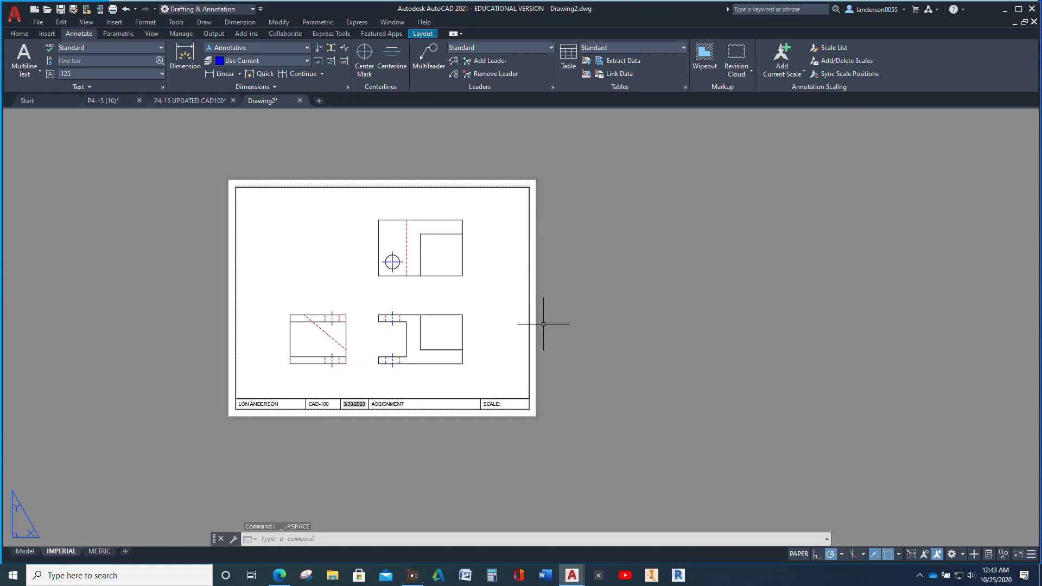
{"action": "left_click", "coordinate": [496, 404]}
{"action": "double_click", "coordinate": [497, 404]}
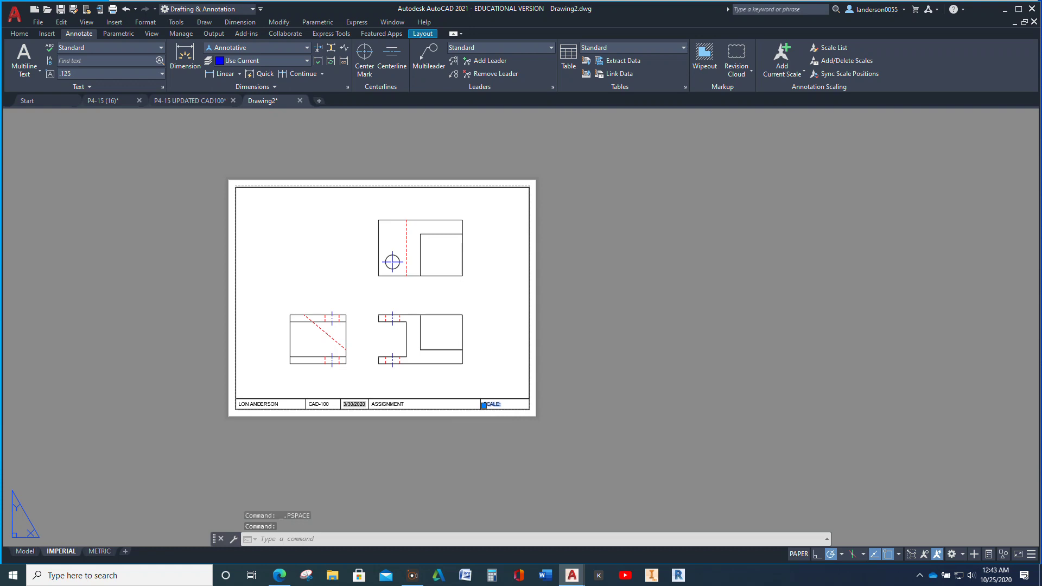
{"action": "key", "text": "End"}
{"action": "type", "text": "1"}
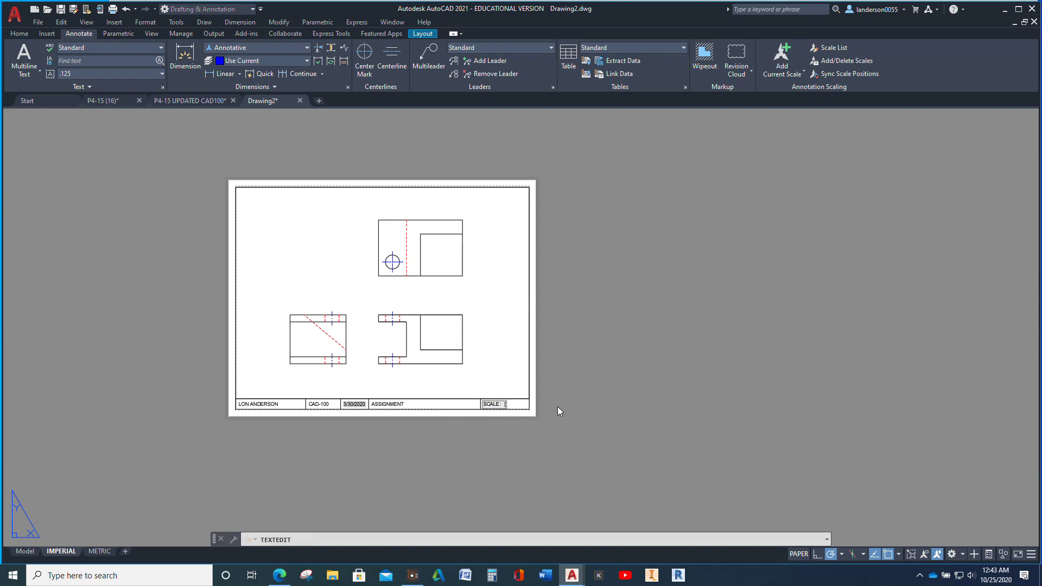
{"action": "type", "text": ":1"}
{"action": "left_click", "coordinate": [401, 404]}
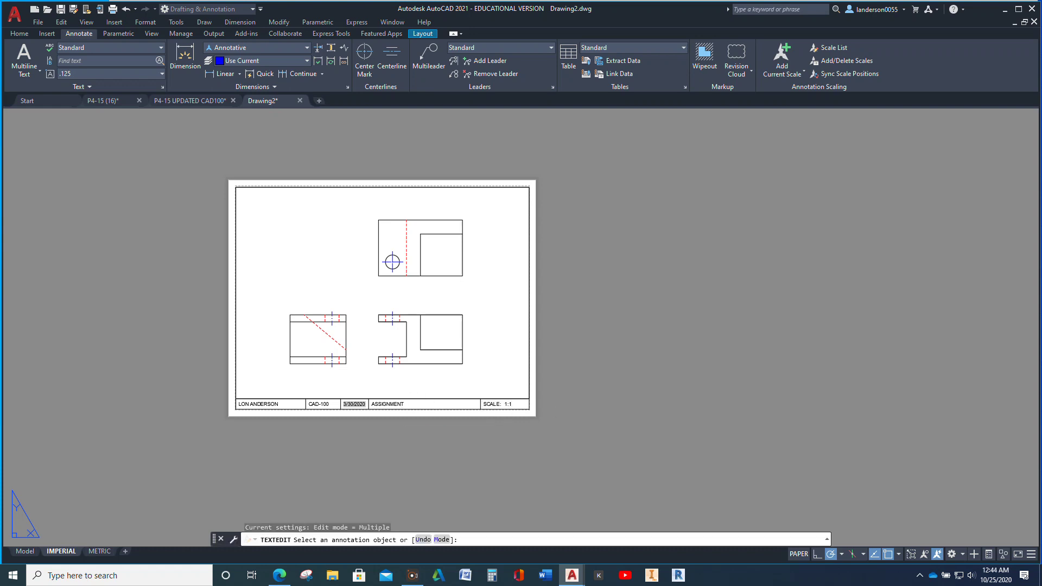
- Replace the ASSIGNMENT text in the title block with P4-15 and end the text editing command
{"action": "left_click", "coordinate": [403, 405]}
{"action": "type", "text": "P4-15"}
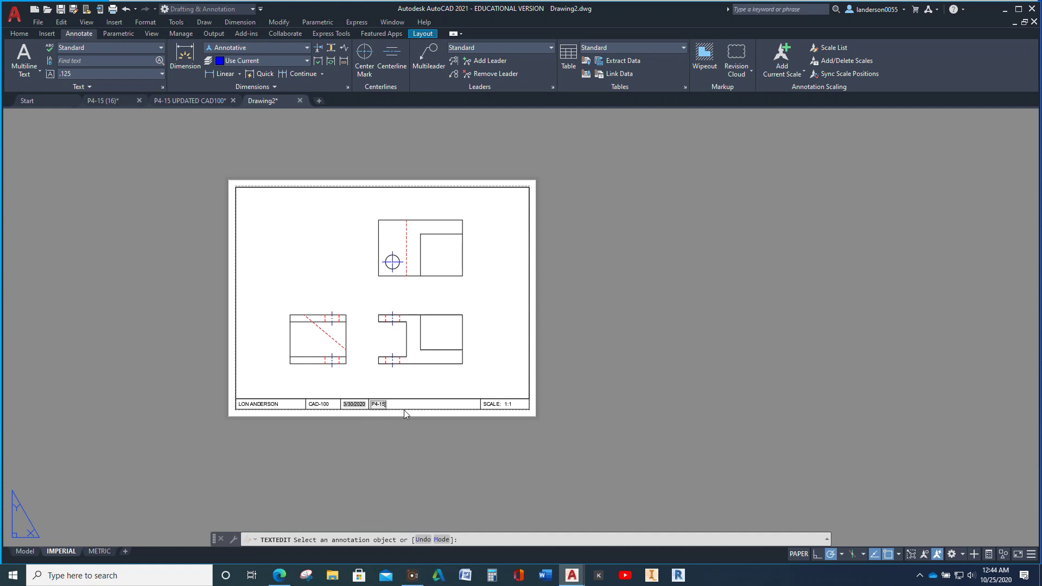
{"action": "left_click", "coordinate": [416, 444]}
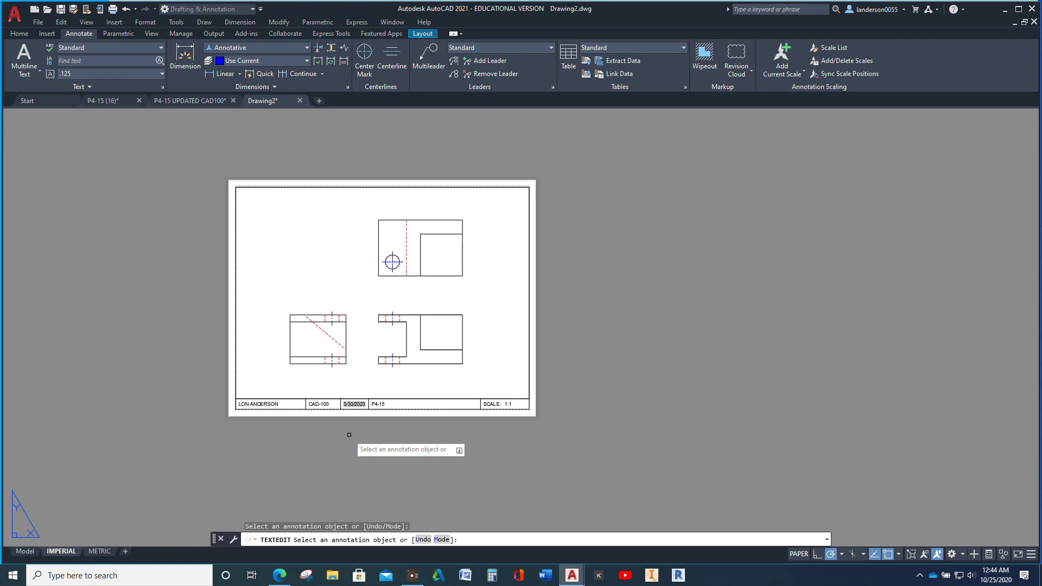
{"action": "type", "text": "update"}
{"action": "key", "text": "Escape"}
{"action": "key", "text": "Escape"}
{"action": "key", "text": "Escape"}
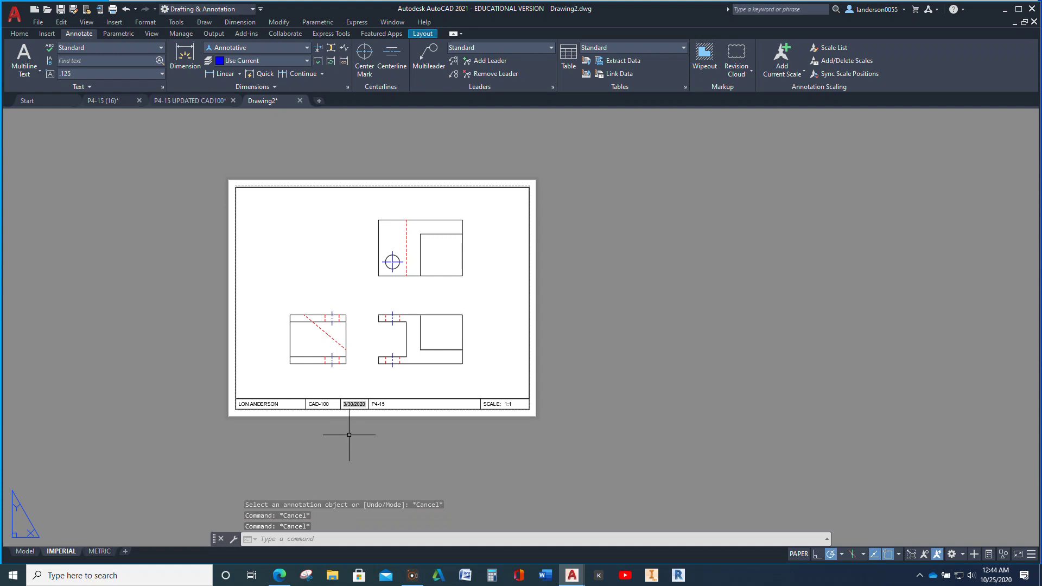
- Update the date field in the title block with the UPDATEFIELD command
{"action": "type", "text": "up"}
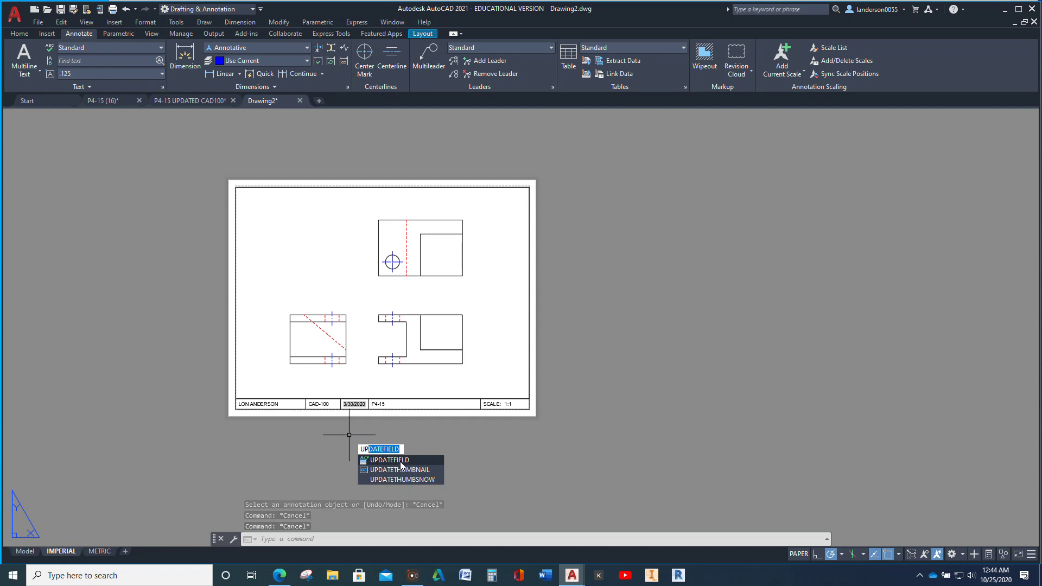
{"action": "key", "text": "Return"}
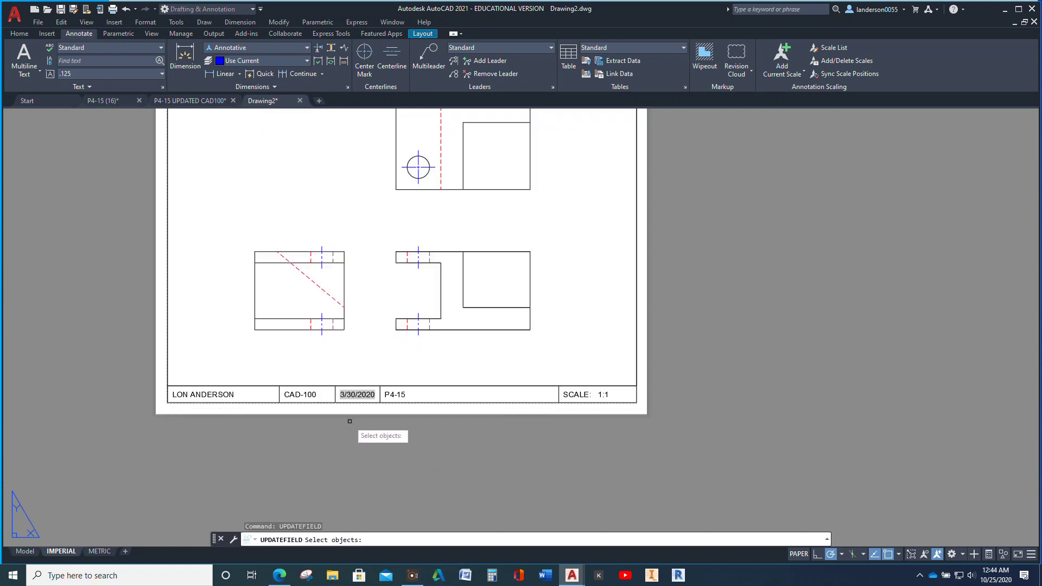
{"action": "scroll", "coordinate": [364, 443], "scroll_direction": "up", "scroll_amount": 4}
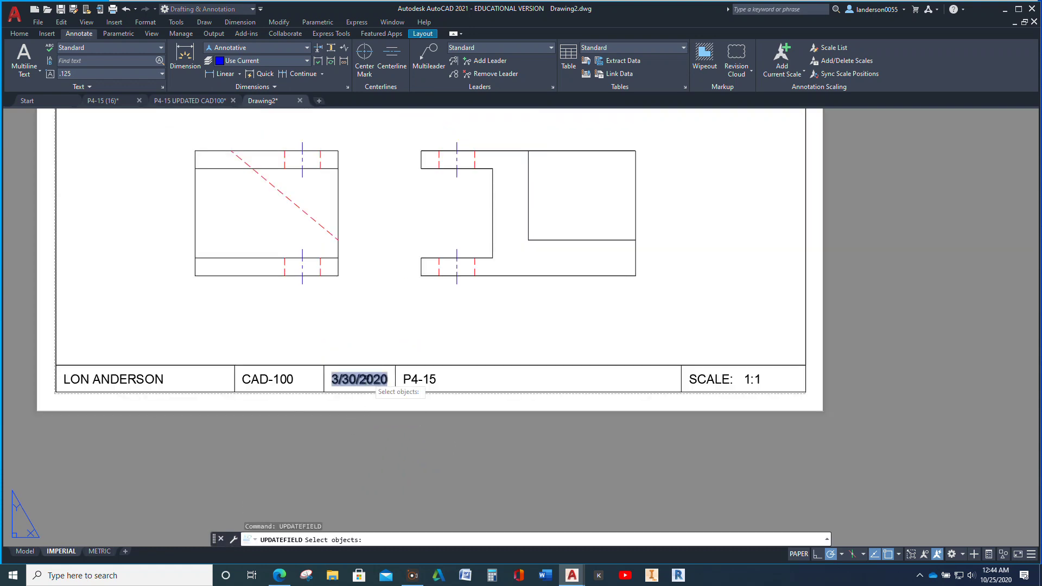
{"action": "left_click", "coordinate": [367, 378]}
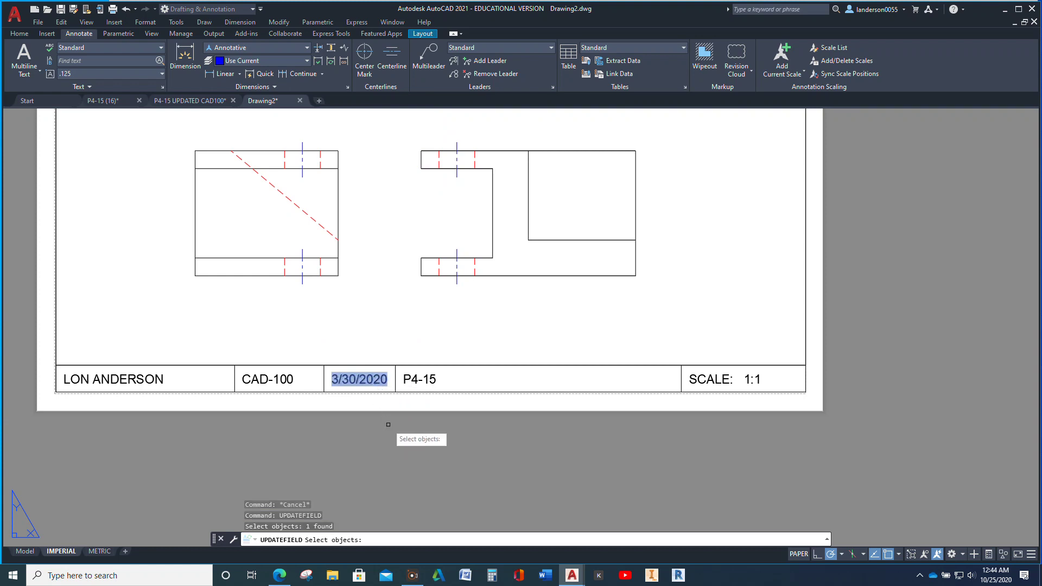
{"action": "key", "text": "Return"}
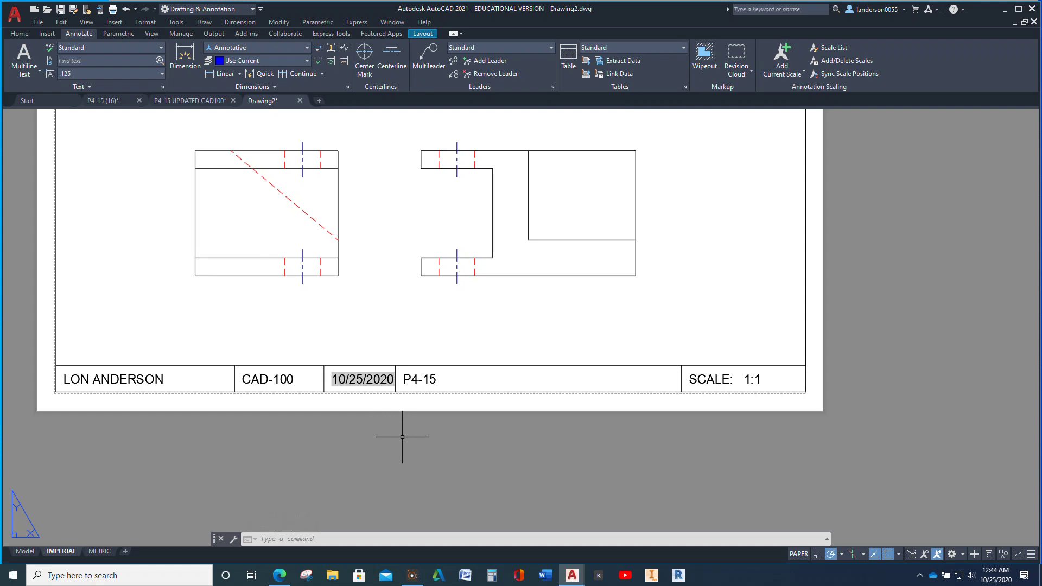
{"action": "scroll", "coordinate": [383, 465], "scroll_direction": "down", "scroll_amount": 4}
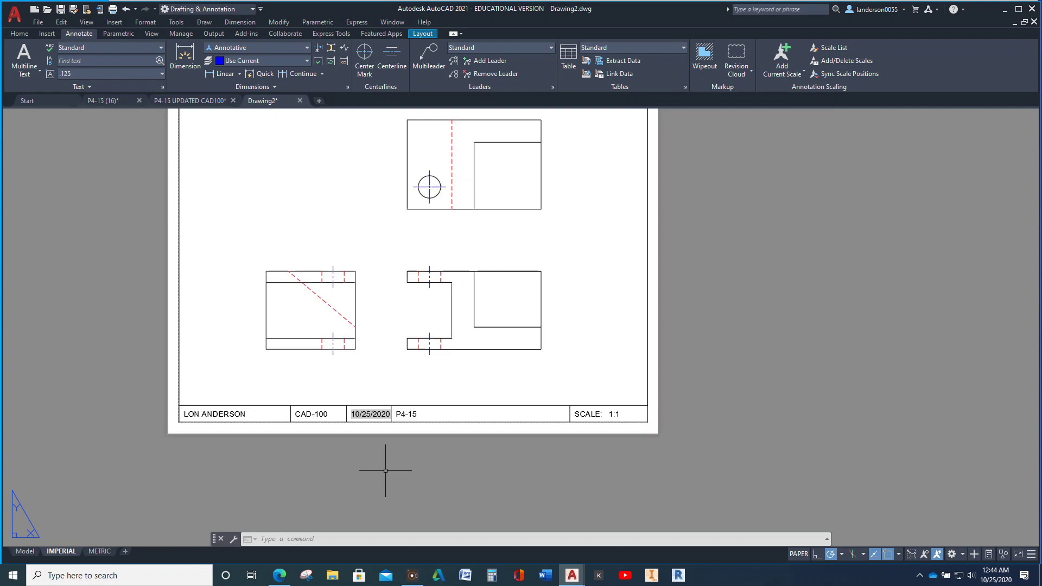